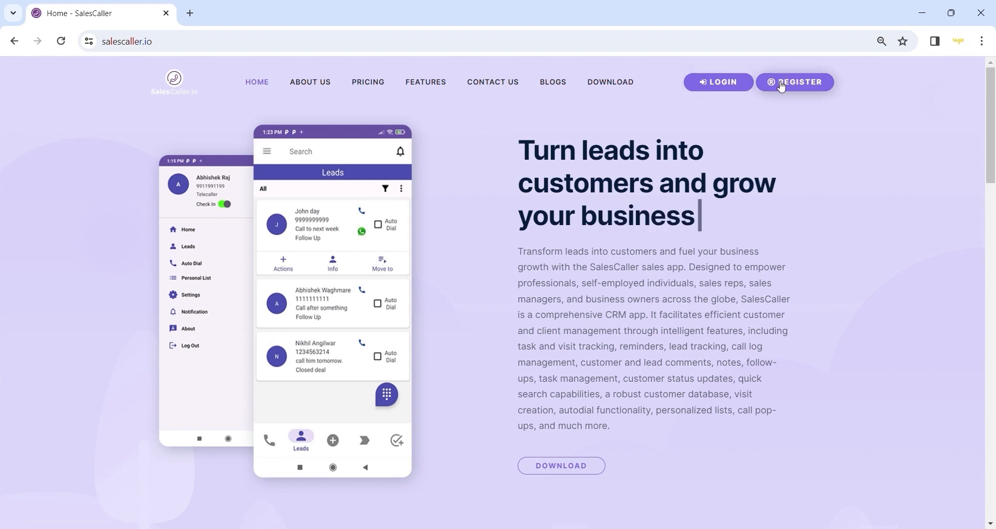
- Go from the sign-in page to the Pricing page listing the free plan and paid add-ons
click(718, 82)
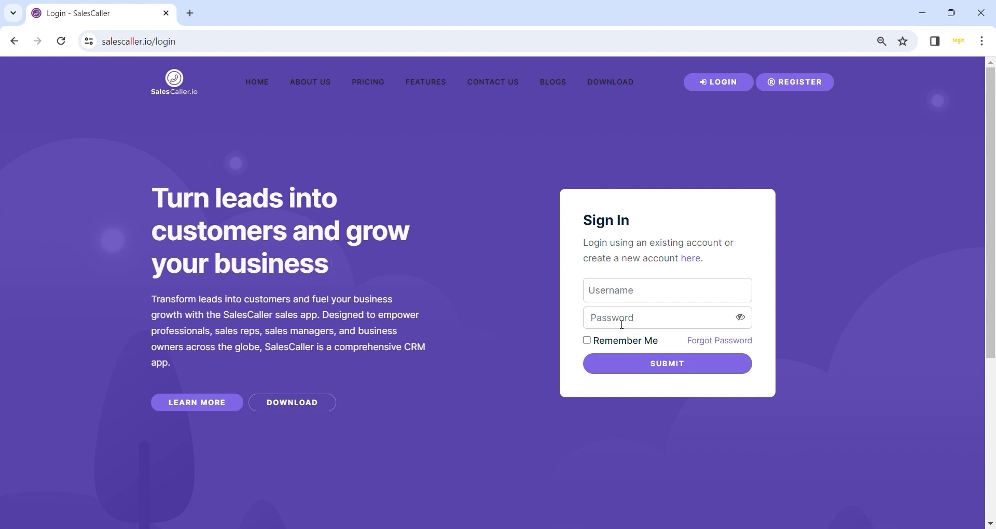
click(690, 259)
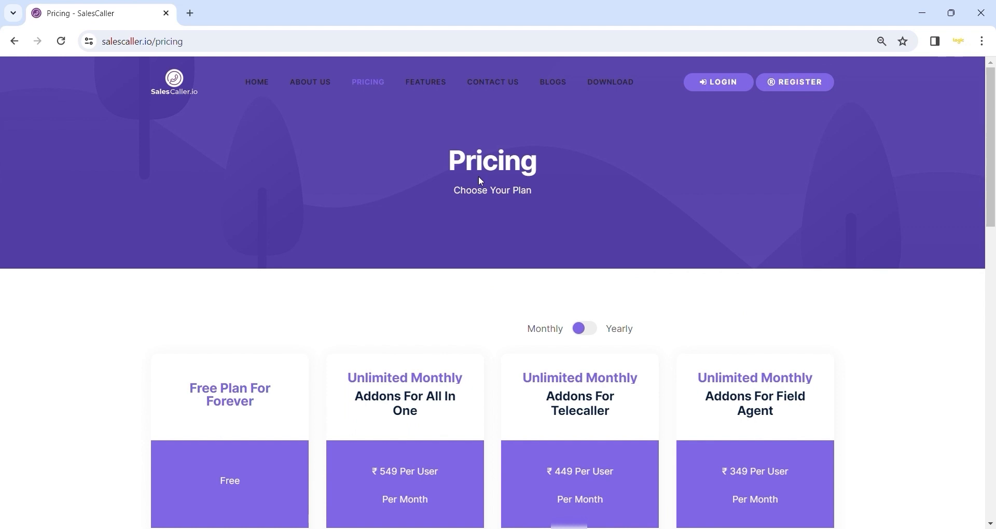
- Highlight the Pricing heading and the Free, All In One, Telecaller and Field Agent plan titles
drag(457, 162, 527, 201)
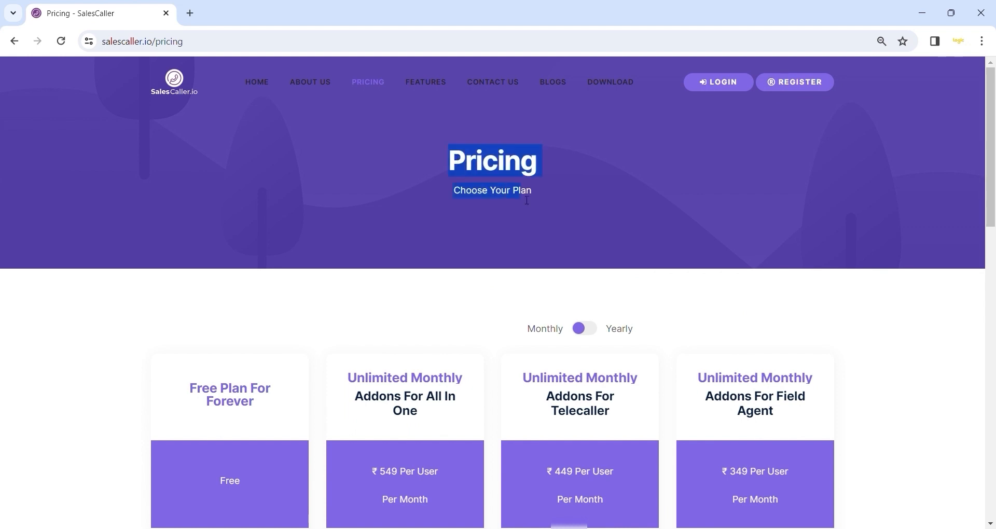
scroll(516, 226, down, 3)
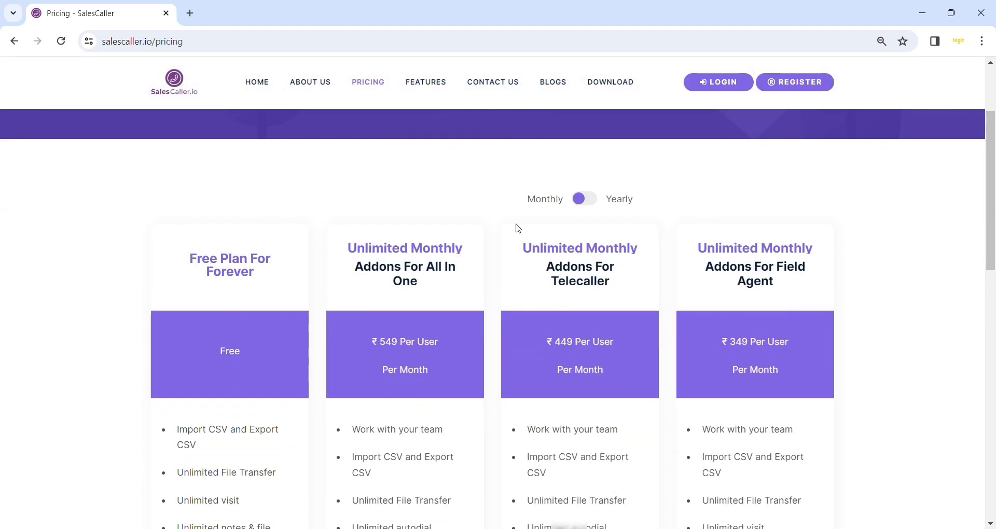
drag(189, 199, 266, 211)
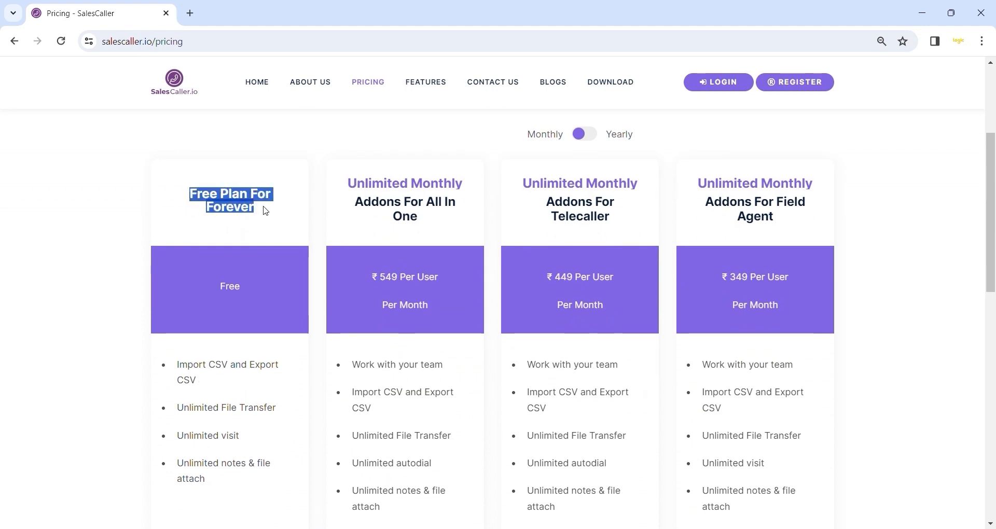
drag(348, 184, 474, 185)
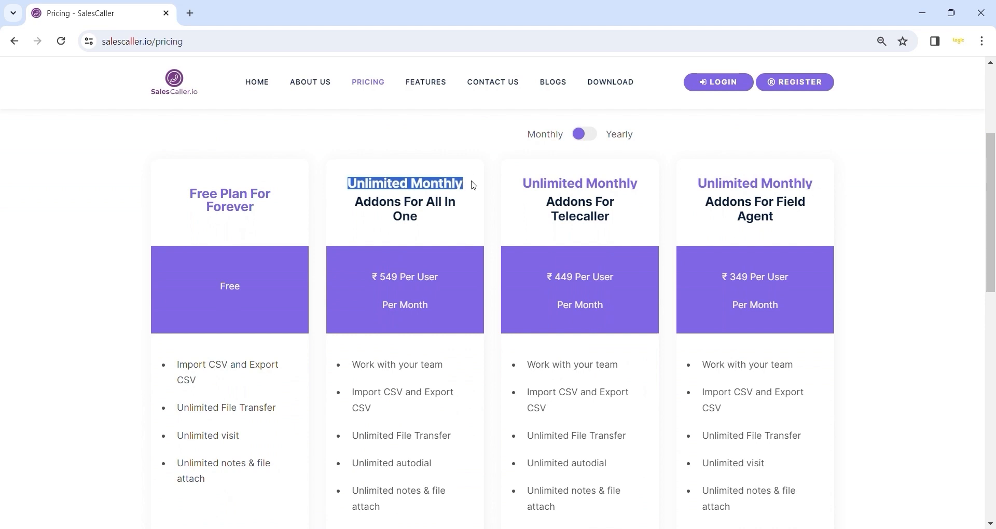
drag(354, 202, 425, 224)
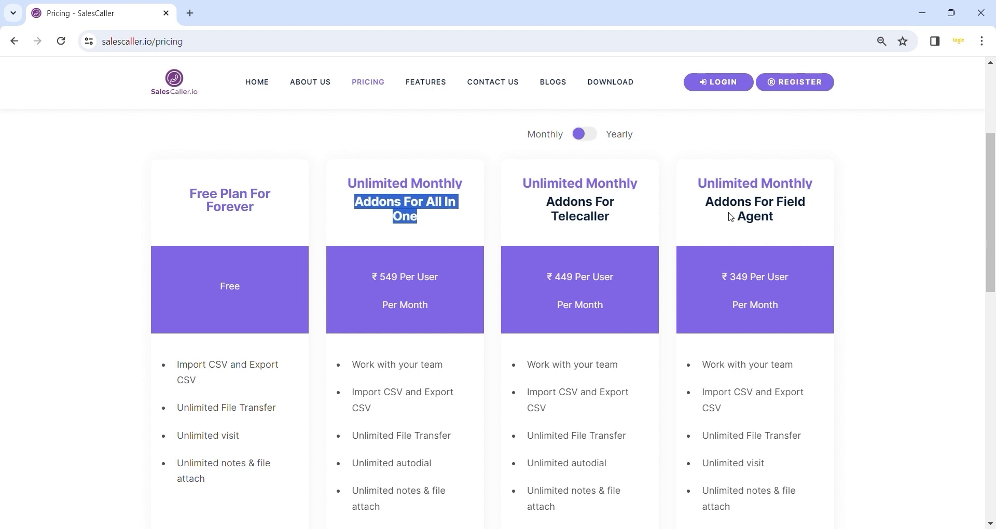
click(663, 218)
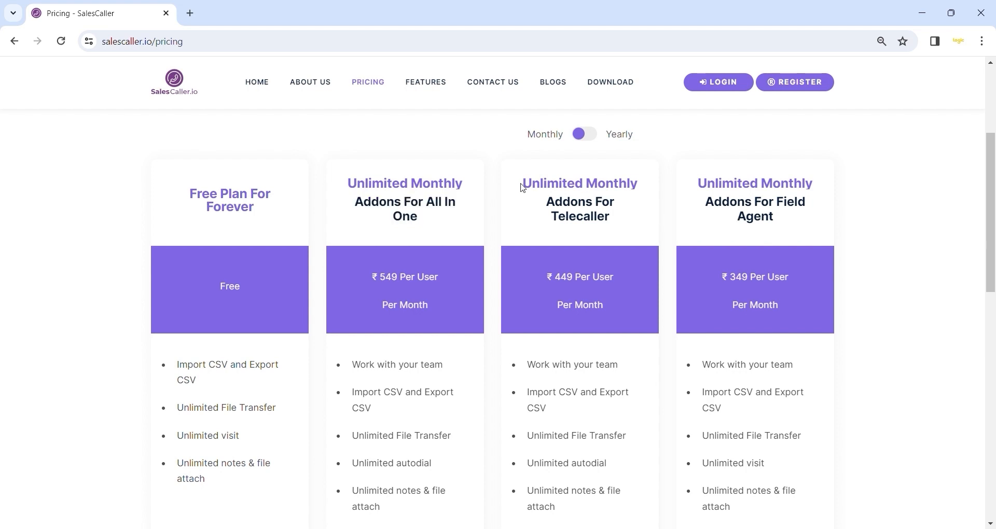
drag(521, 185, 613, 218)
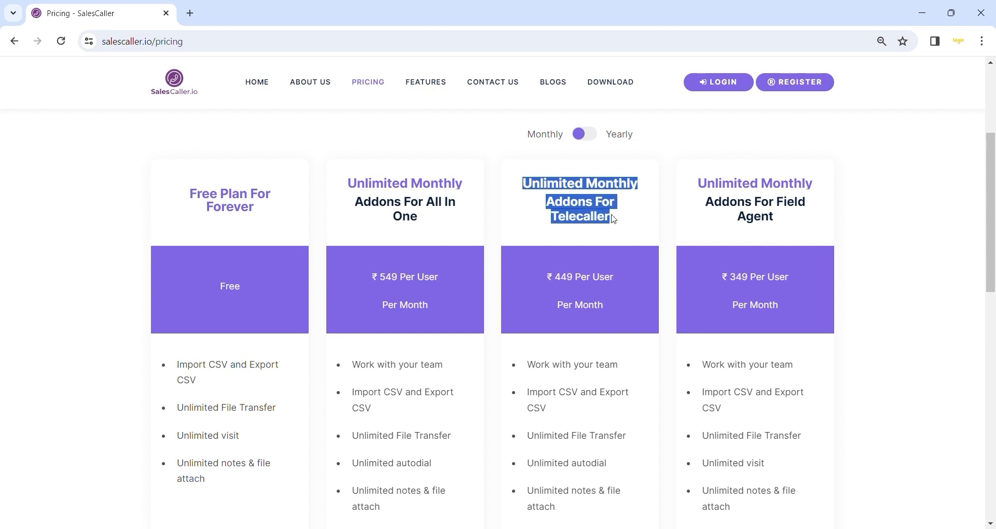
drag(698, 184, 778, 221)
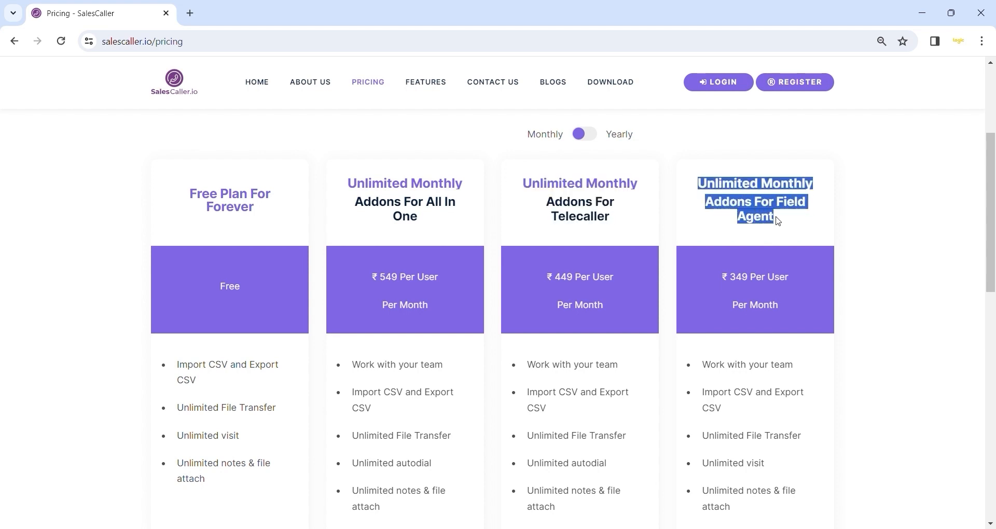
- Compare yearly prices, switch back to monthly, and start registering under the Free plan
click(597, 135)
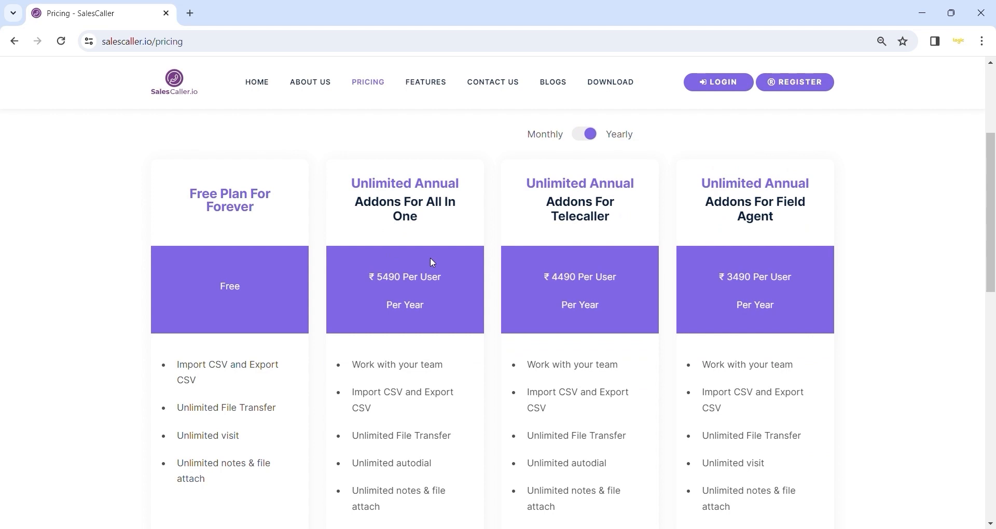
click(585, 135)
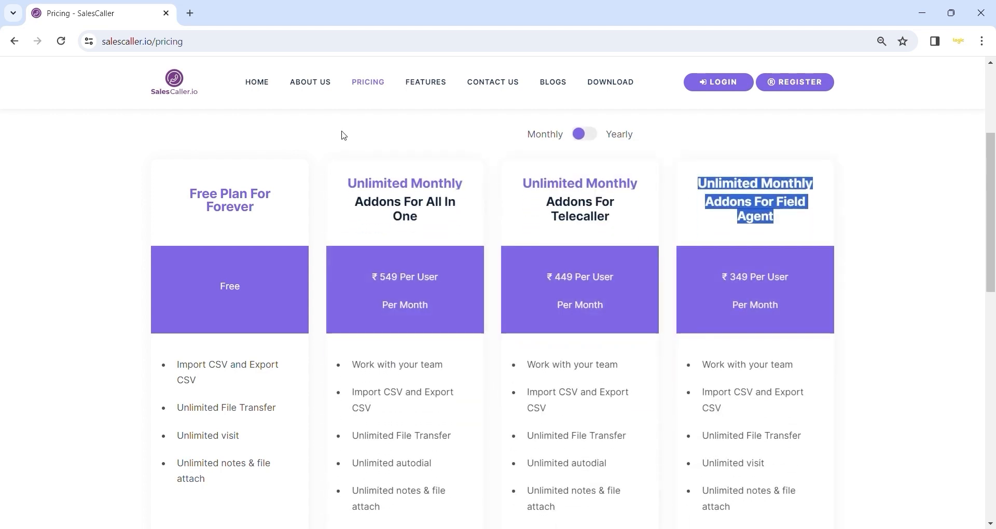
drag(197, 197, 264, 213)
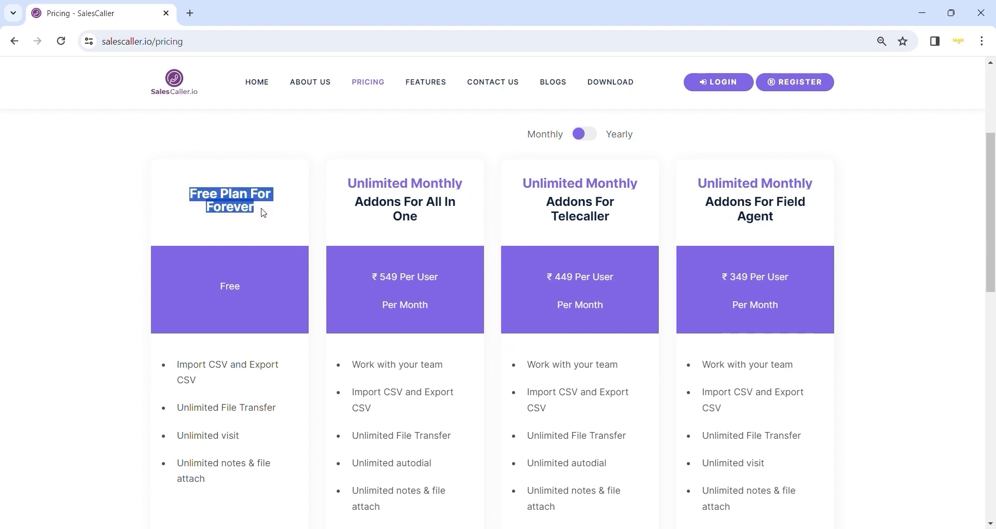
scroll(262, 215, down, 1)
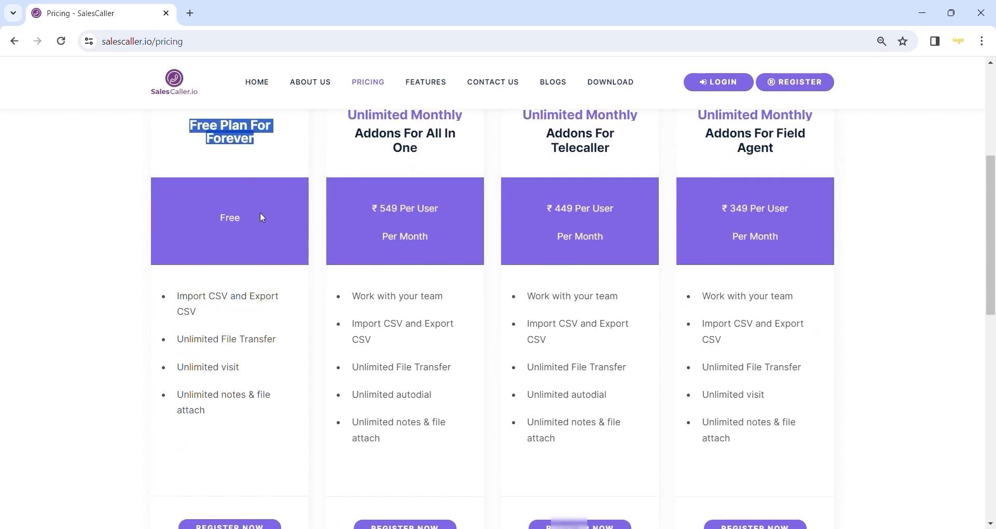
scroll(262, 216, down, 1)
scroll(260, 220, down, 1)
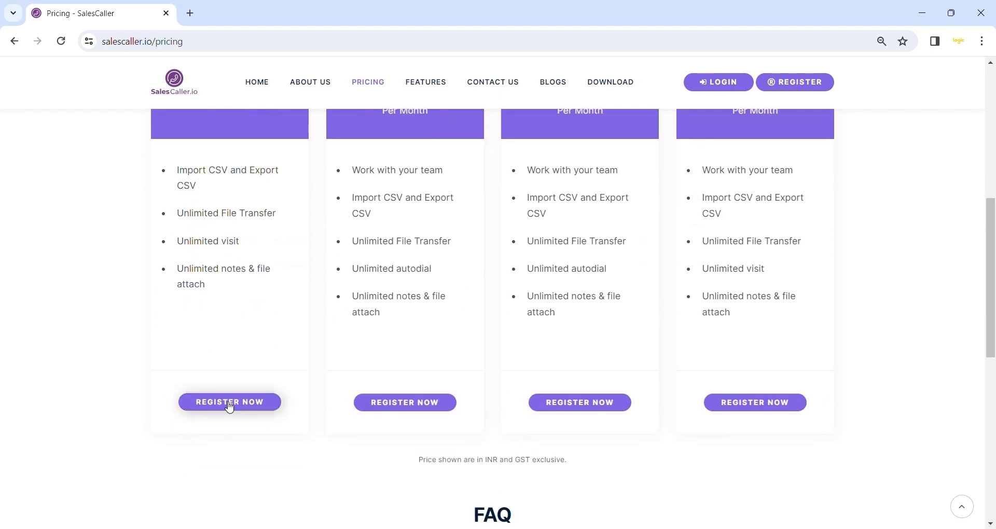
click(236, 407)
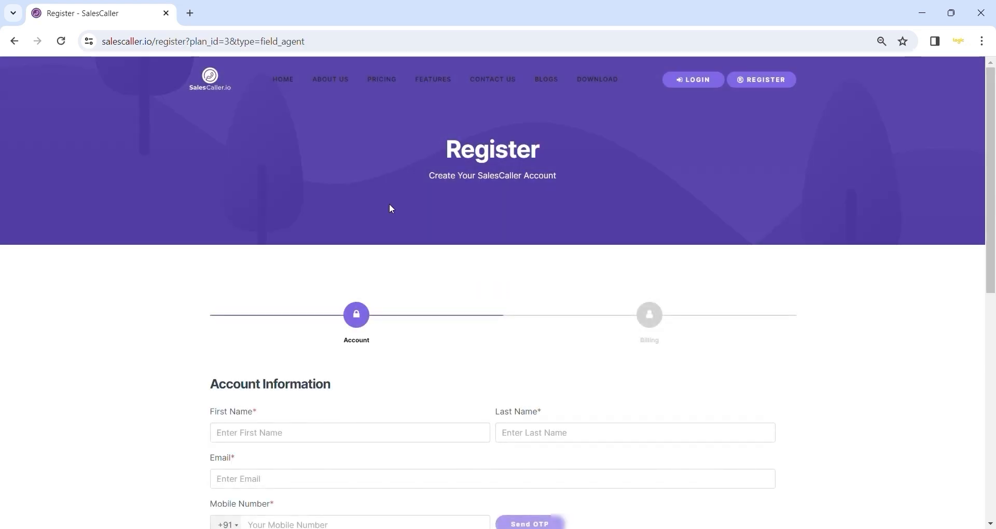
- Fill in the first name, e-mail address and mobile number on the Account Information form
drag(427, 175, 561, 178)
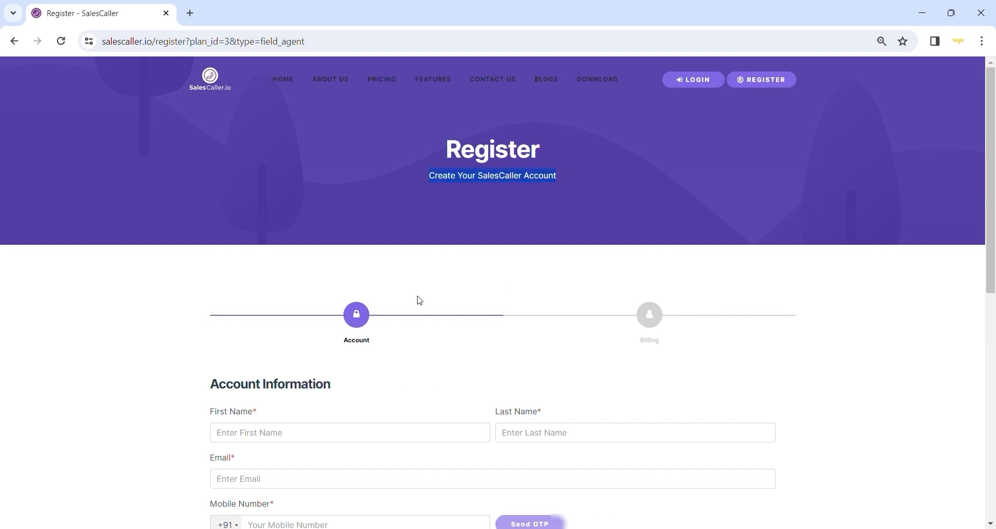
scroll(419, 301, down, 3)
click(354, 312)
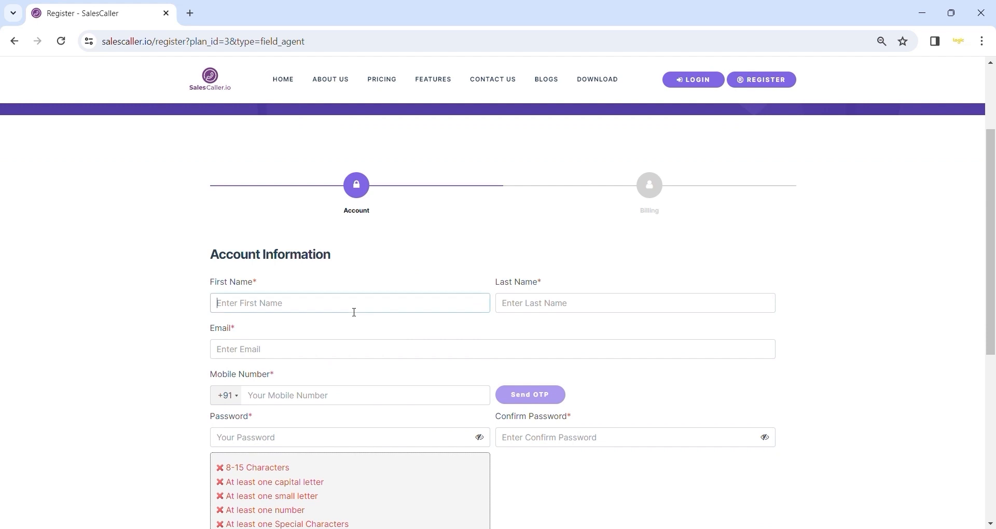
text(SanChan)
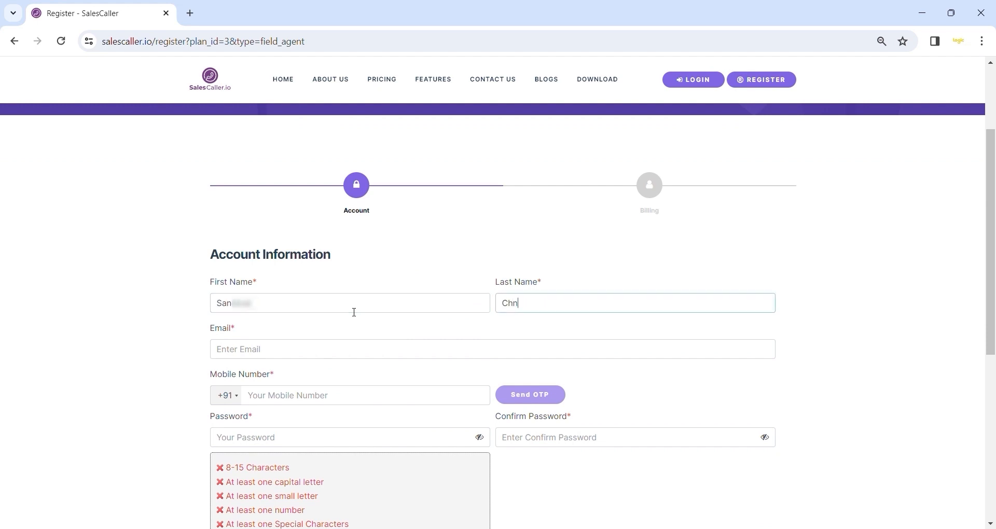
click(320, 347)
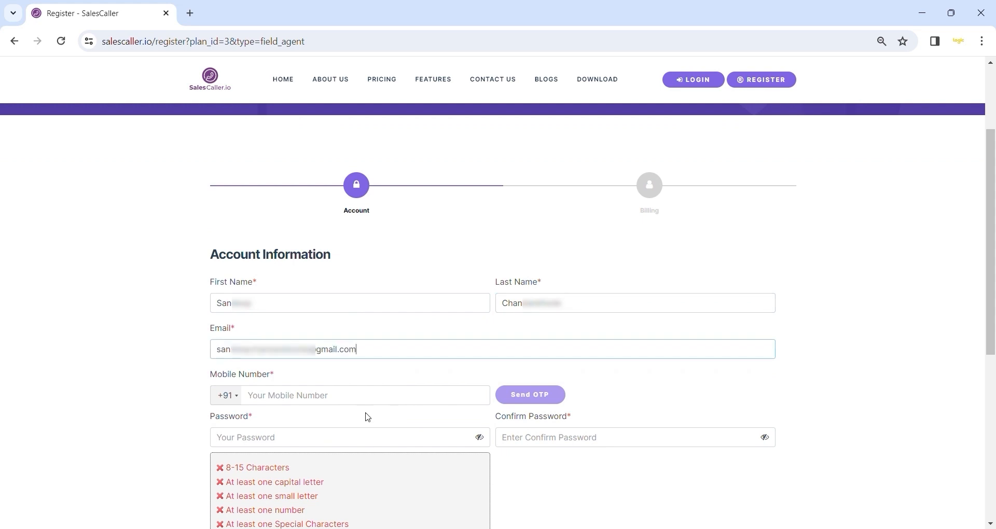
click(371, 399)
text(8010)
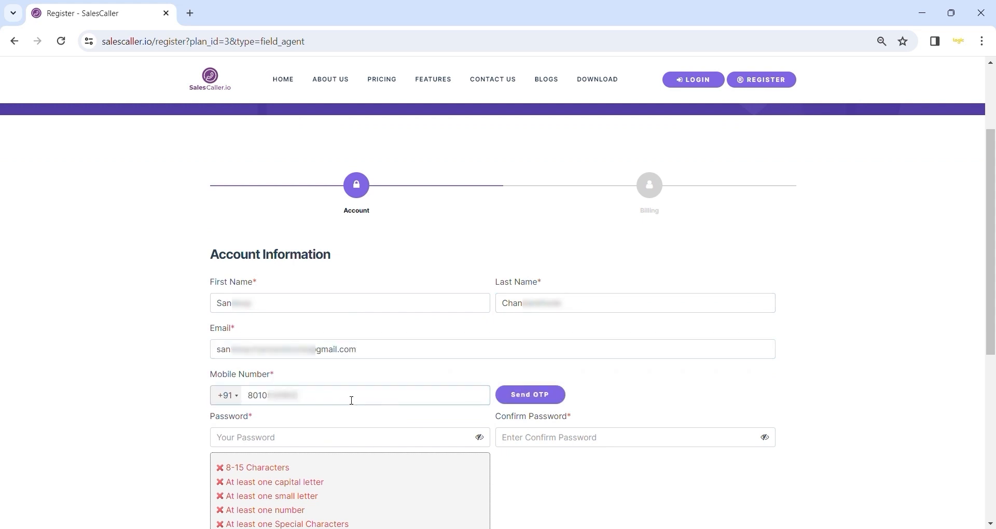
- Request the mobile OTP, enter and verify it, then review the password requirements
click(520, 395)
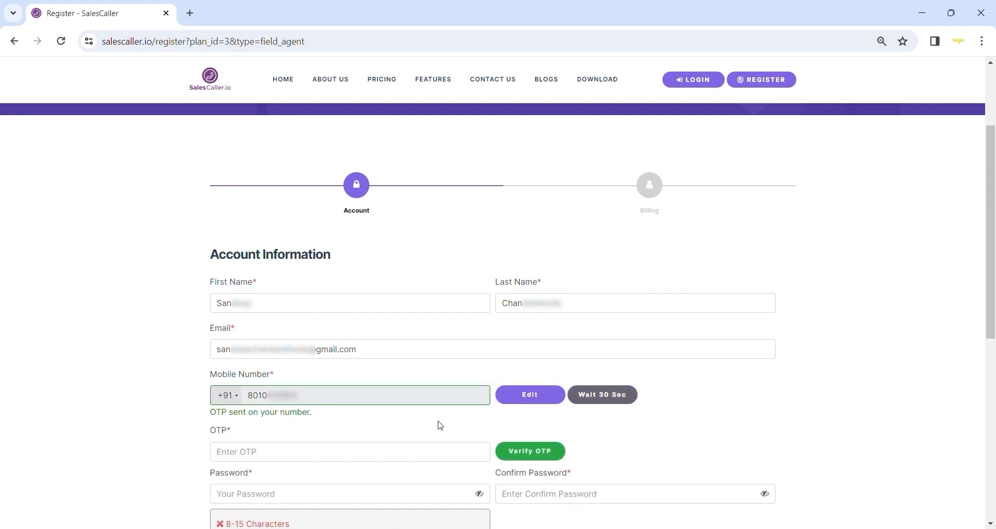
scroll(396, 429, down, 1)
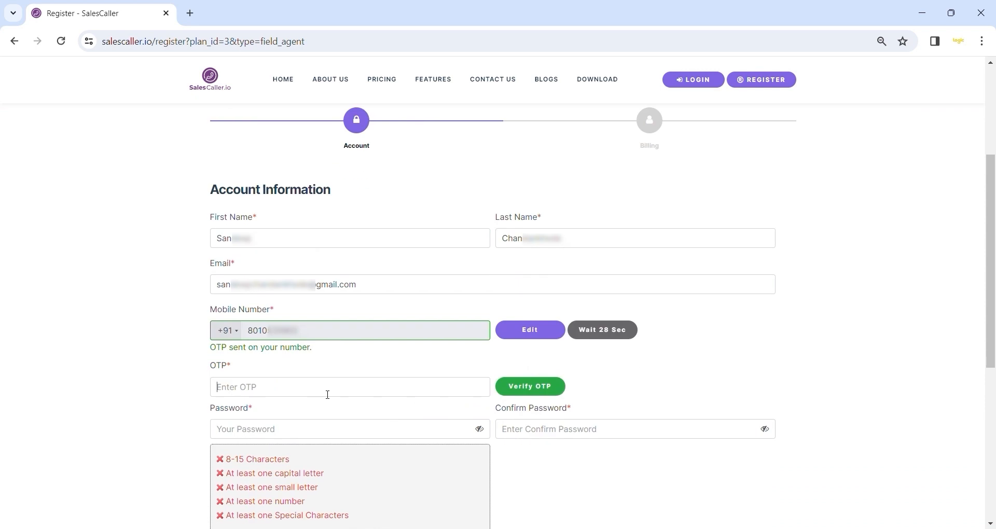
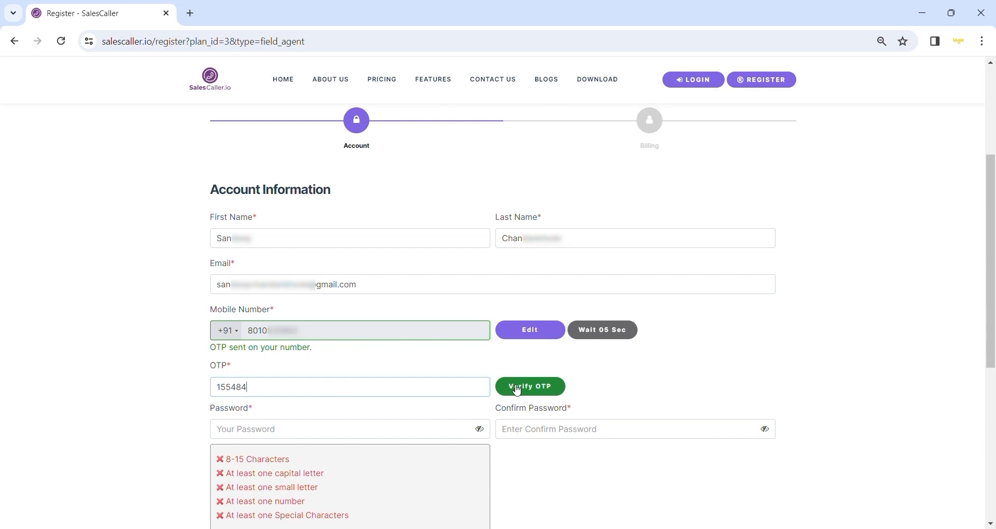
click(516, 388)
scroll(200, 345, down, 1)
drag(203, 342, 324, 344)
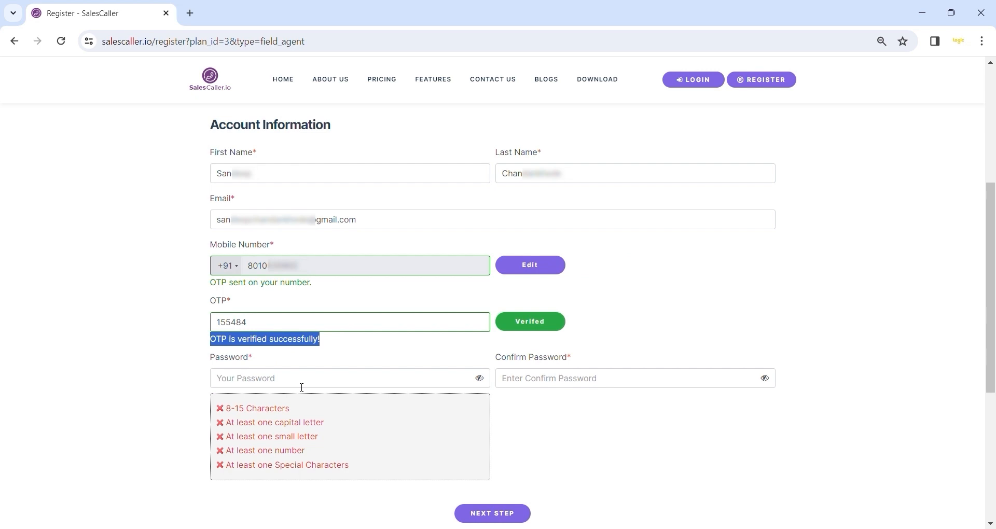
drag(350, 466, 228, 412)
- Enter and confirm a strong account password, then advance to the Personal Information step
click(266, 431)
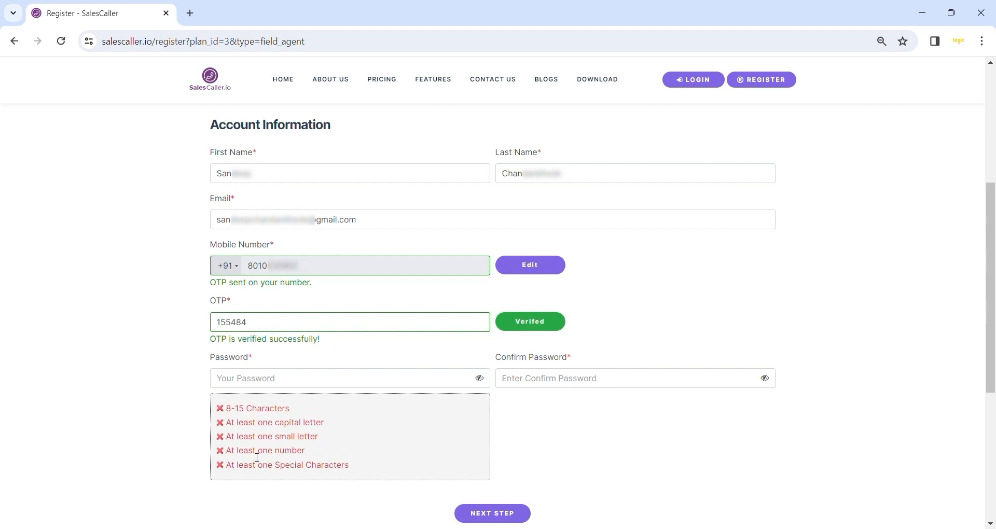
click(270, 382)
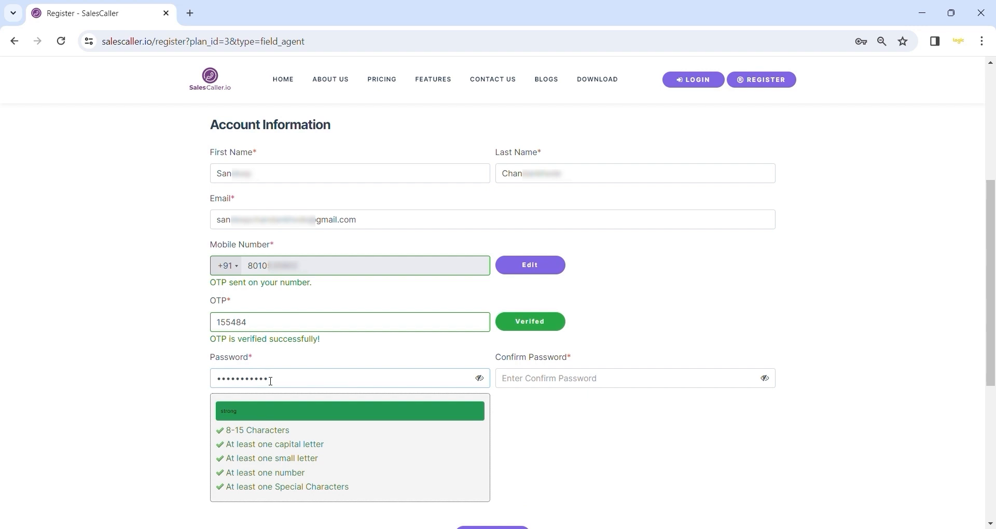
key(Tab)
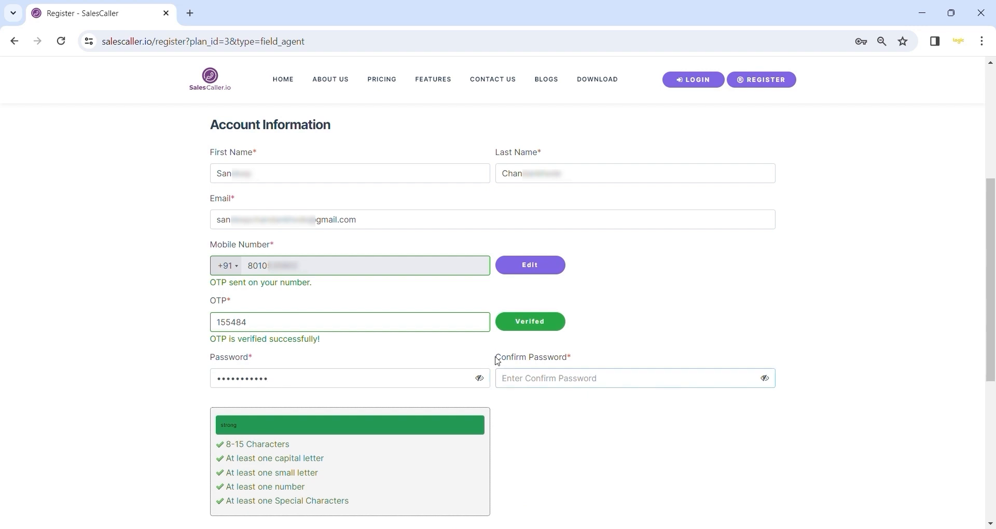
drag(498, 358, 581, 357)
click(565, 388)
text(•••••••••••)
scroll(563, 418, down, 2)
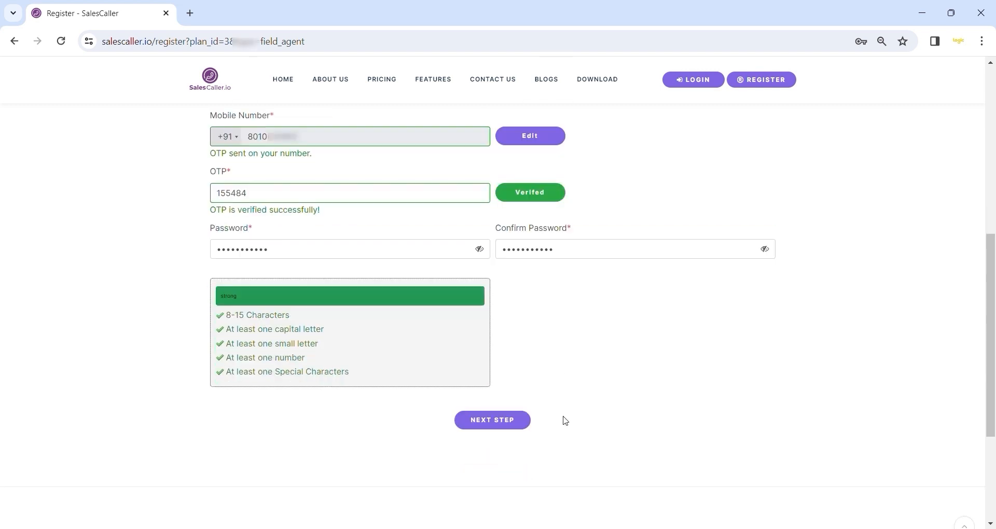
click(490, 425)
- Enter the company name, skip the GST Number, and type the company's street address
scroll(584, 354, up, 5)
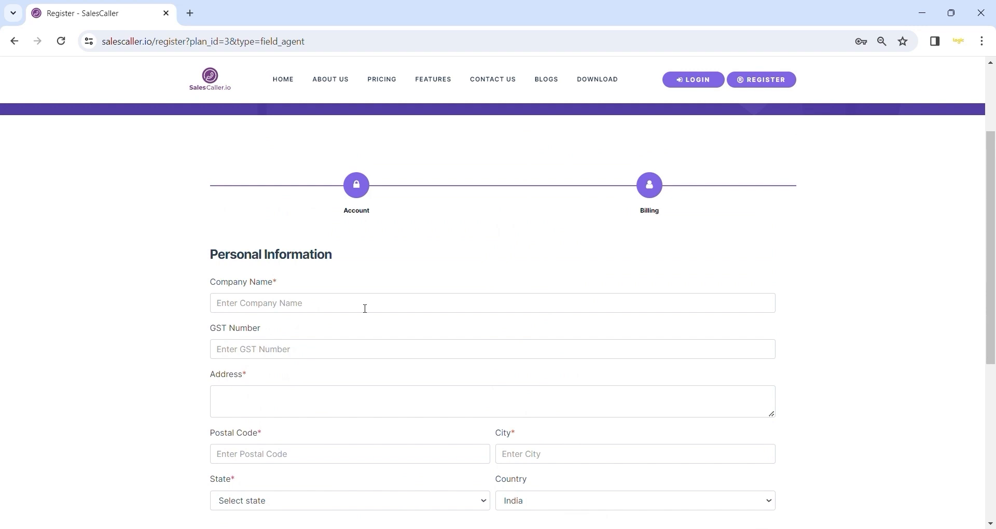
click(328, 309)
text(San)
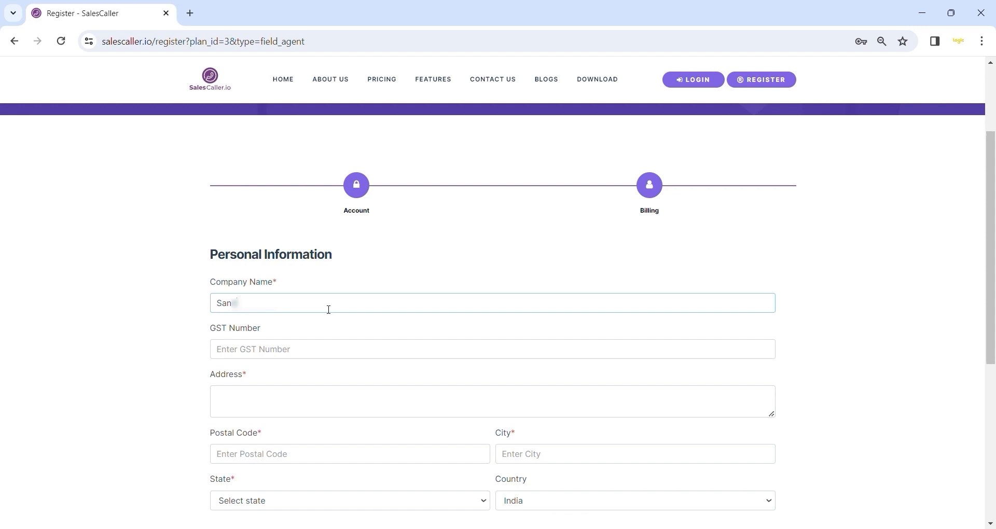
text(deep Corp)
click(294, 352)
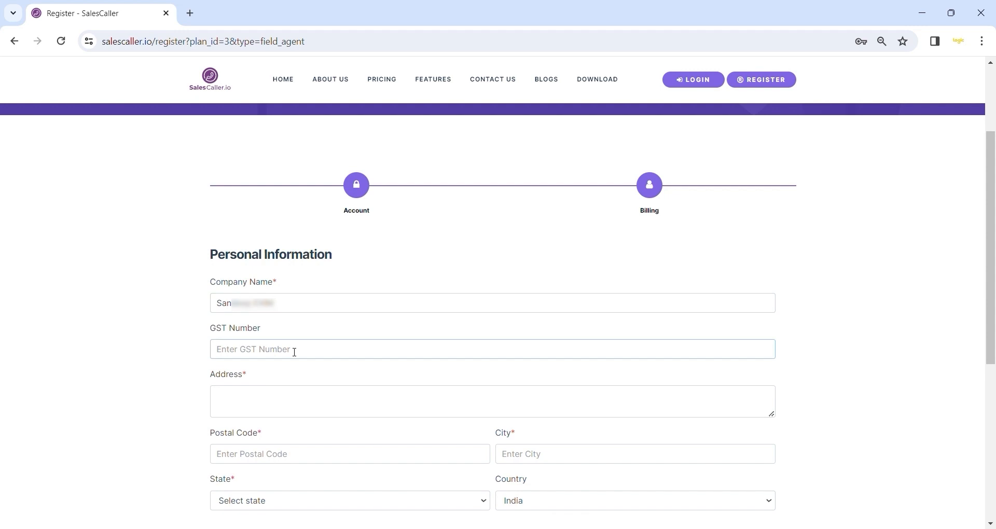
click(282, 409)
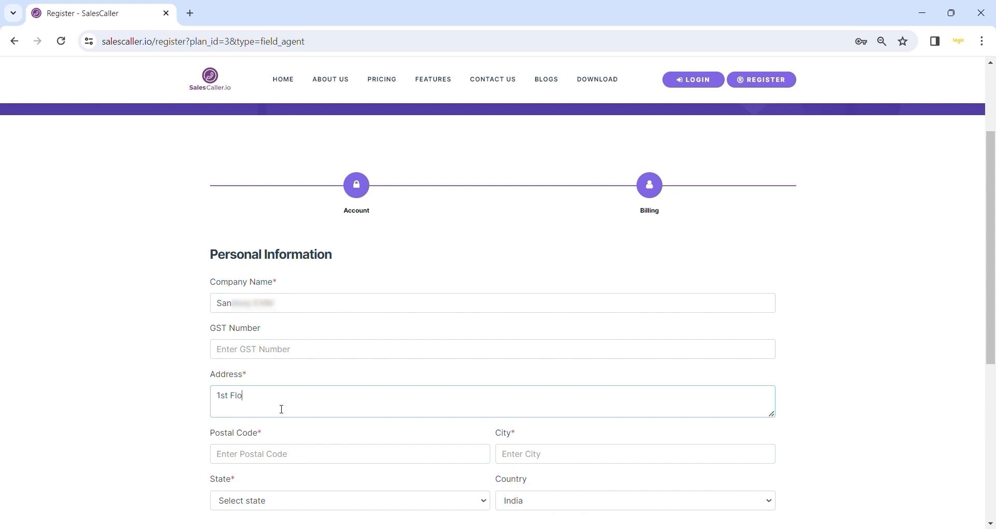
- Fill in the postal code and city, choose Maharashtra as the state, and submit the registration
scroll(282, 413, down, 1)
text(440022)
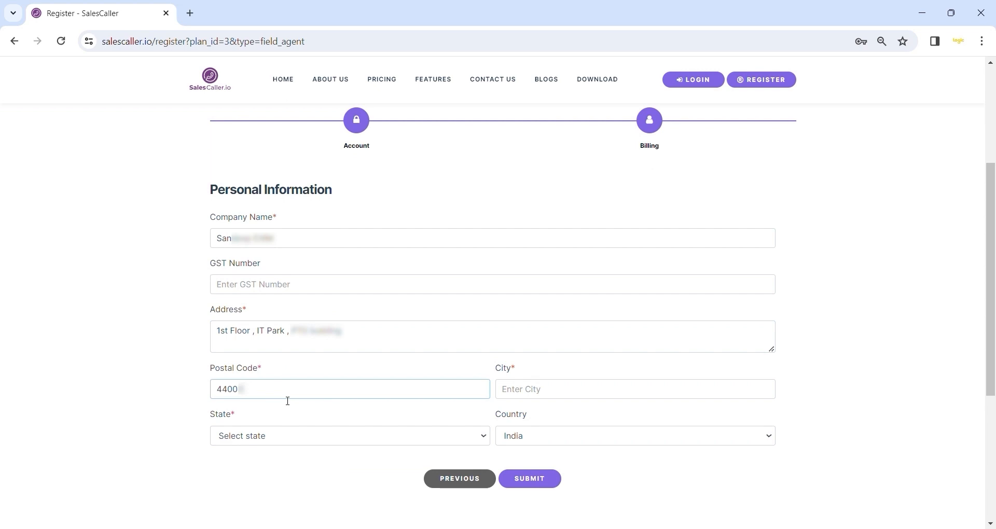
click(547, 398)
text(Nagpur)
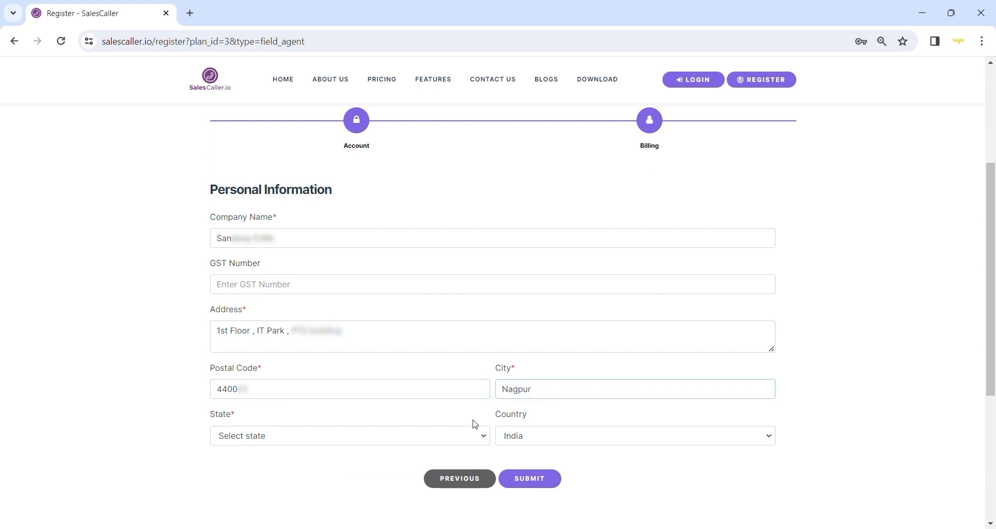
click(441, 436)
click(408, 407)
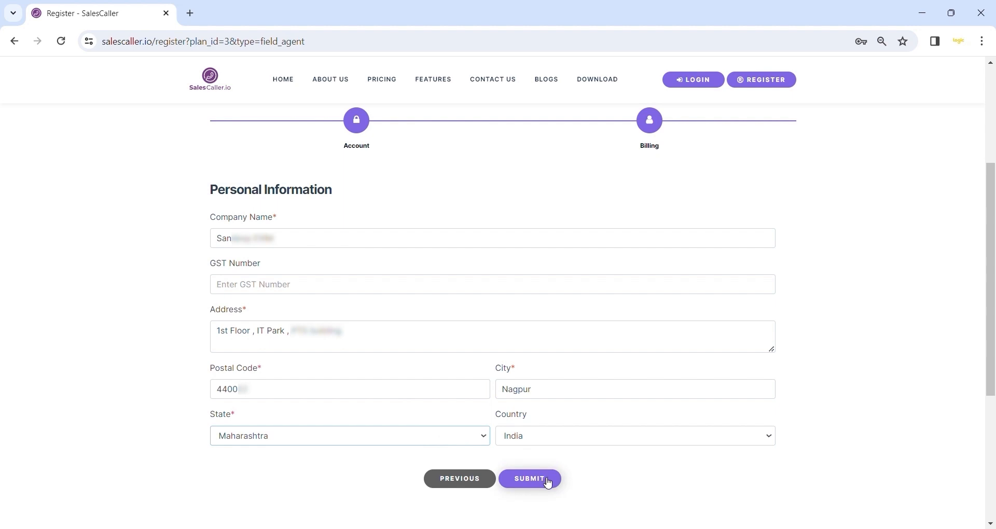
click(544, 485)
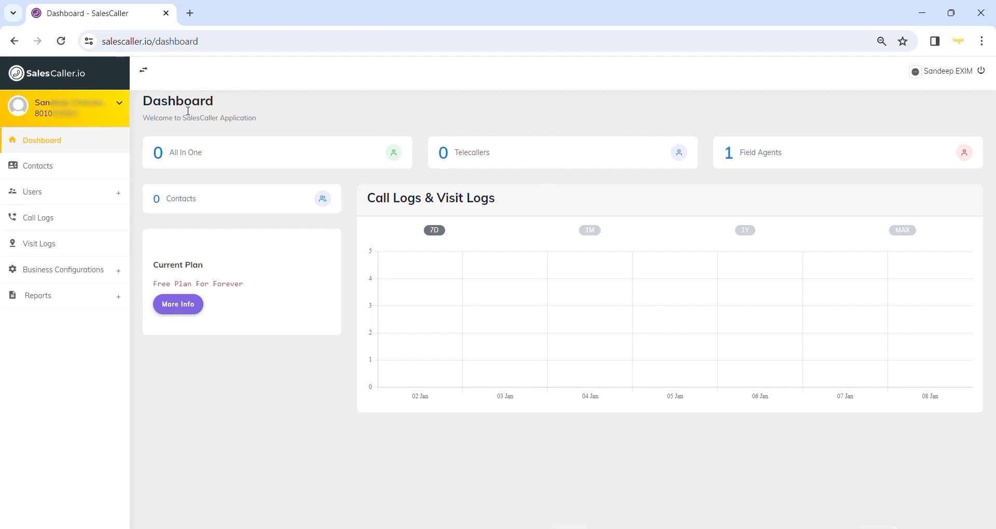
- Highlight the Dashboard heading on the new account's dashboard and bring up the account menu
drag(150, 104, 217, 109)
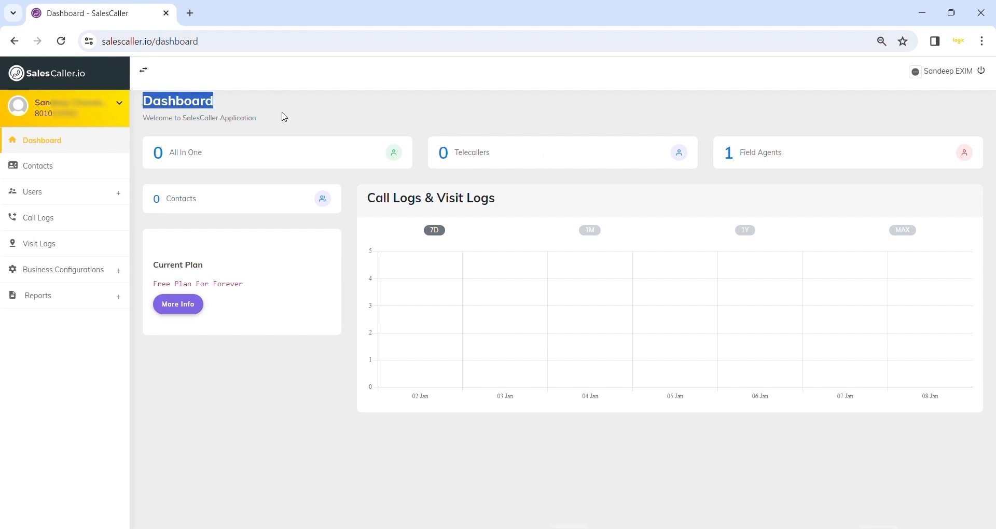
click(122, 106)
- In Profile settings, review the personal fields and make the mobile number editable
click(98, 121)
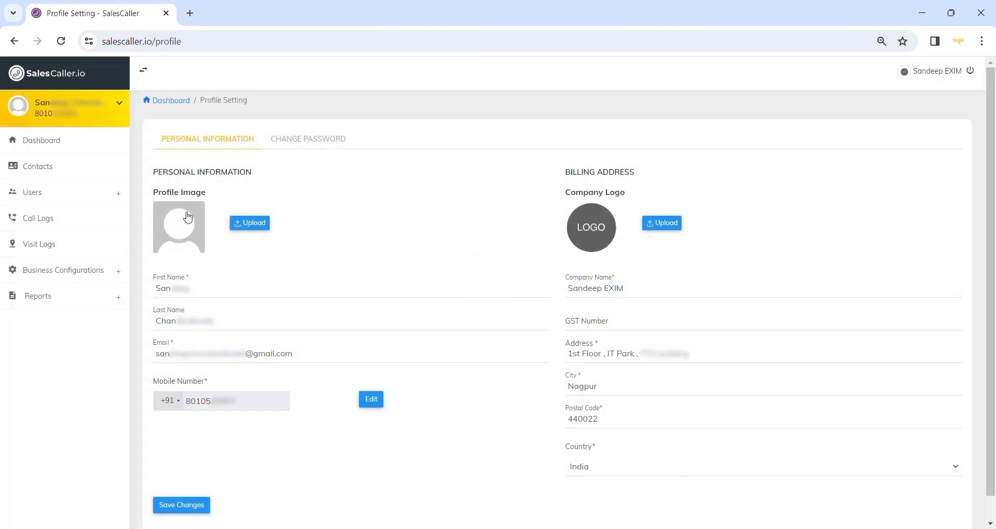
click(240, 227)
drag(191, 288, 154, 289)
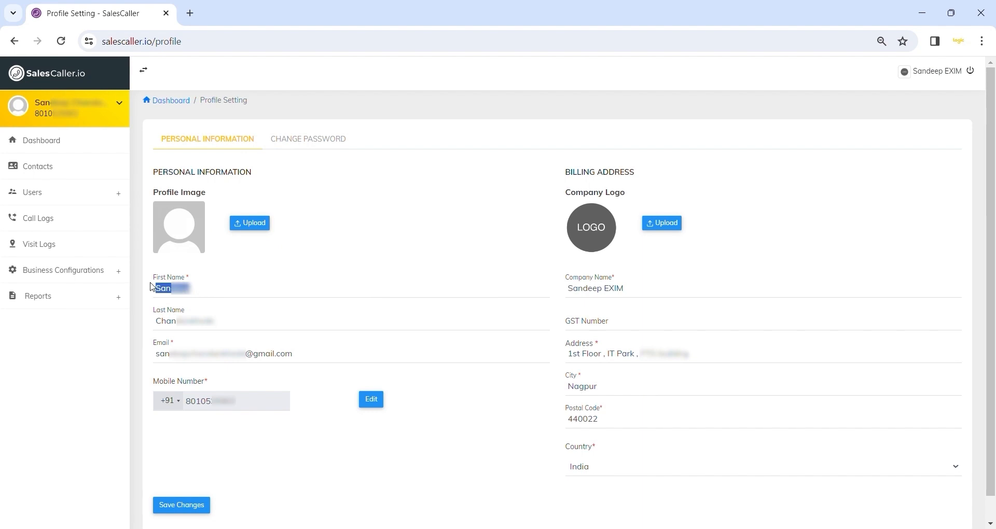
click(228, 326)
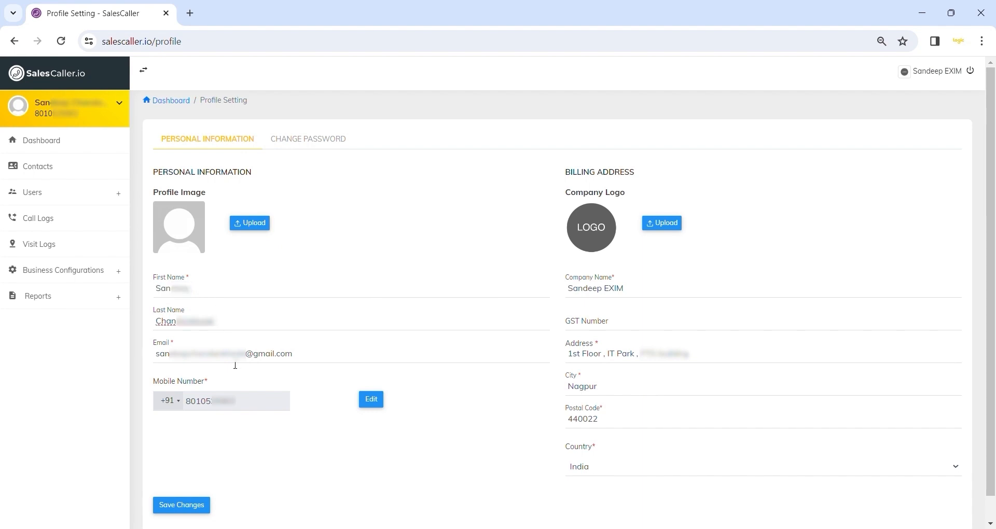
click(249, 353)
scroll(292, 410, down, 1)
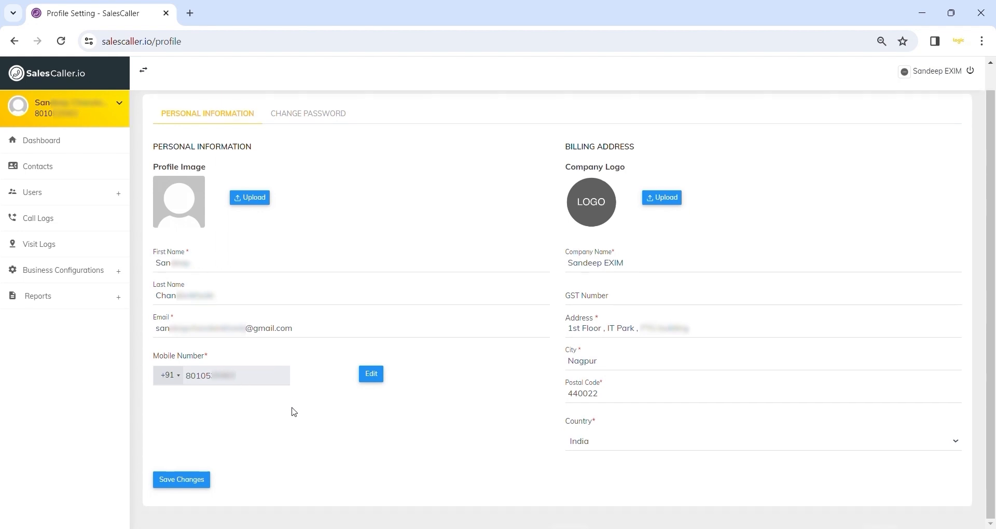
click(370, 375)
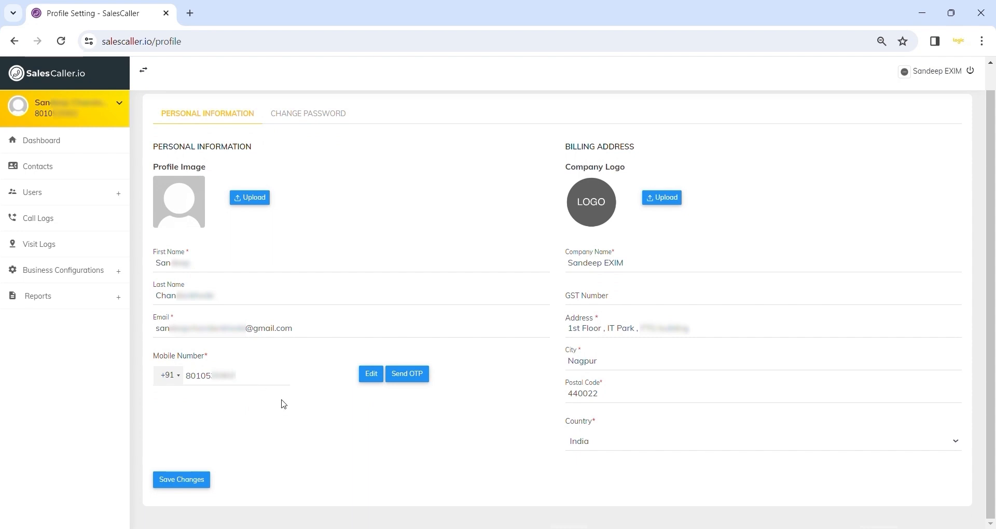
- Review the Billing Address section's company logo upload, GST Number and Address fields
drag(568, 147, 652, 146)
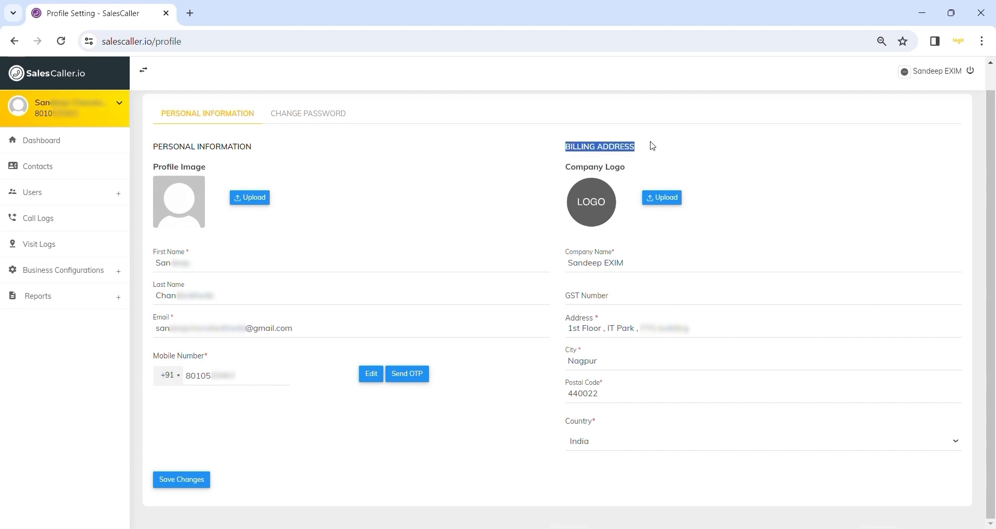
click(659, 202)
click(609, 298)
click(610, 299)
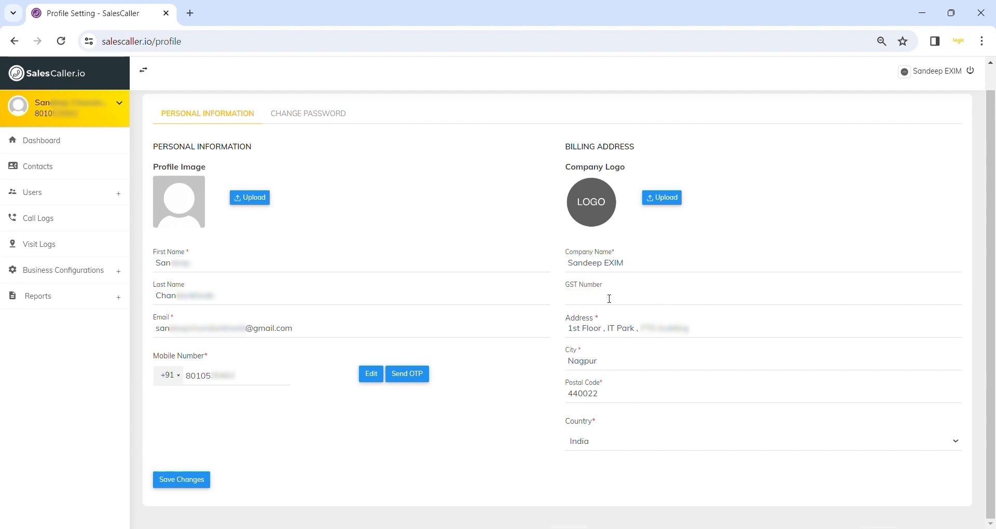
click(598, 336)
- Switch to Change Password and review the Old, New, Confirm fields and password rules
click(305, 119)
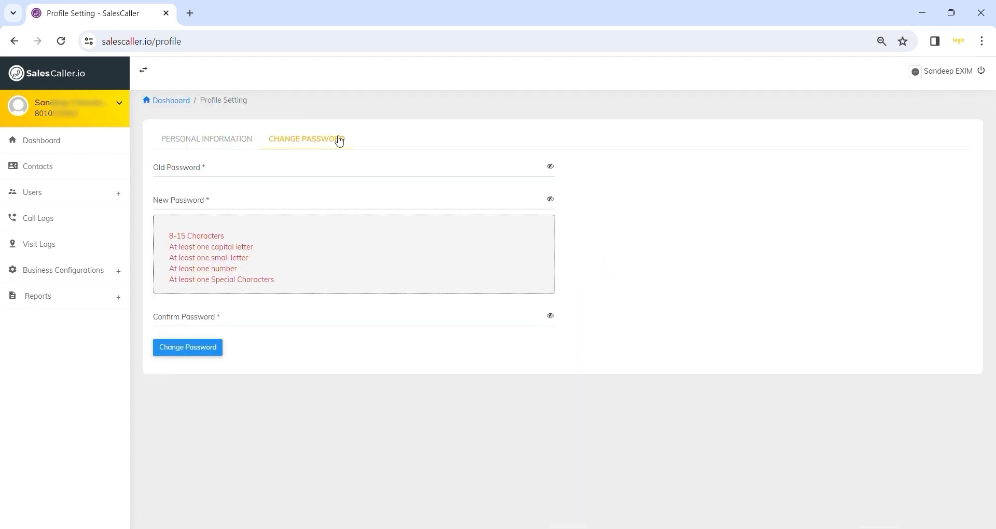
click(312, 165)
click(179, 200)
drag(173, 238, 284, 296)
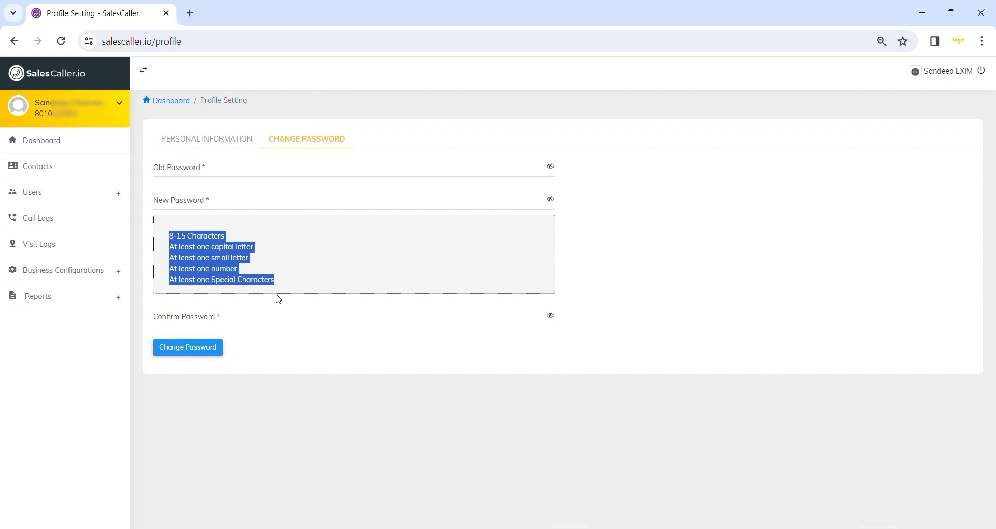
click(254, 322)
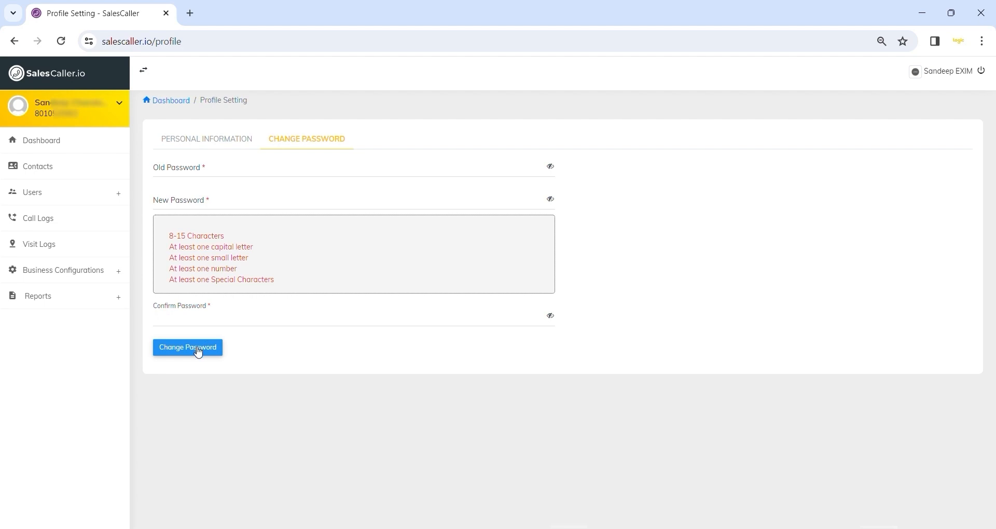
click(125, 106)
- Open Billing, view the current free subscription, and list the plans available to buy
click(97, 140)
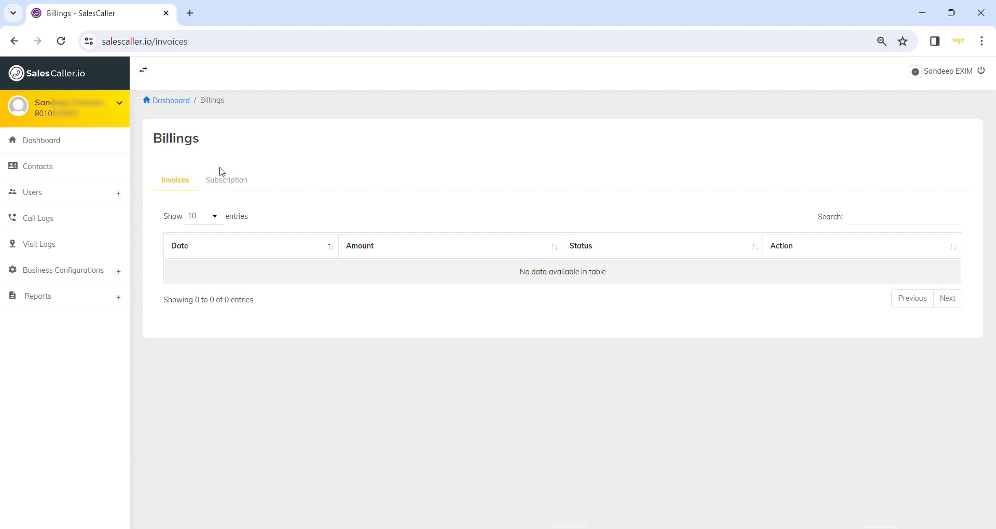
click(225, 182)
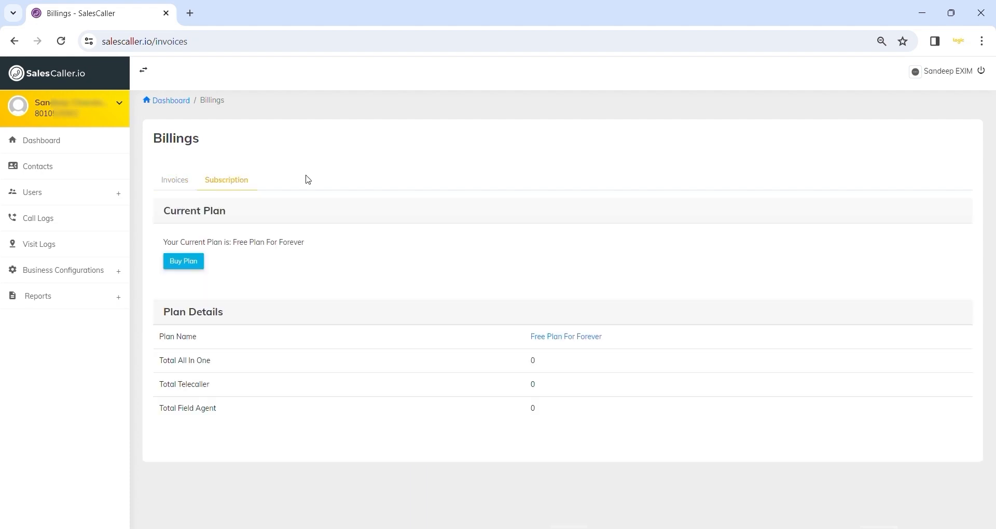
click(200, 266)
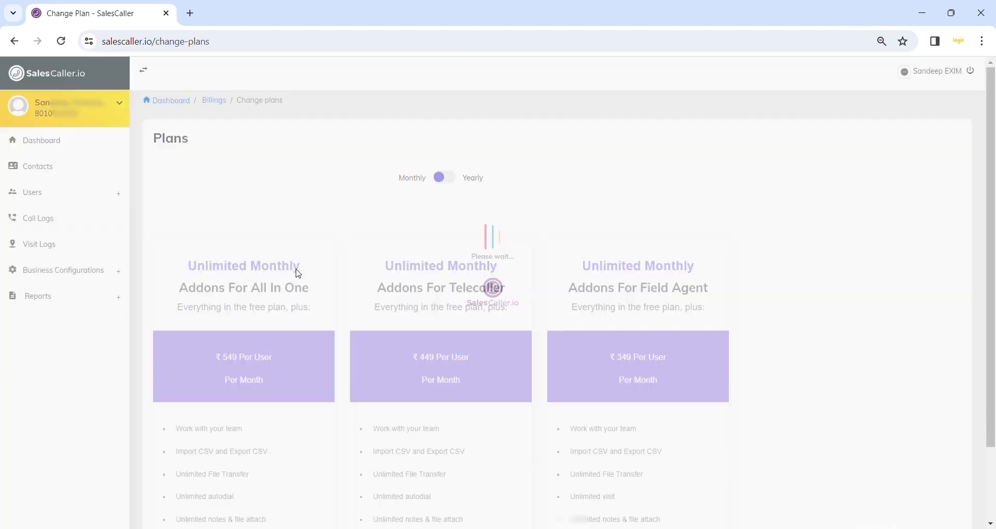
scroll(297, 269, down, 1)
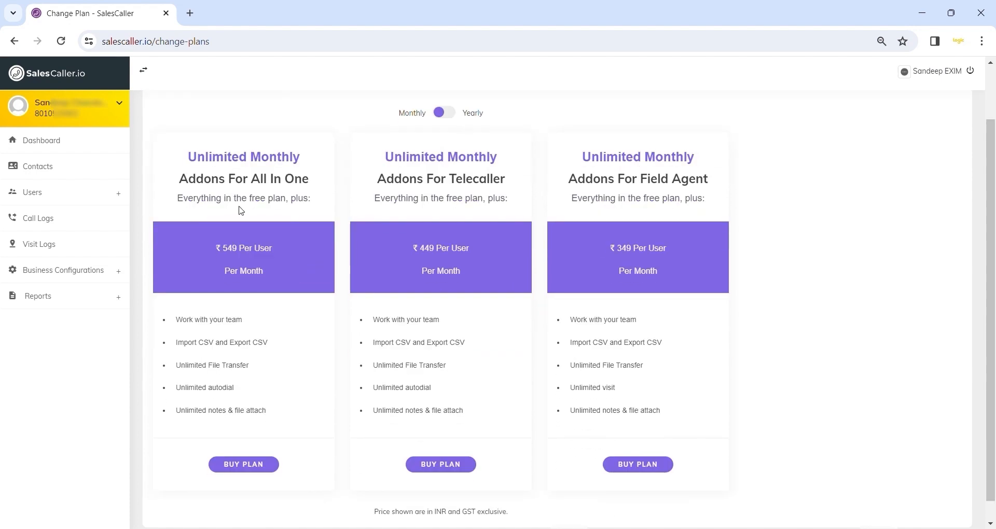
- Compare the All In One, Telecaller and Field Agent addons and start buying Field Agent
drag(251, 179, 322, 185)
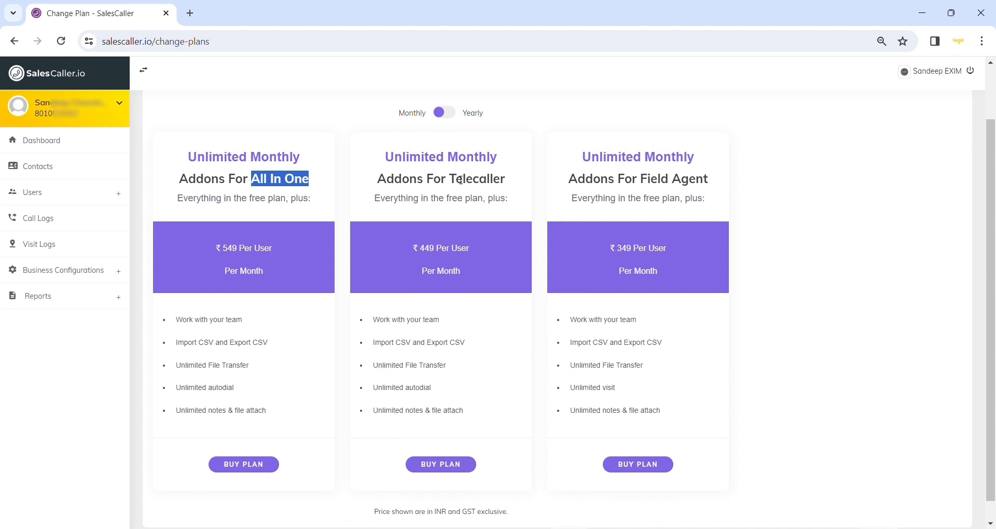
drag(449, 182, 508, 177)
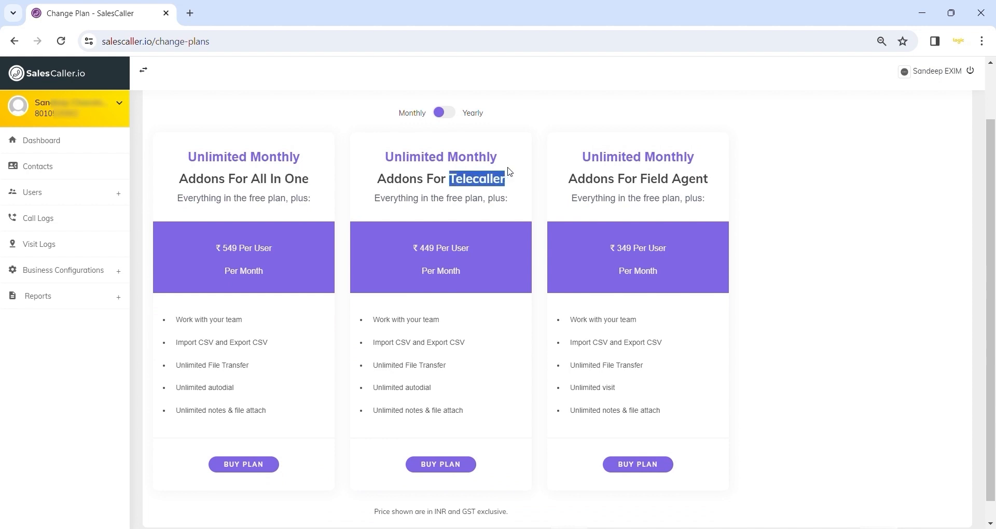
double_click(644, 179)
drag(696, 184, 716, 187)
scroll(525, 238, down, 1)
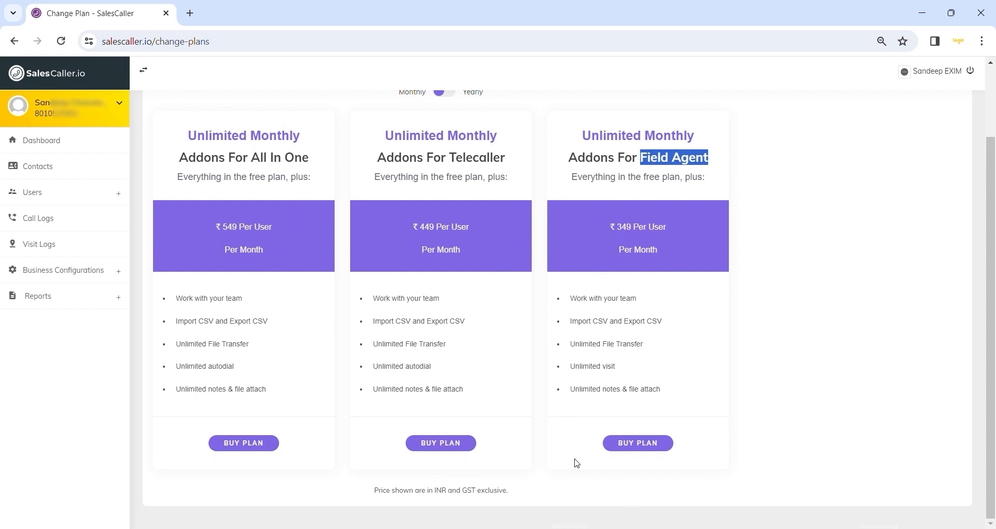
click(635, 449)
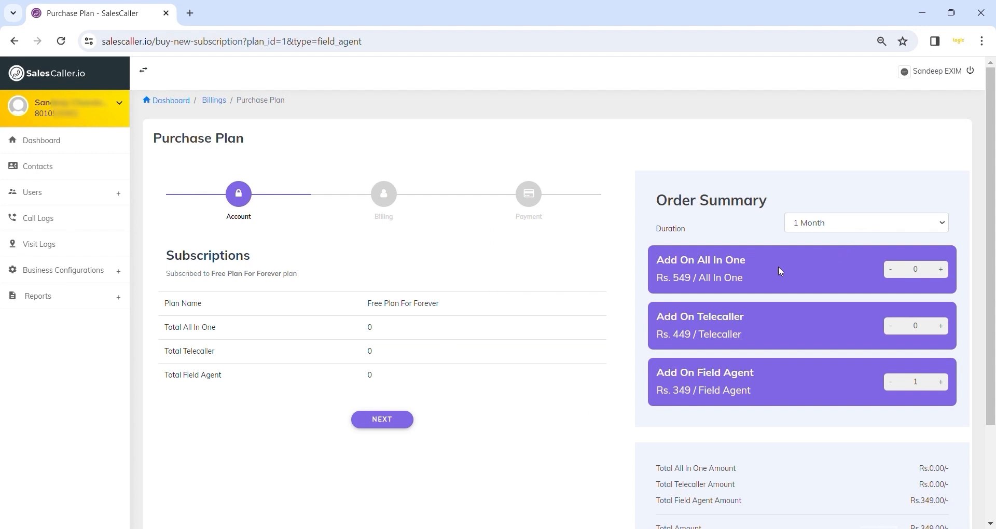
- Review the order summary's CGST and SGST tax amounts and the total payable
scroll(778, 267, down, 1)
scroll(838, 340, down, 1)
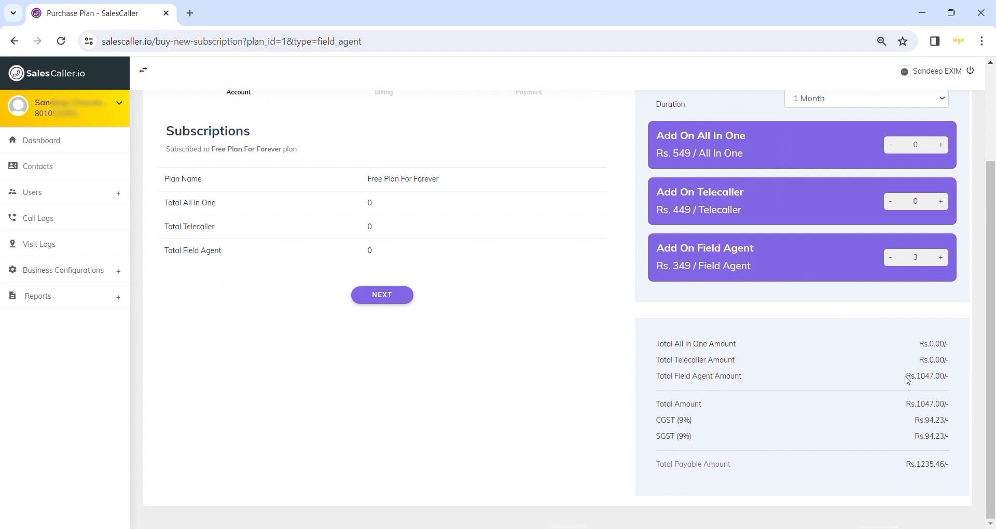
drag(916, 419, 951, 439)
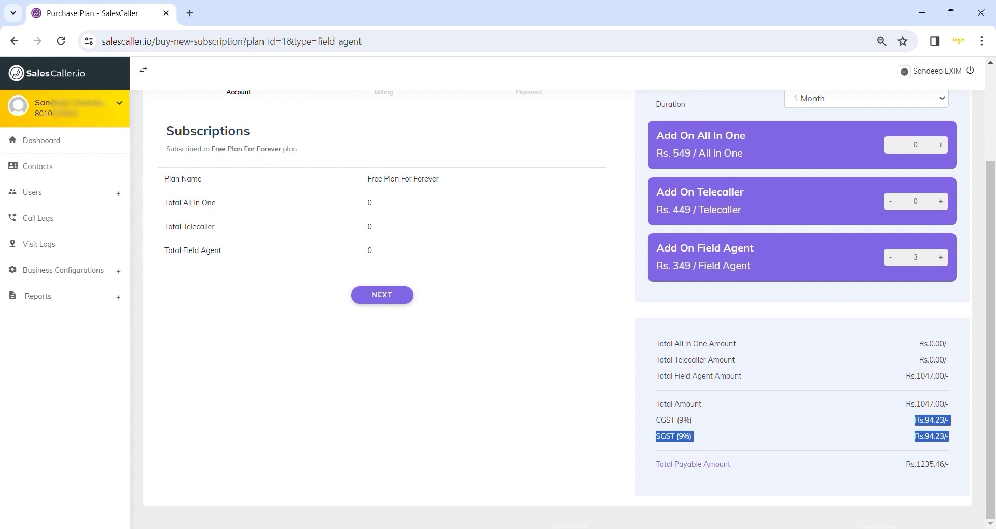
click(881, 481)
drag(904, 470, 957, 473)
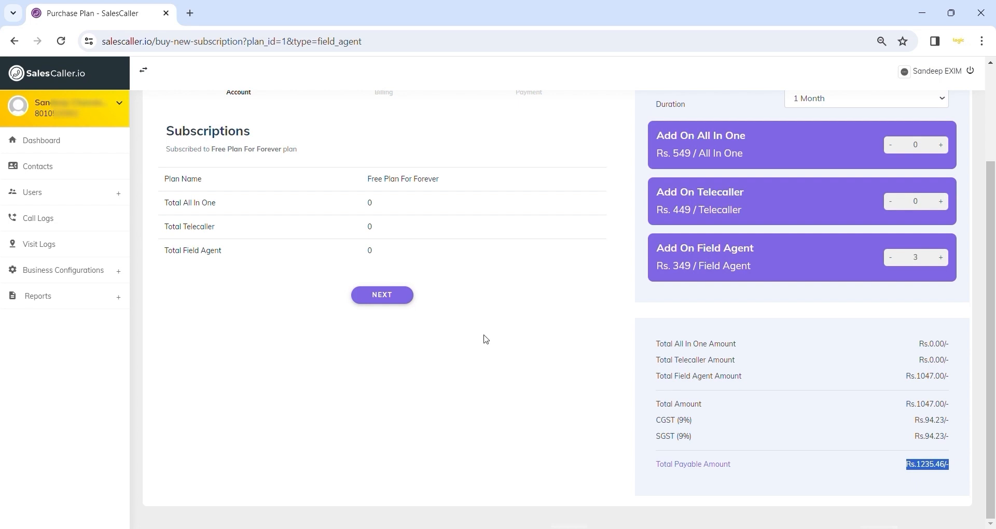
click(395, 324)
- Set the billing state to Maharashtra, choose CashFree payment, and submit the Field Agent order
click(401, 298)
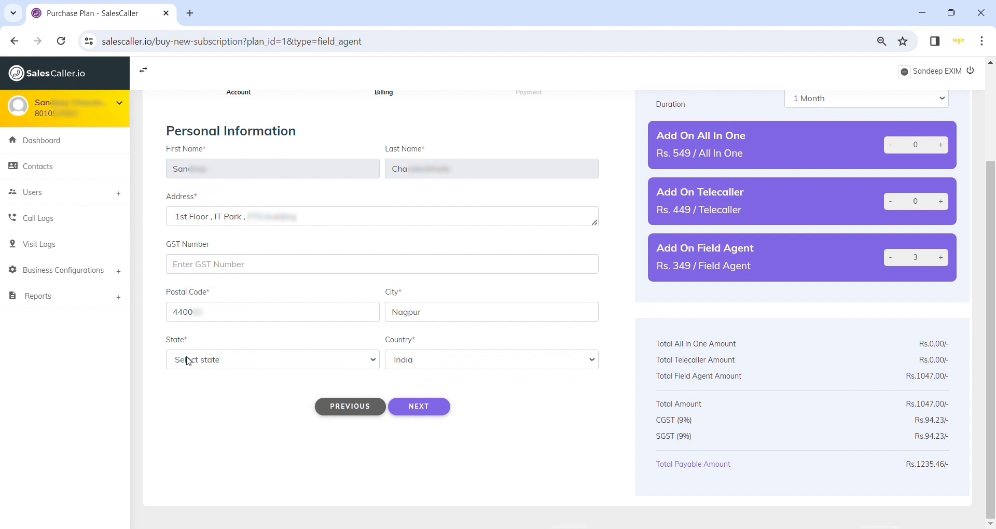
click(241, 365)
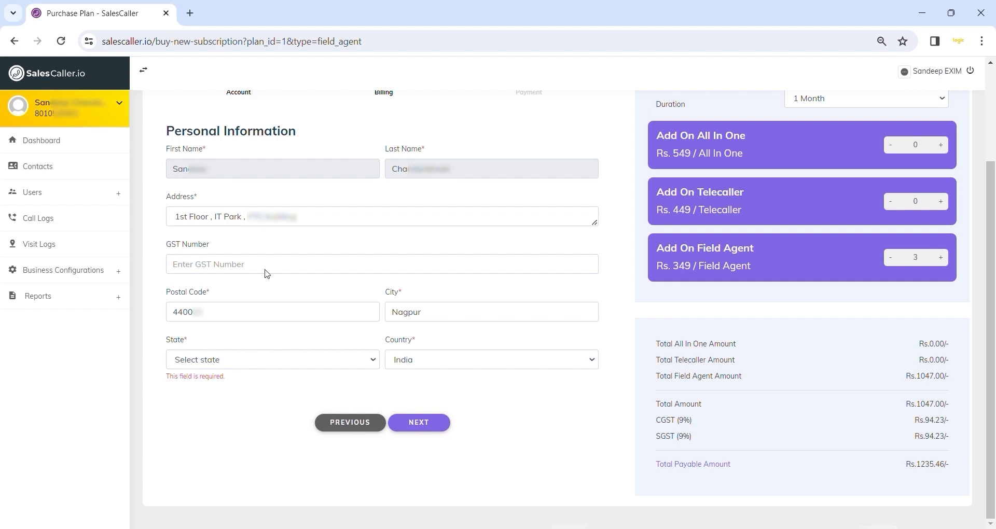
text(mah)
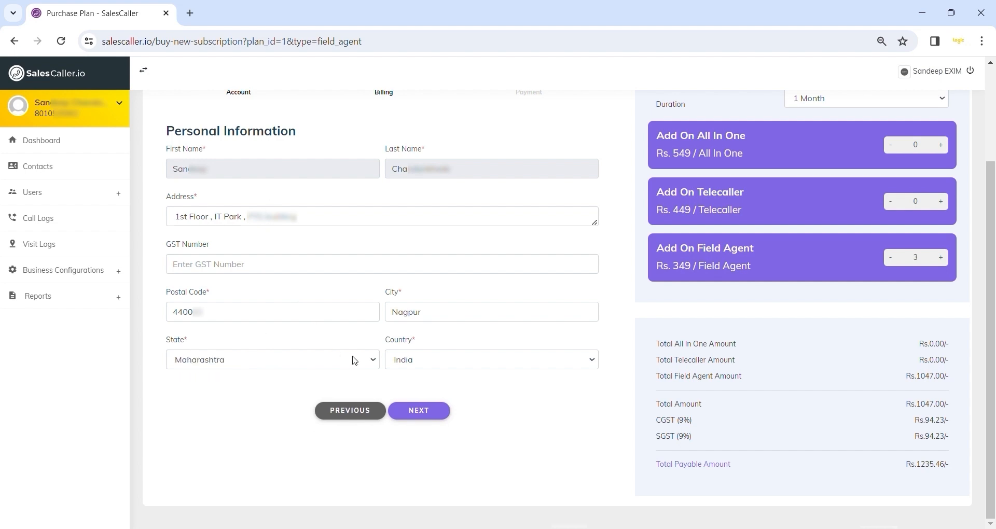
click(415, 411)
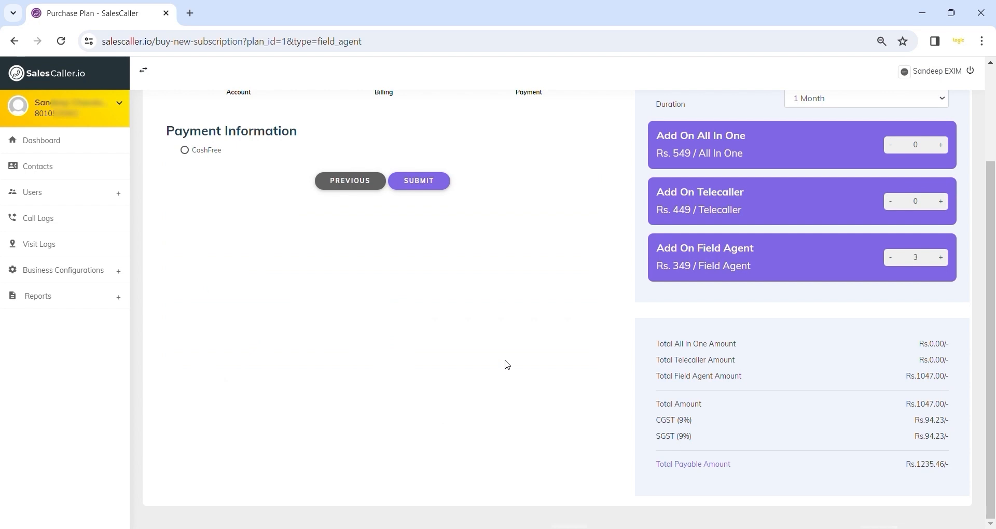
scroll(504, 361, up, 3)
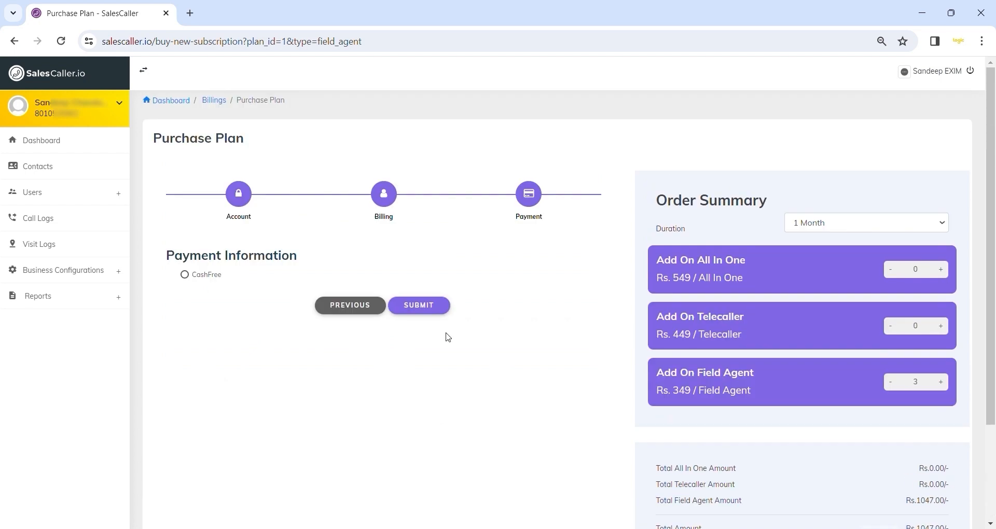
click(186, 276)
click(421, 307)
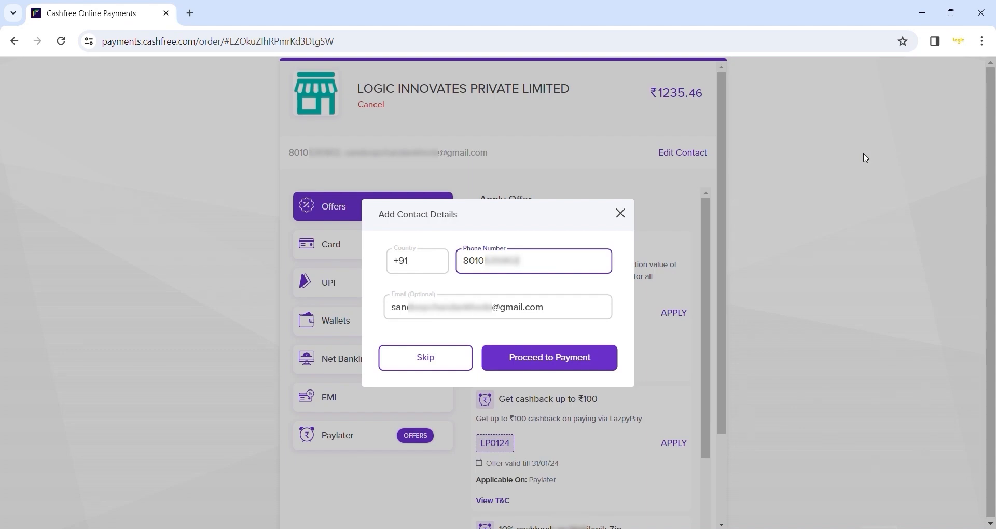
- Dismiss the contact prompt and preview the Card, UPI, Wallet, Net Banking and EMI options for ₹1235.46
click(620, 214)
click(374, 252)
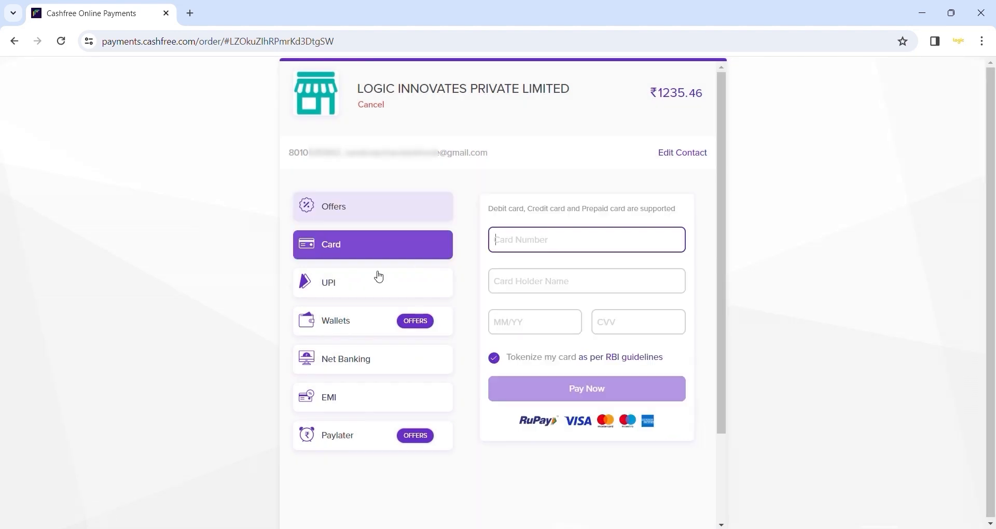
click(376, 286)
click(365, 321)
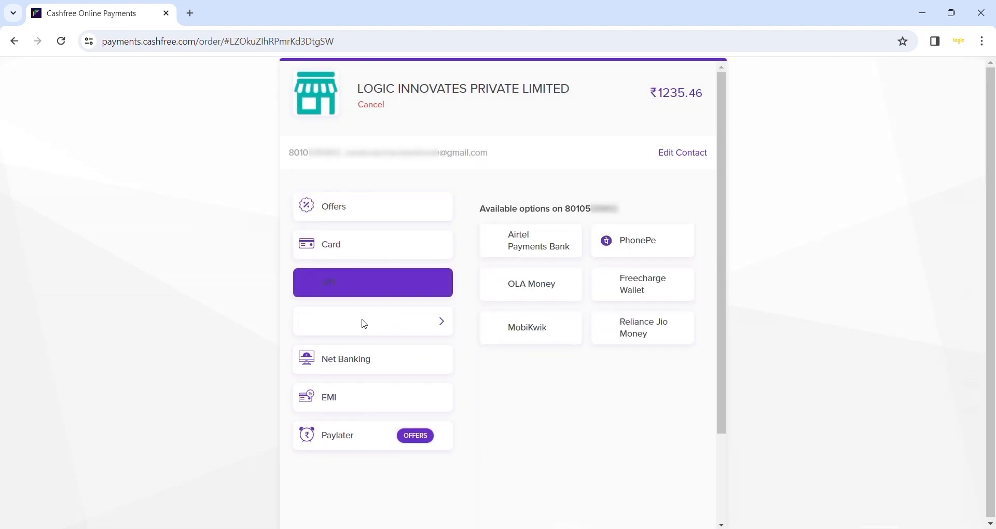
click(365, 365)
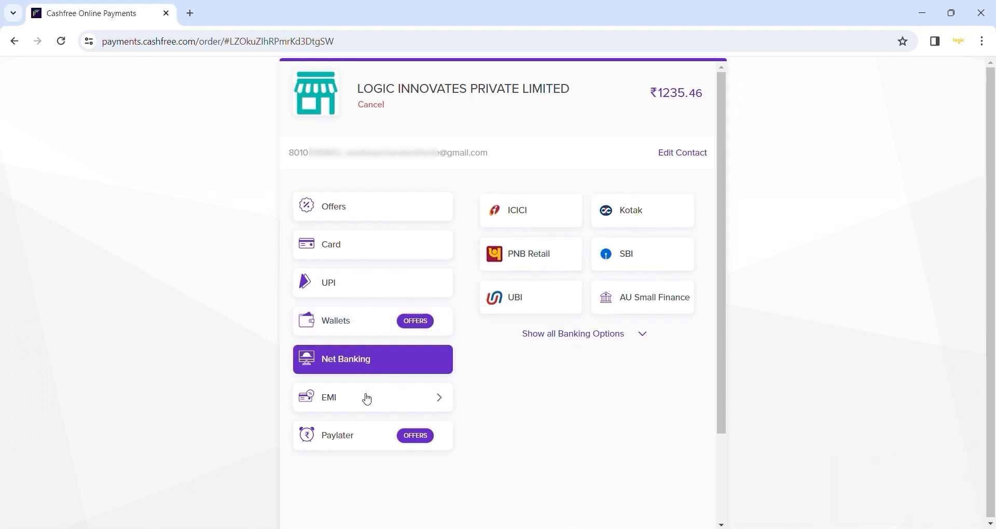
click(366, 399)
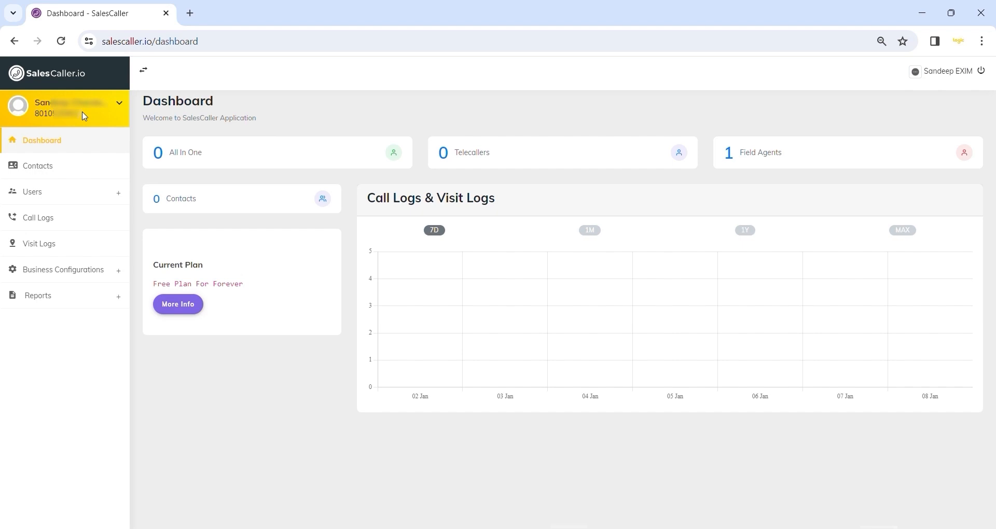
- Switch the call and visit log chart through the 1M, 1Y and MAX ranges, then open Contacts
drag(143, 103, 225, 110)
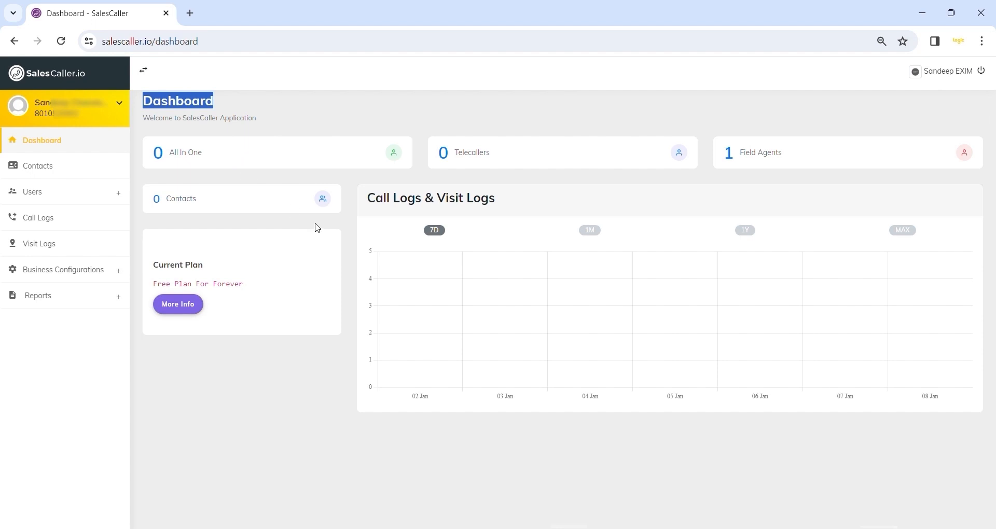
drag(153, 261, 252, 288)
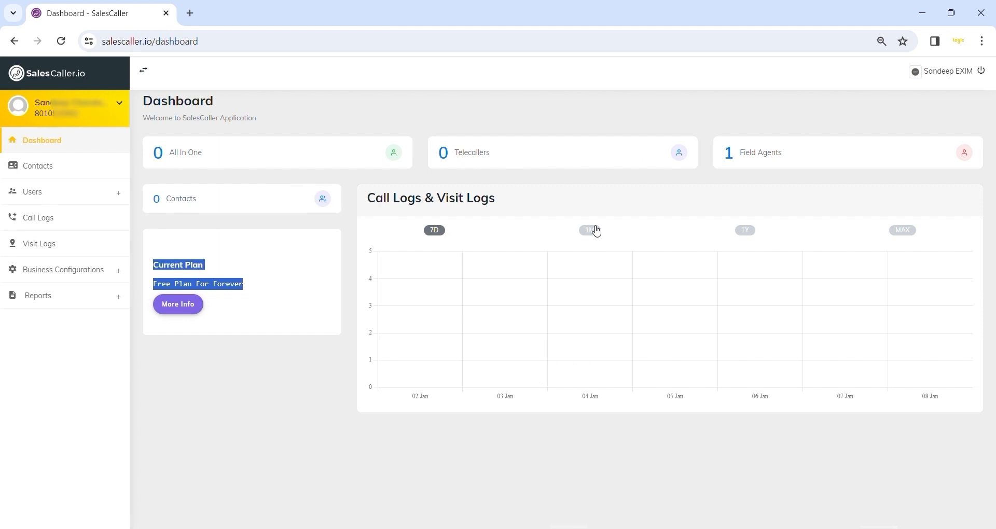
click(594, 231)
click(745, 231)
click(902, 230)
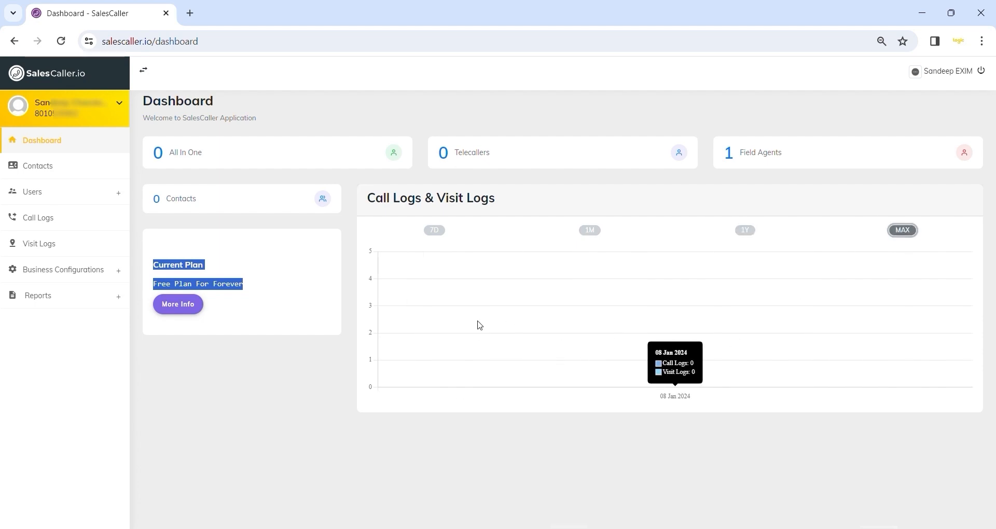
click(89, 173)
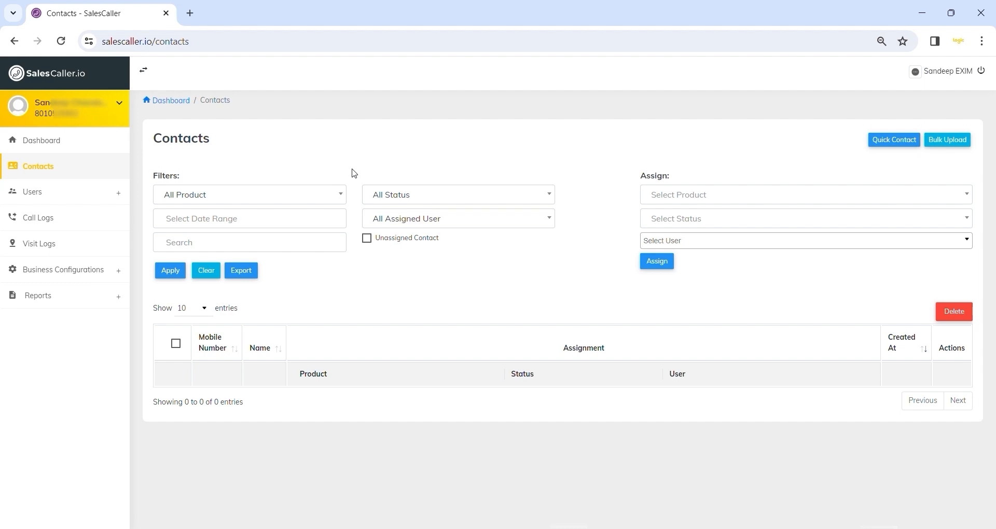
- Browse the Quick Contact form's mobile, name, business, designation and email fields, cancel, and open Bulk Upload
click(894, 140)
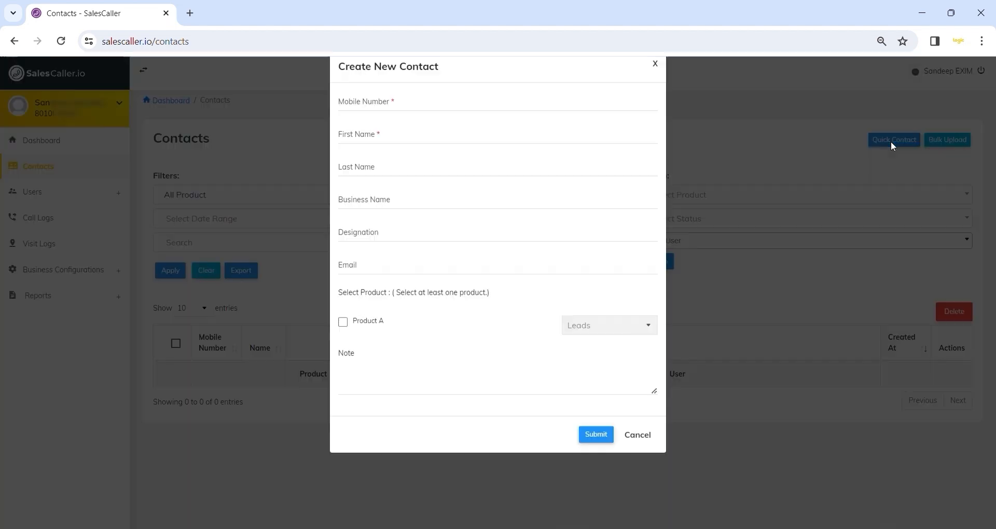
click(400, 129)
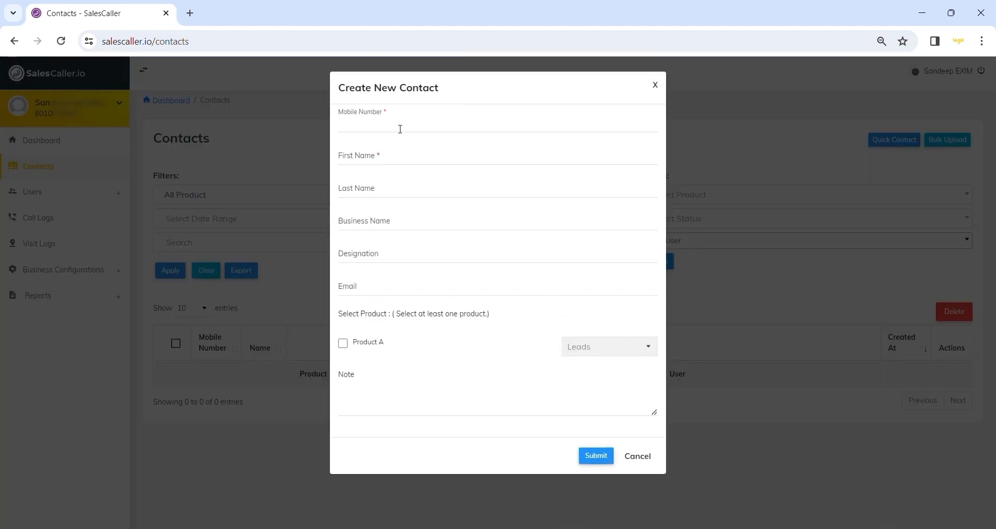
click(387, 191)
click(388, 221)
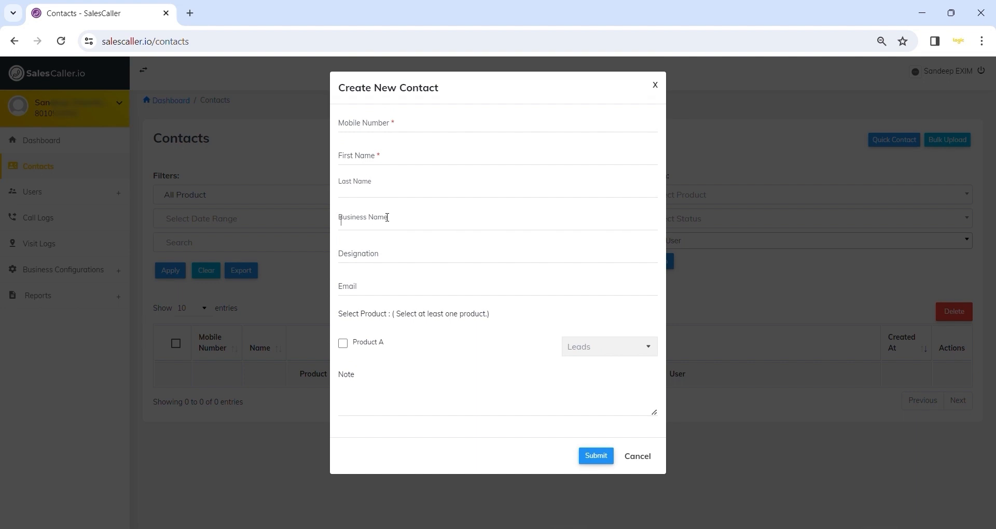
click(378, 257)
click(372, 285)
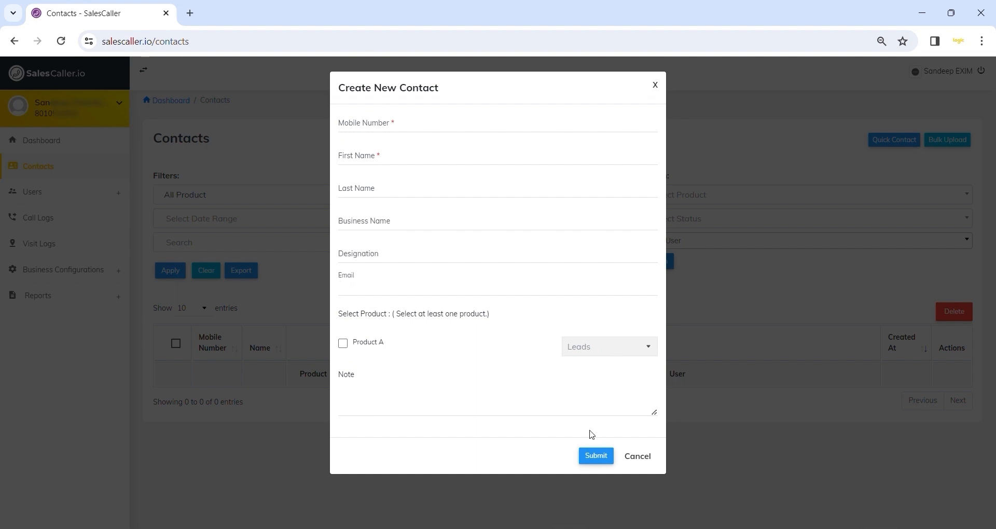
click(636, 463)
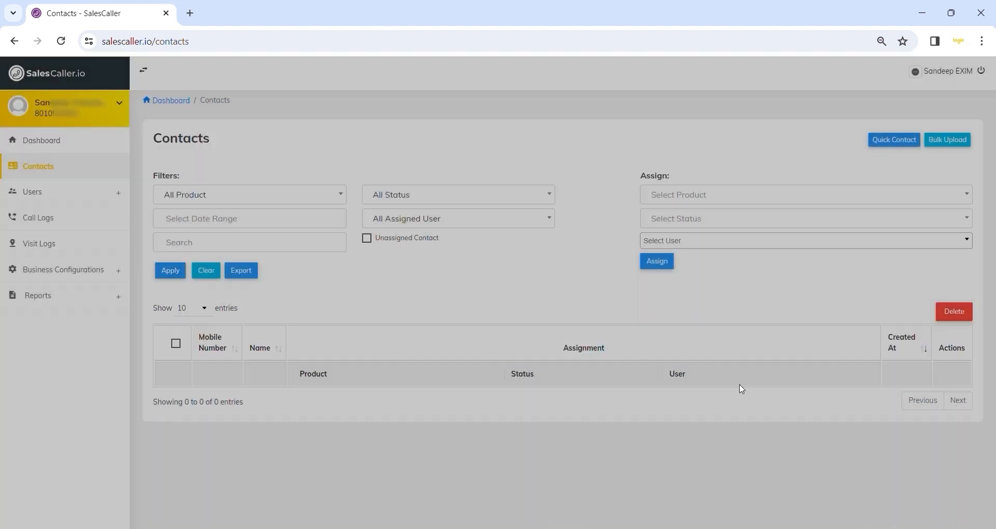
click(943, 145)
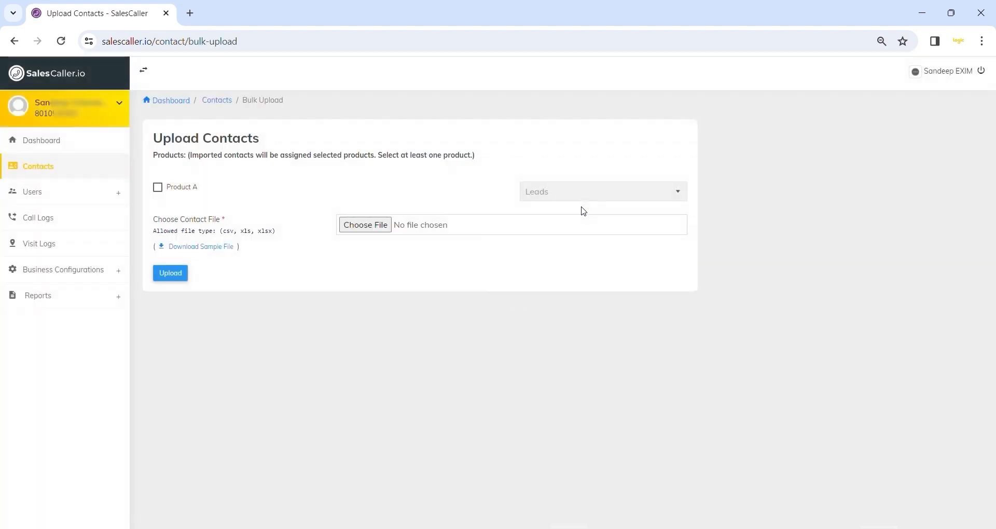
- Download the sample contact file, cancel the file picker, and return to Contacts
click(190, 251)
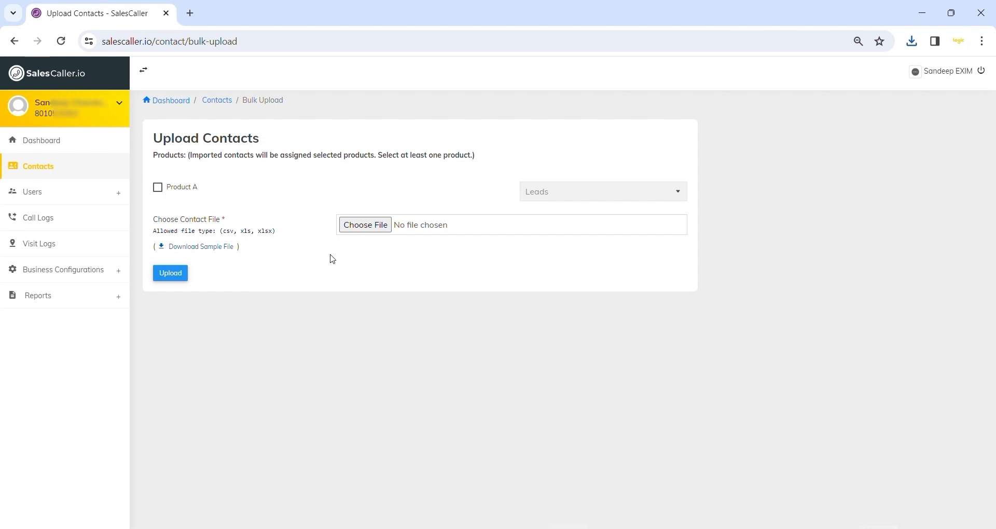
click(375, 230)
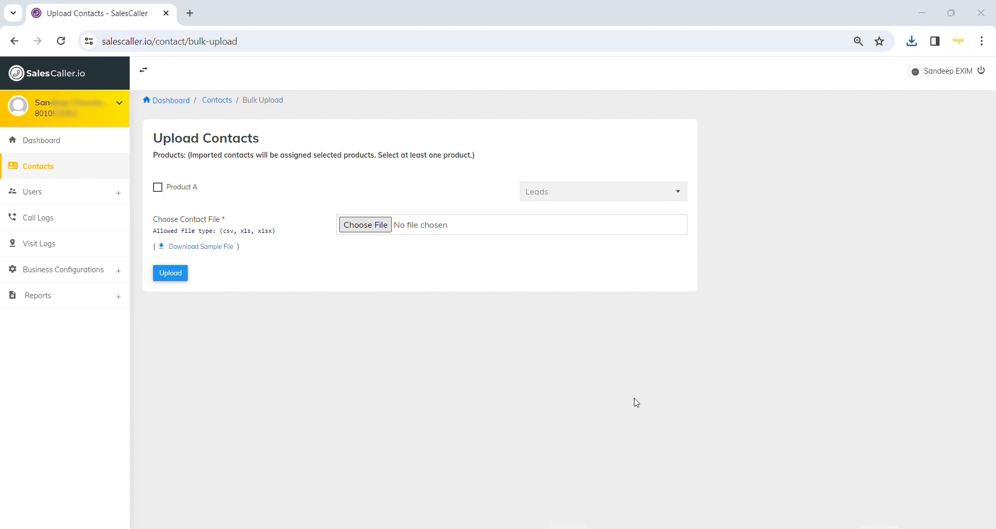
key(Escape)
click(70, 170)
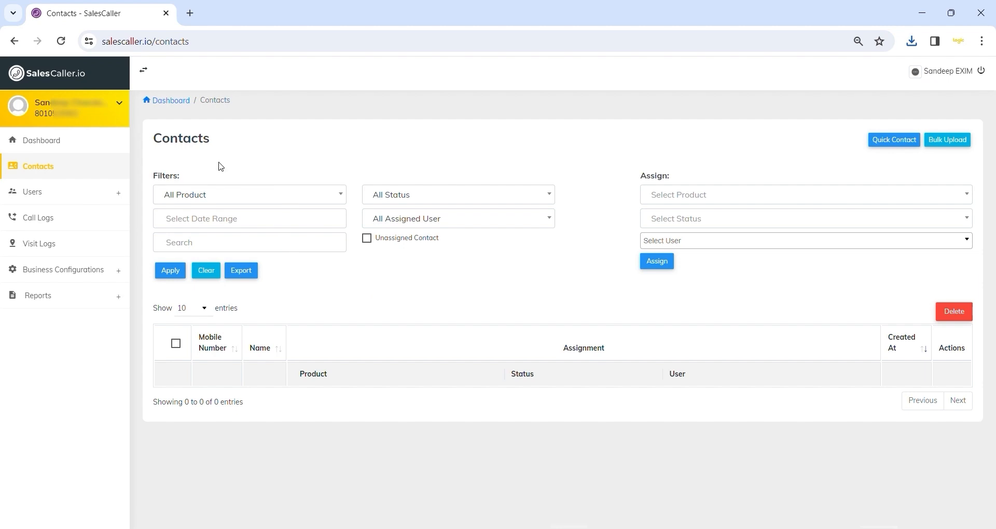
- Look through the contacts product and status filter options without changing them
click(254, 200)
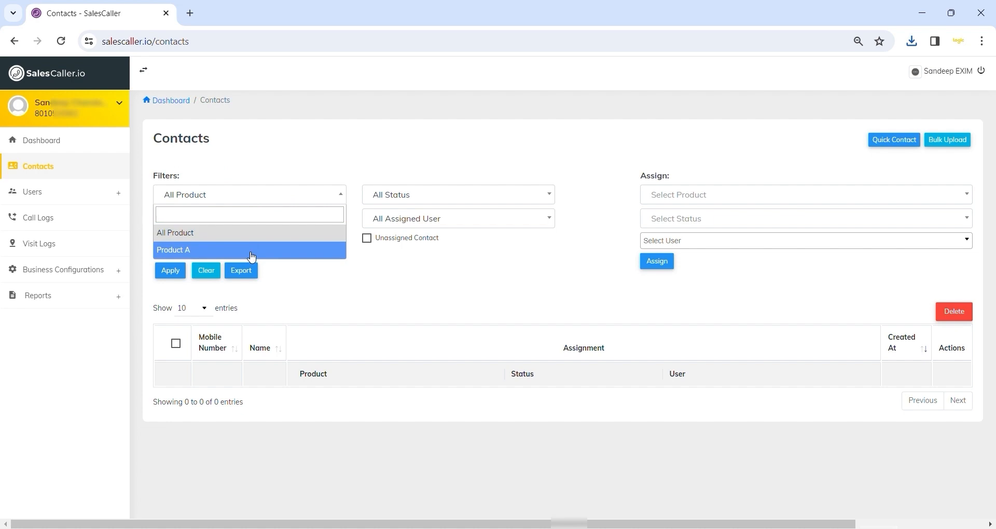
click(440, 201)
scroll(436, 252, down, 2)
click(570, 212)
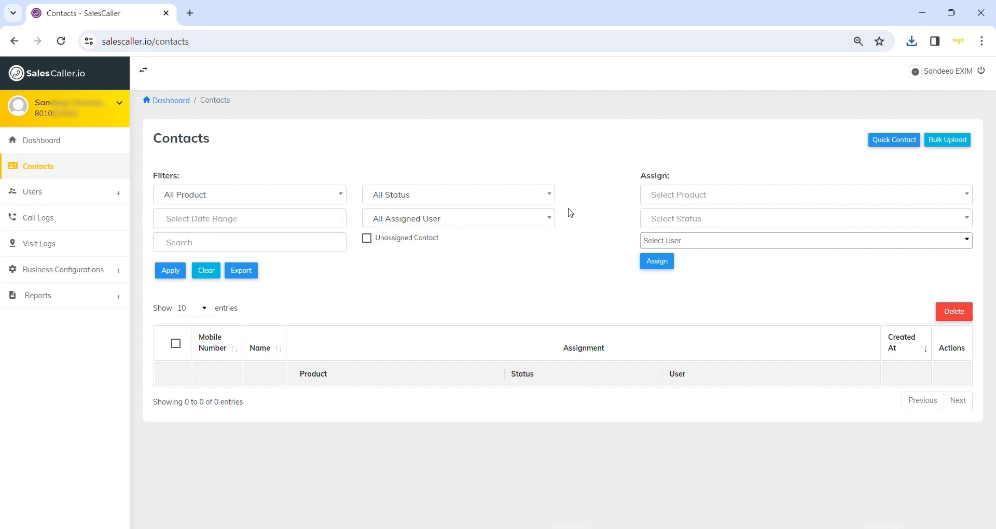
- Apply the 08/01/2024 - 18/01/2024 date range, glance at the user filter, and return to the Dashboard
click(342, 228)
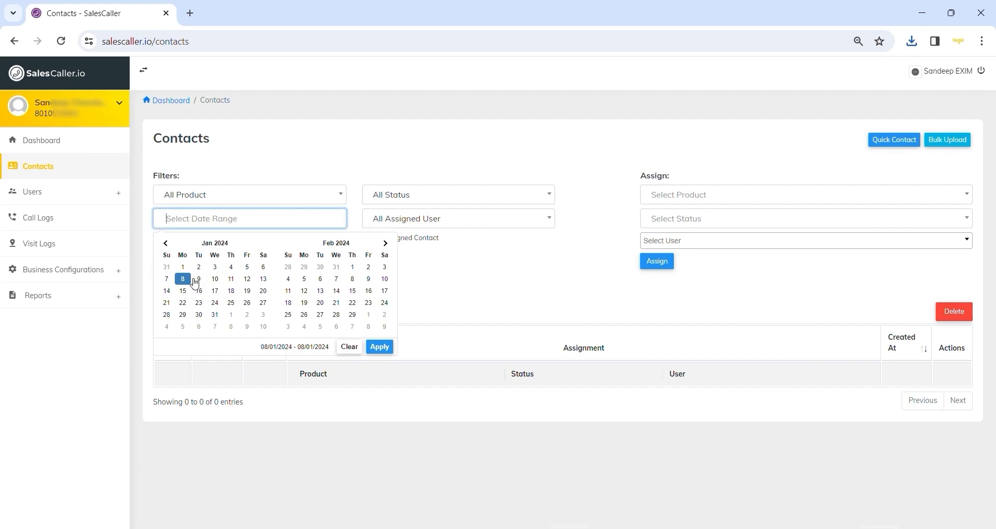
click(182, 280)
click(236, 292)
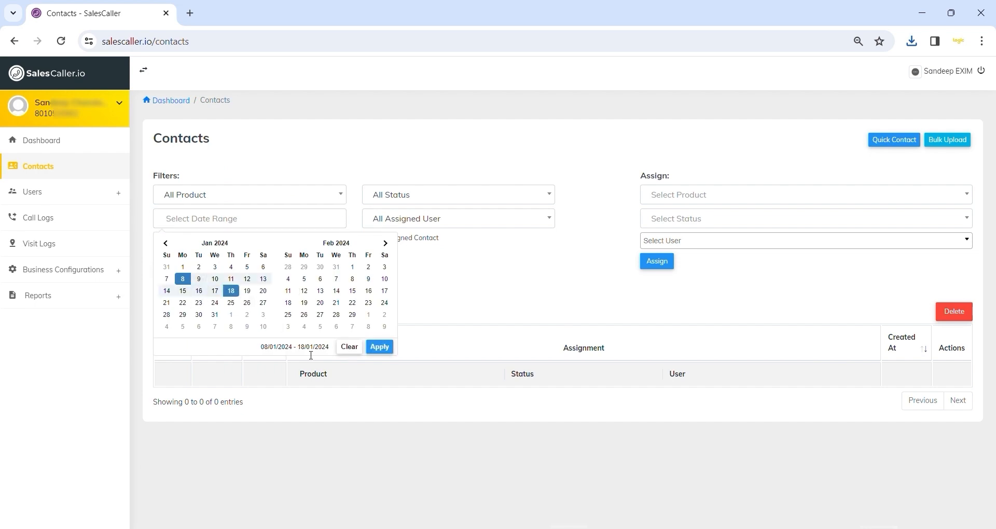
click(379, 347)
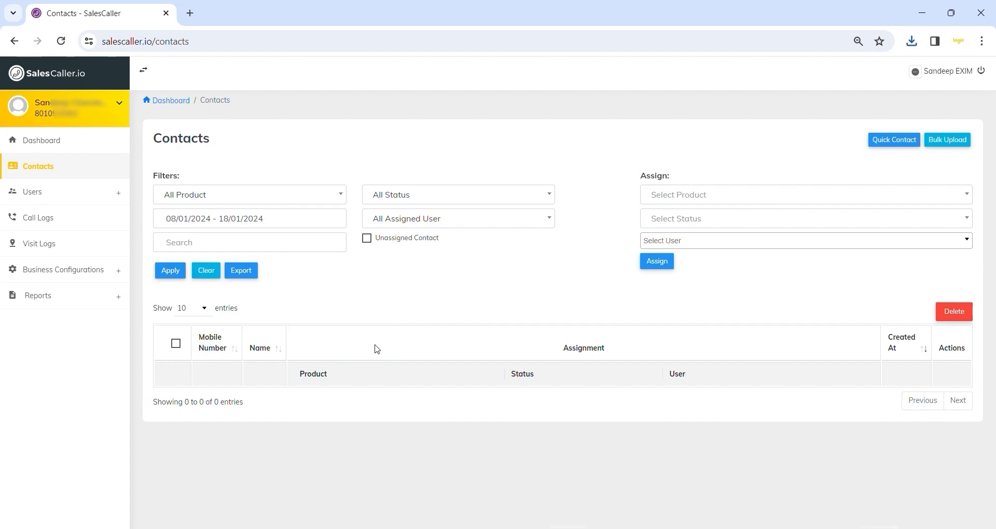
click(400, 220)
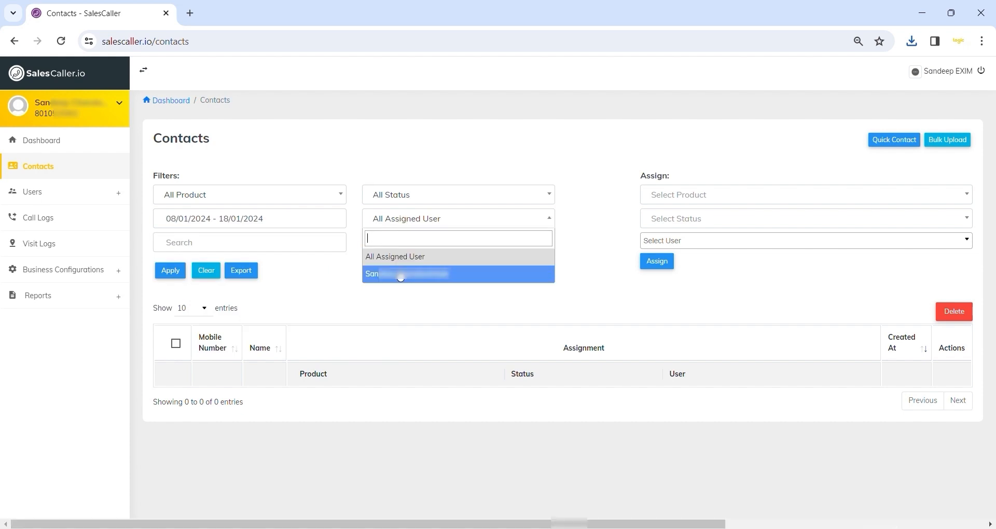
click(307, 251)
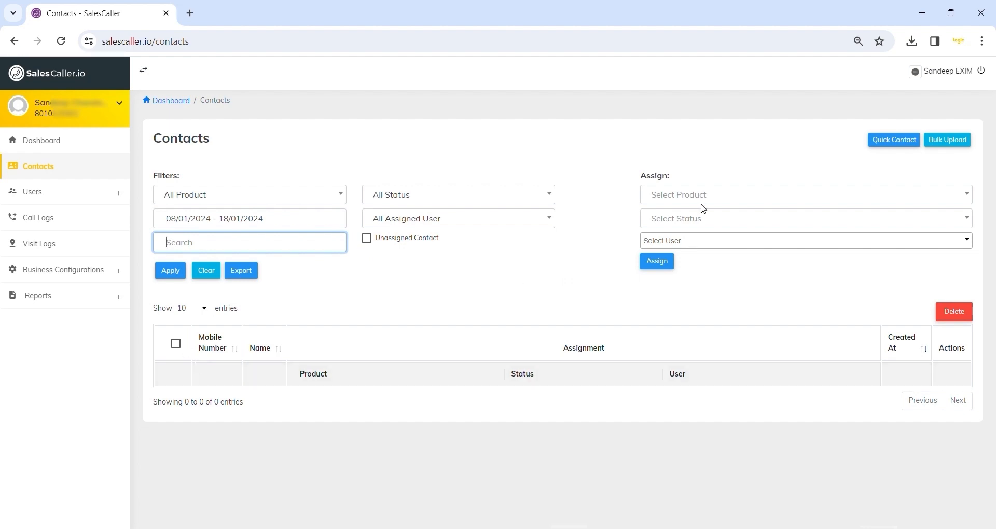
click(88, 196)
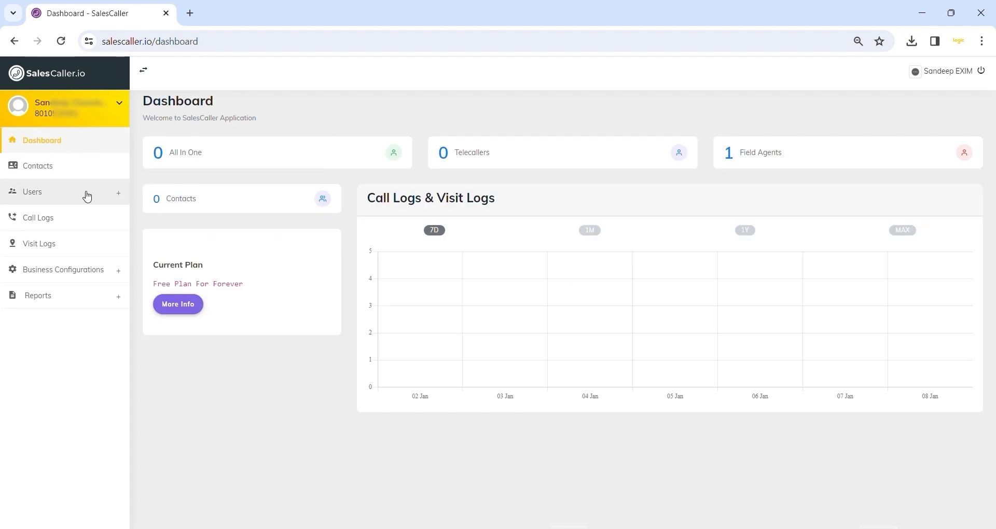
click(87, 196)
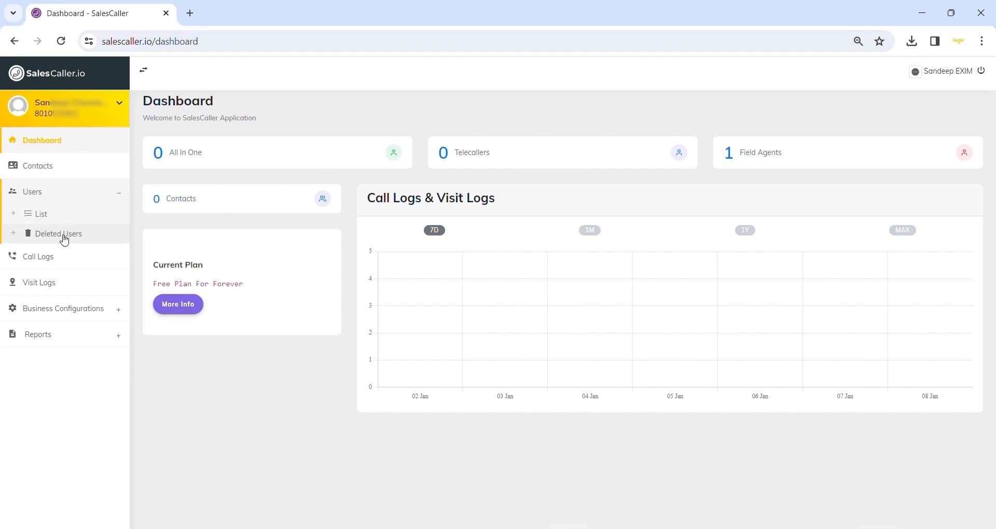
click(71, 218)
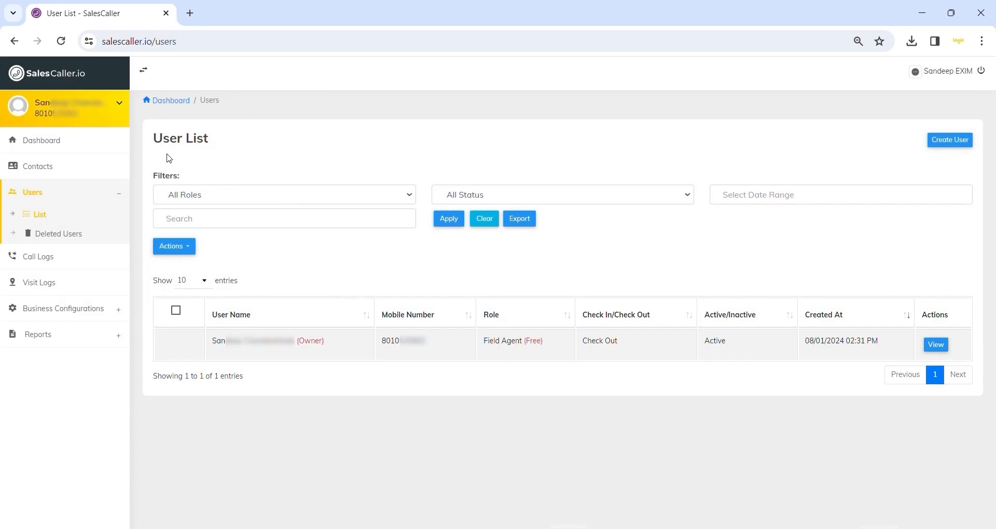
drag(157, 140, 225, 138)
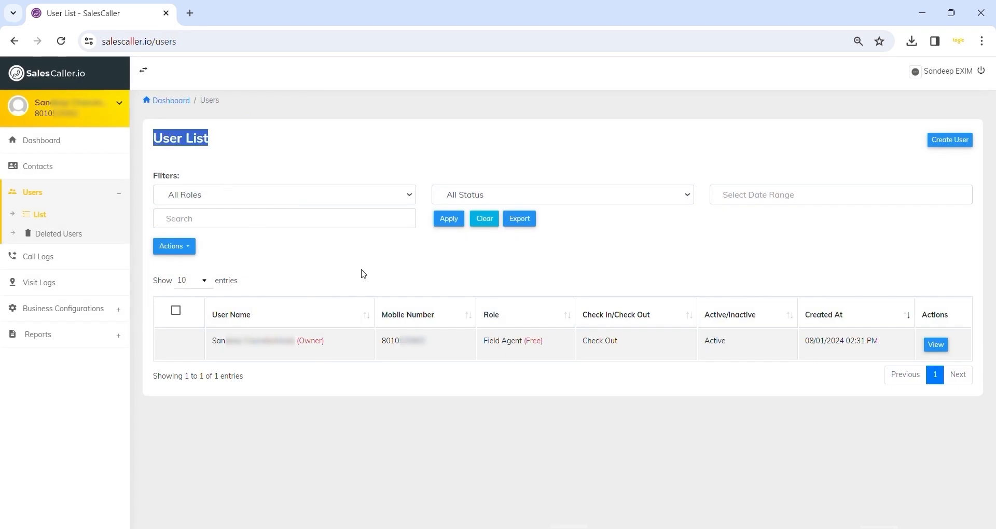
drag(212, 345, 493, 317)
click(943, 346)
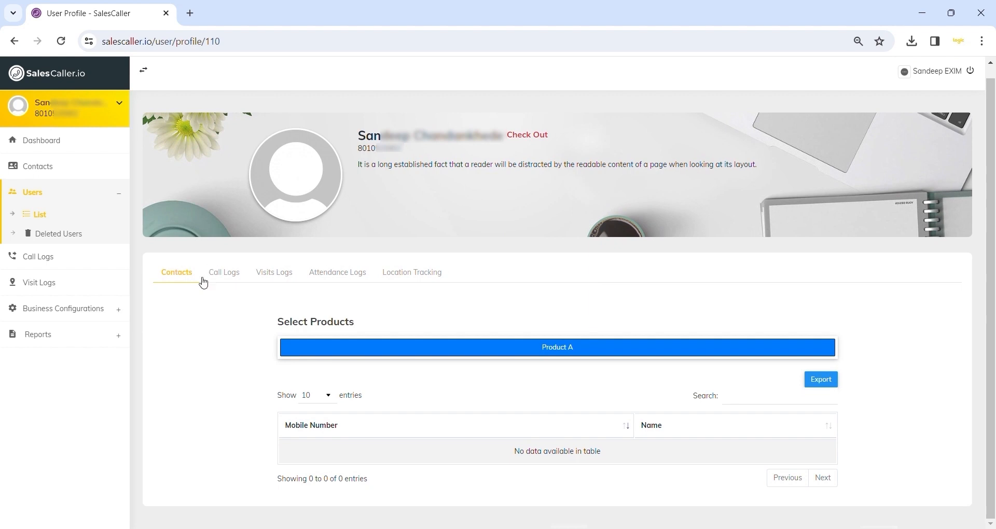
click(226, 280)
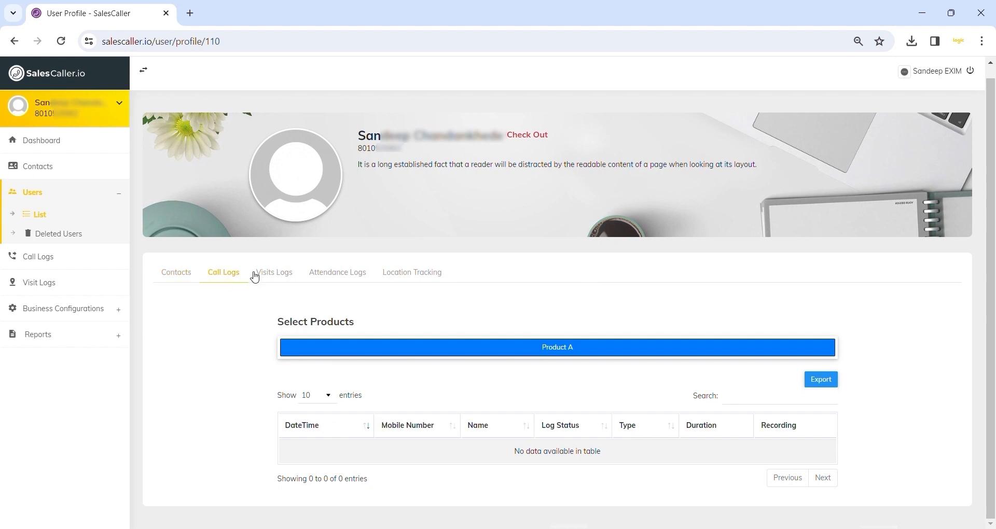
click(274, 278)
click(333, 278)
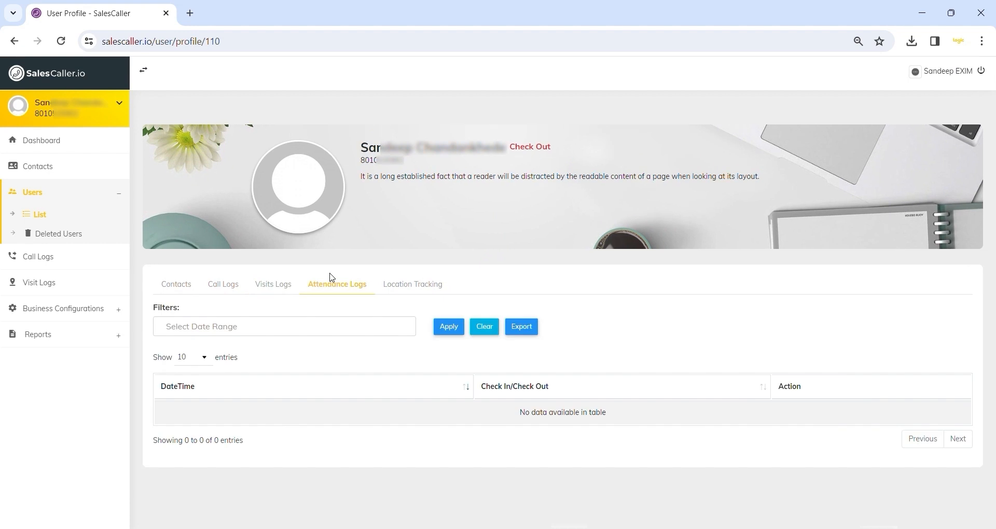
click(419, 285)
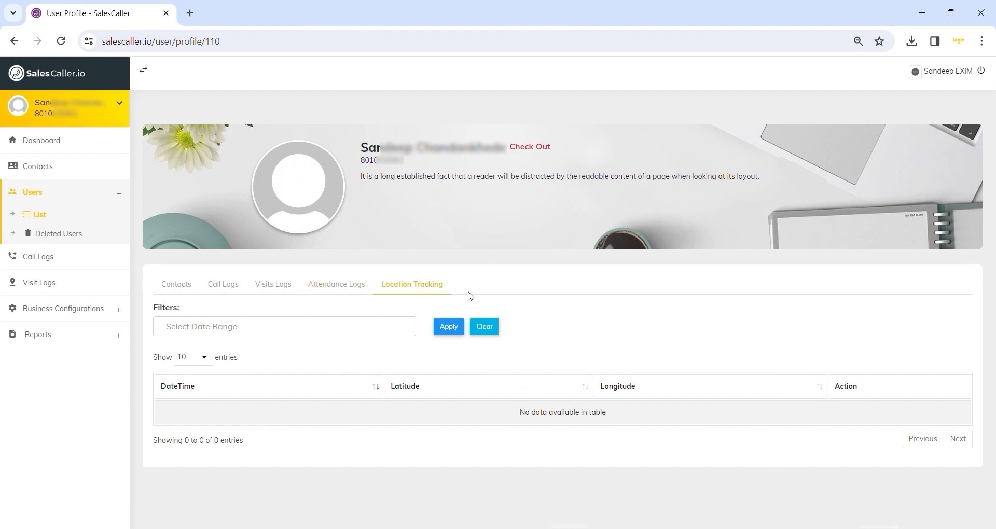
click(41, 214)
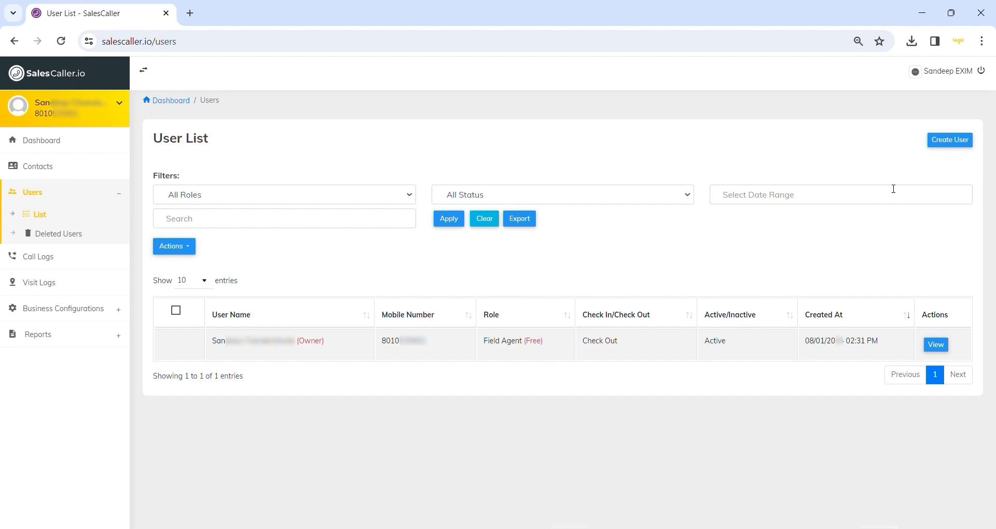
- Attempt Create User, note the no-active-plan message, and choose Buy Plan
click(943, 148)
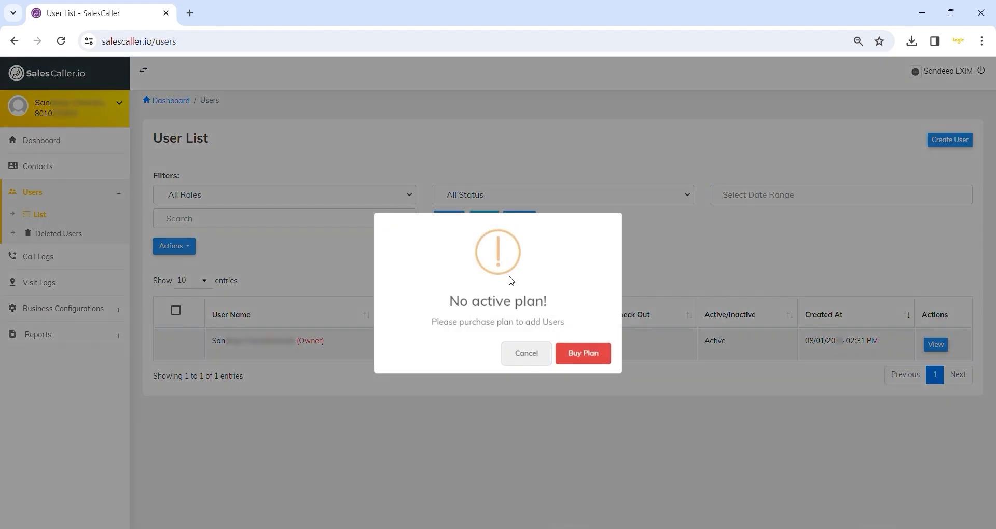
drag(449, 304, 546, 309)
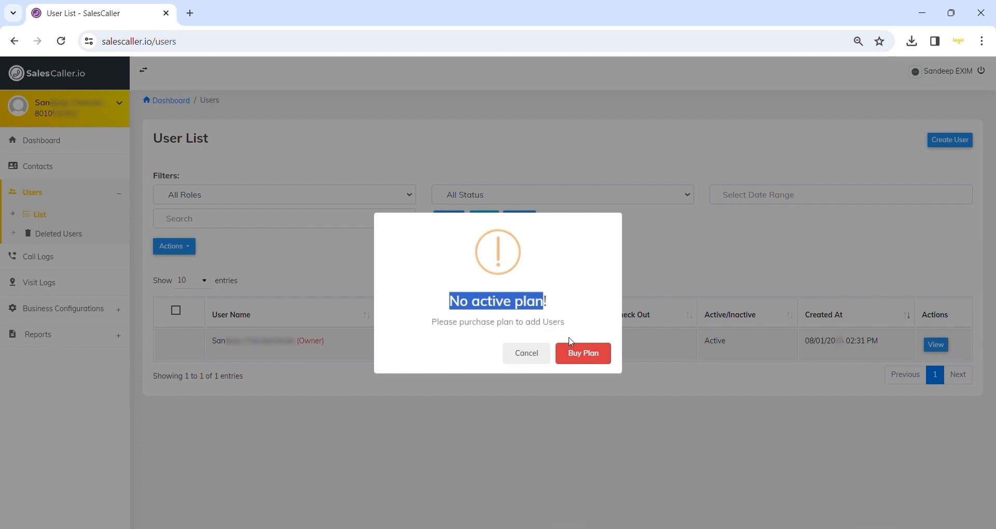
click(576, 355)
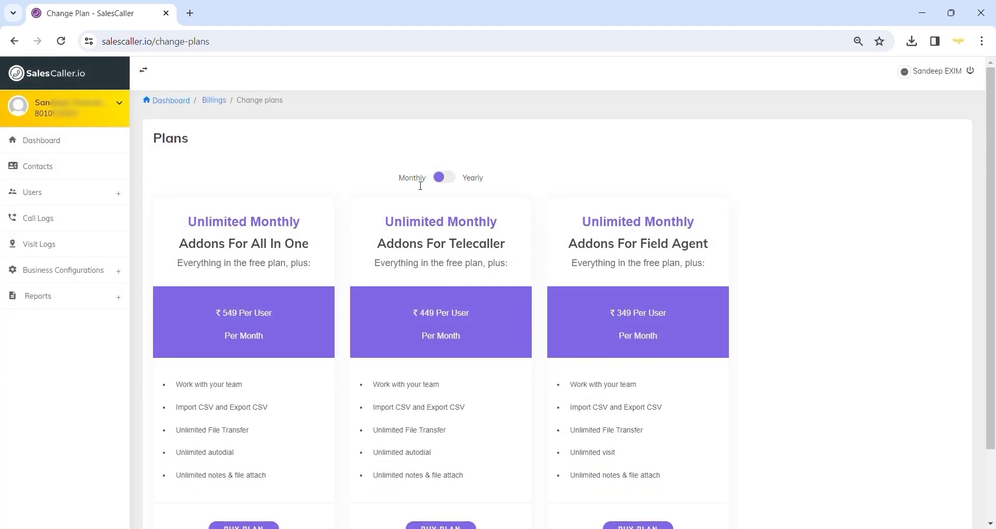
- Review yearly prices for the All In One, Telecaller and Field Agent plans, then open Users > List
click(456, 185)
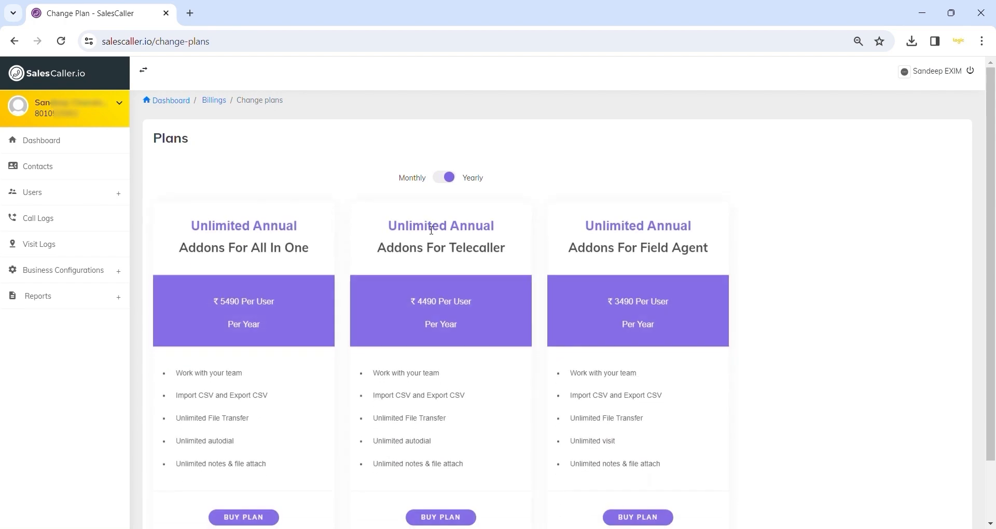
scroll(431, 230, down, 2)
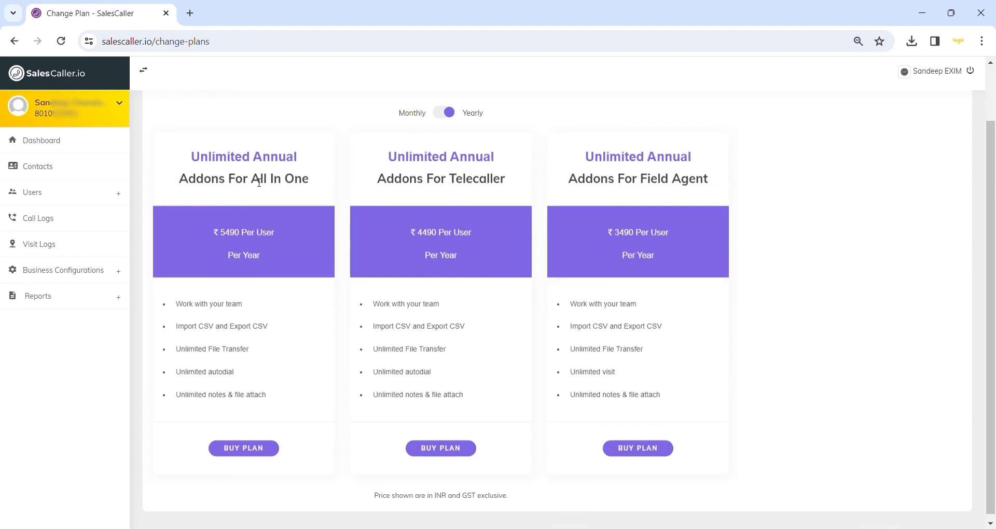
drag(251, 179, 310, 184)
drag(449, 183, 509, 187)
drag(672, 181, 729, 180)
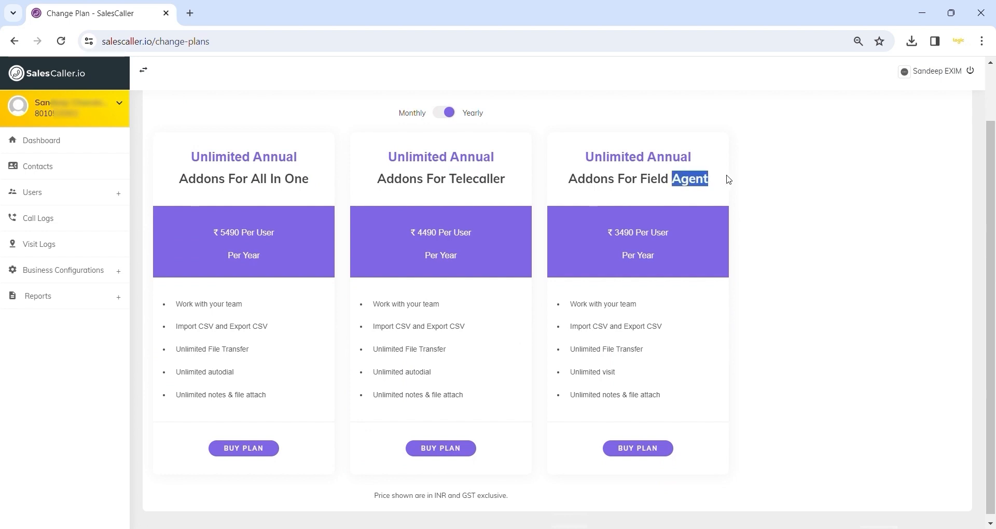
click(60, 192)
click(57, 214)
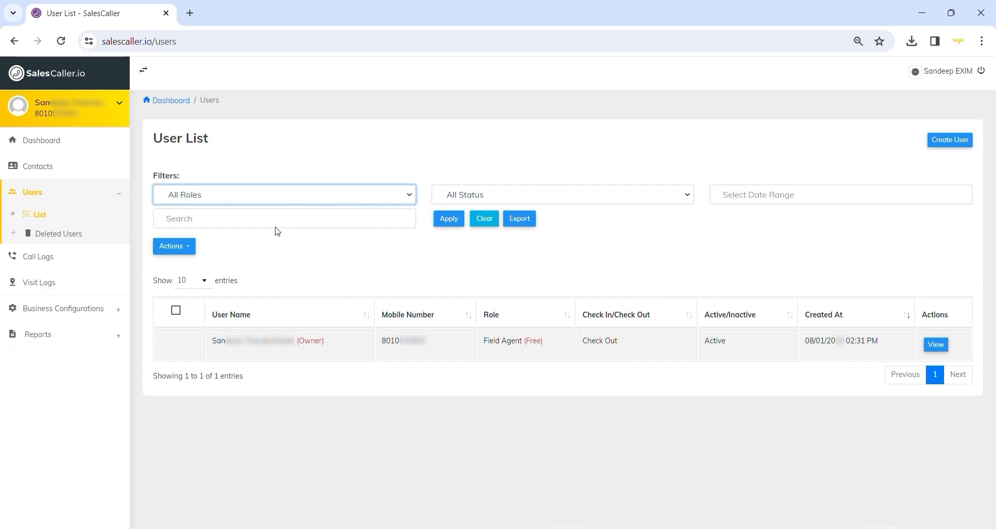
- Check the user list's All Status, date range and search filters, then go to the Dashboard
click(578, 199)
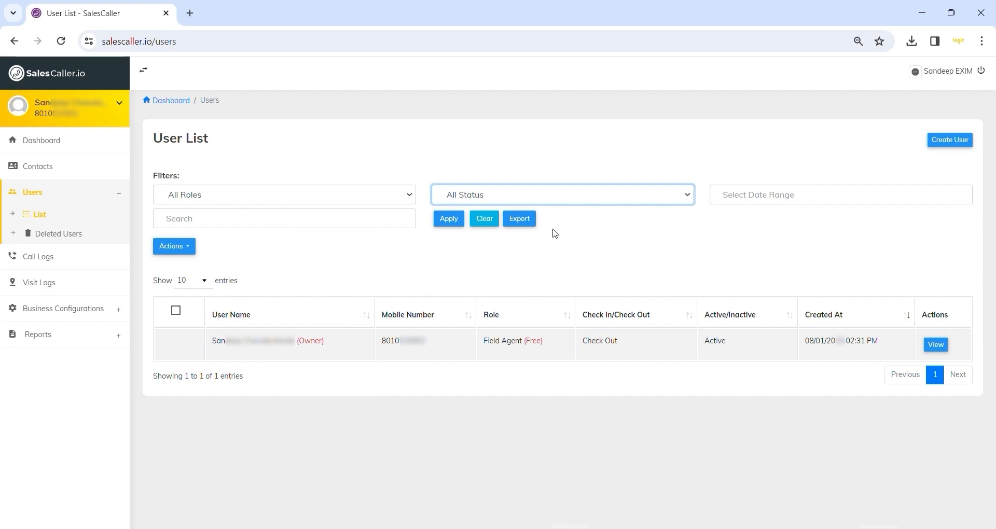
click(808, 199)
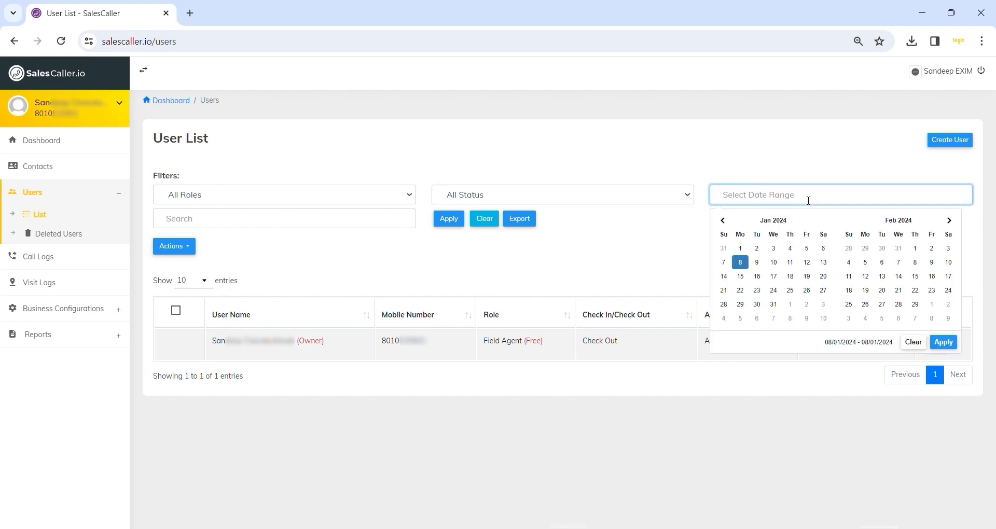
click(370, 221)
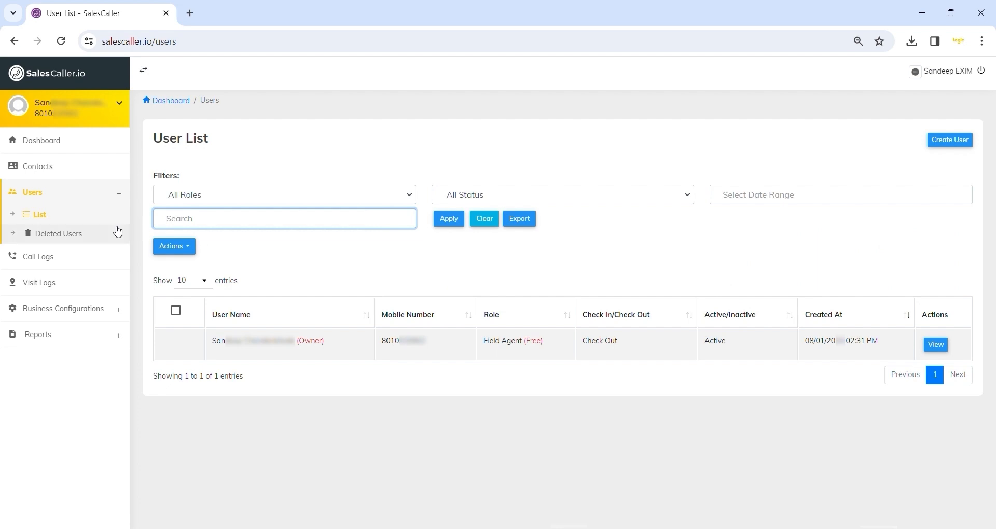
click(101, 235)
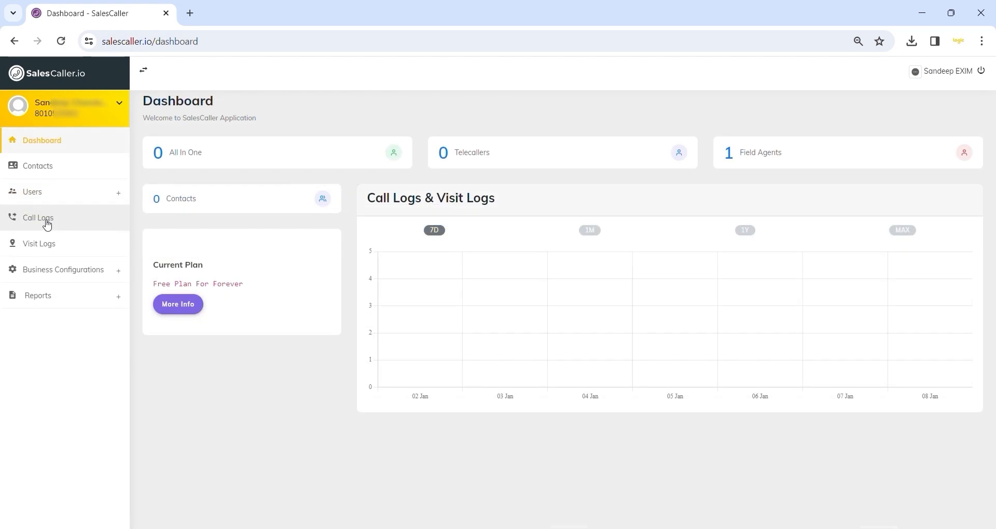
click(48, 224)
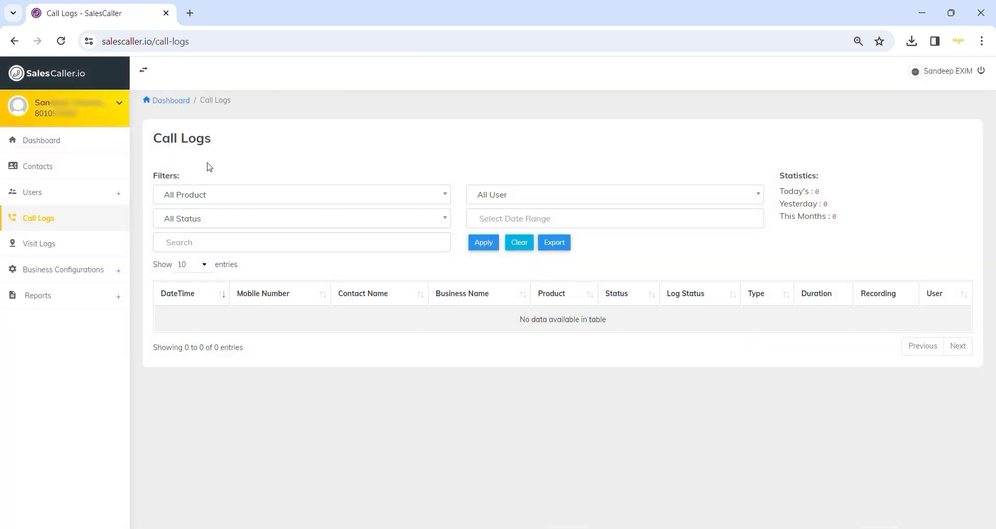
drag(155, 139, 222, 138)
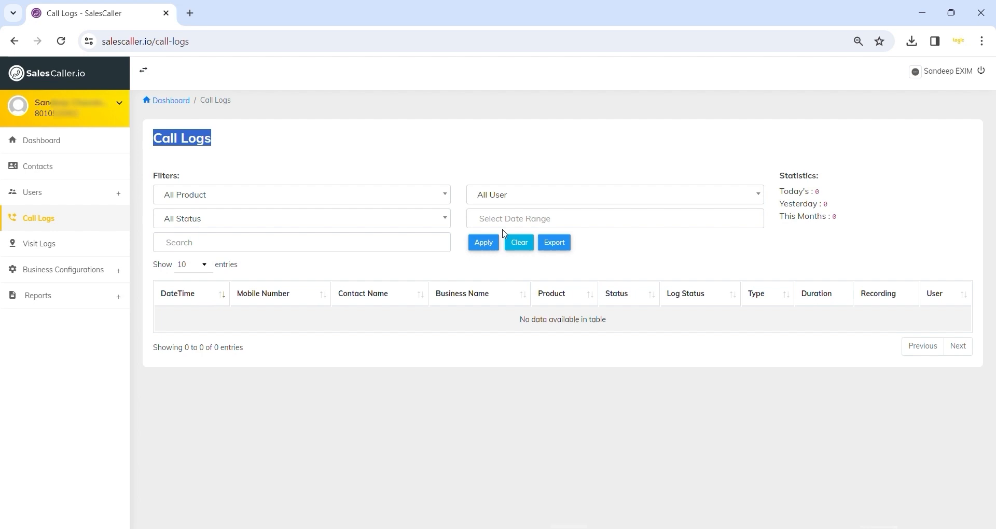
click(369, 197)
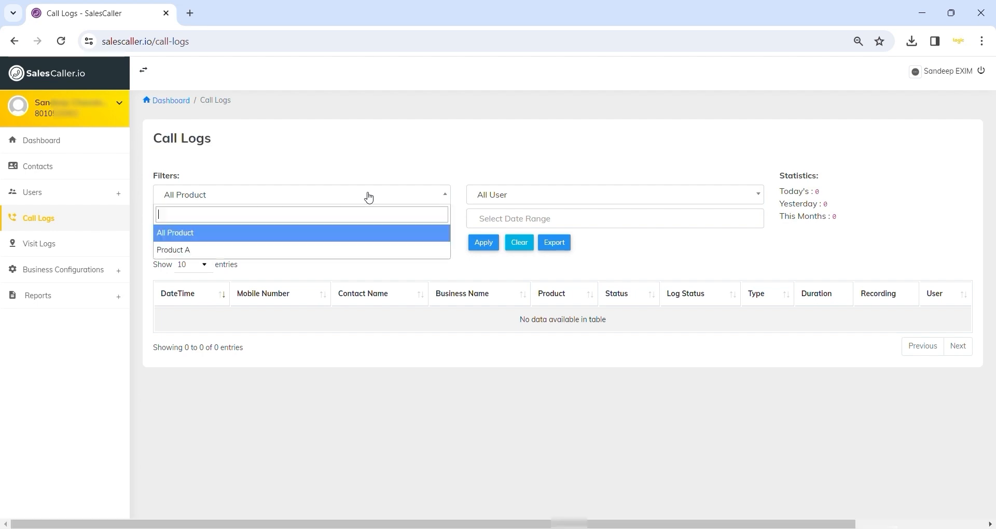
click(575, 198)
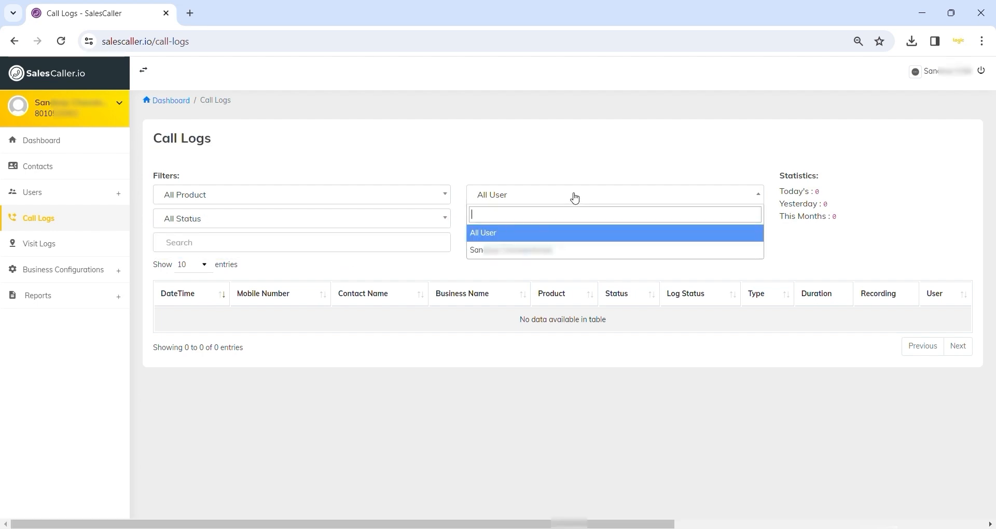
click(370, 223)
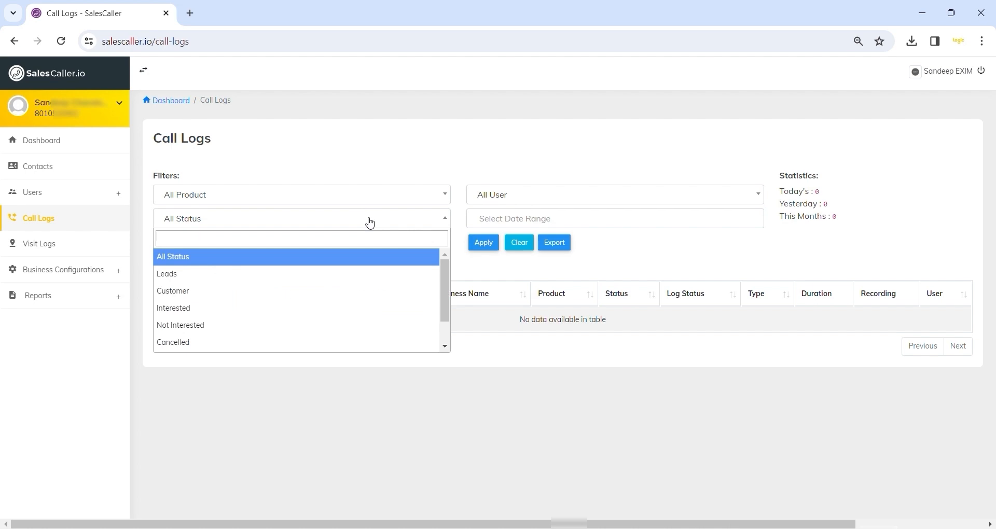
scroll(347, 282, down, 1)
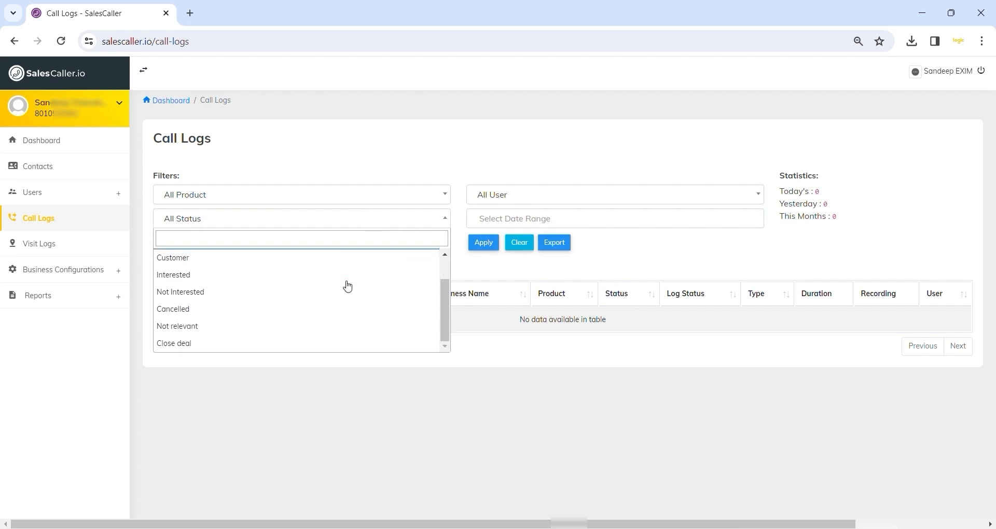
click(533, 226)
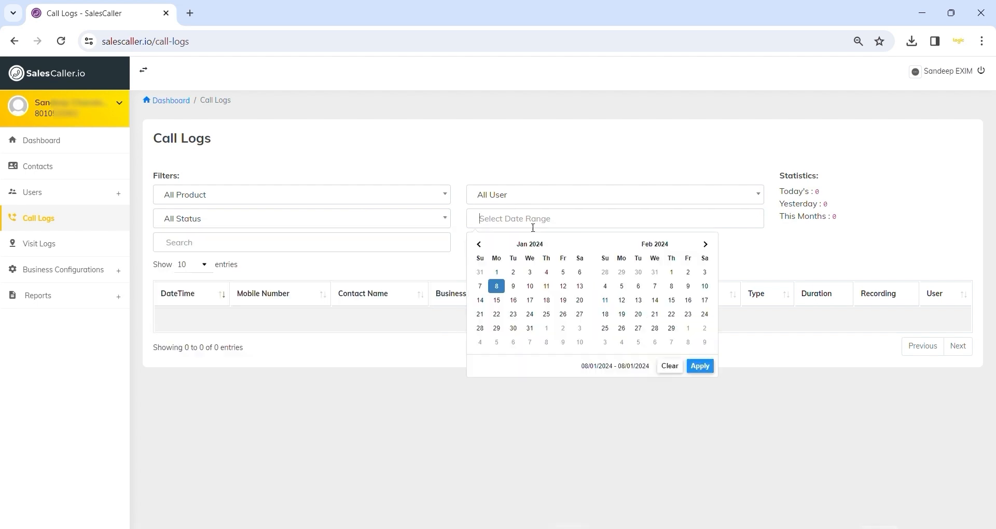
click(423, 260)
click(413, 248)
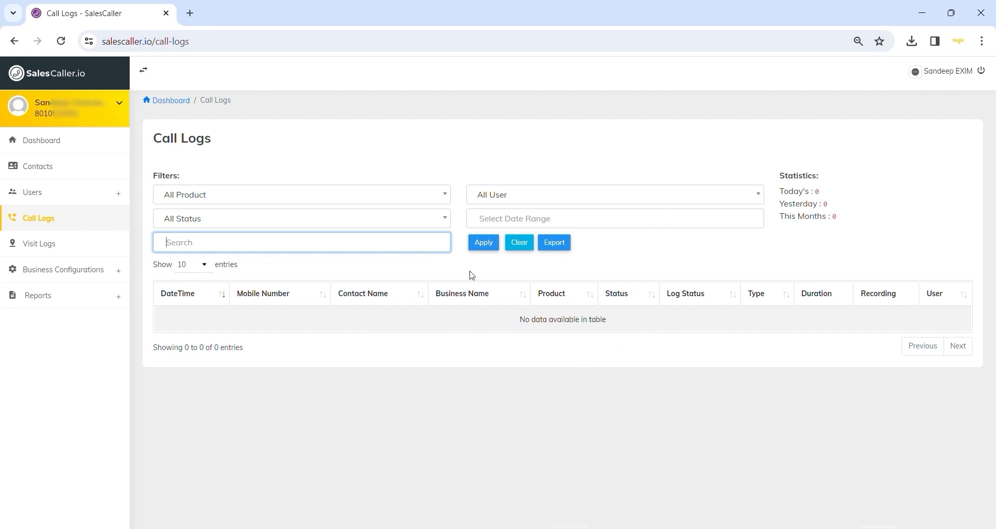
click(890, 197)
drag(781, 177, 844, 223)
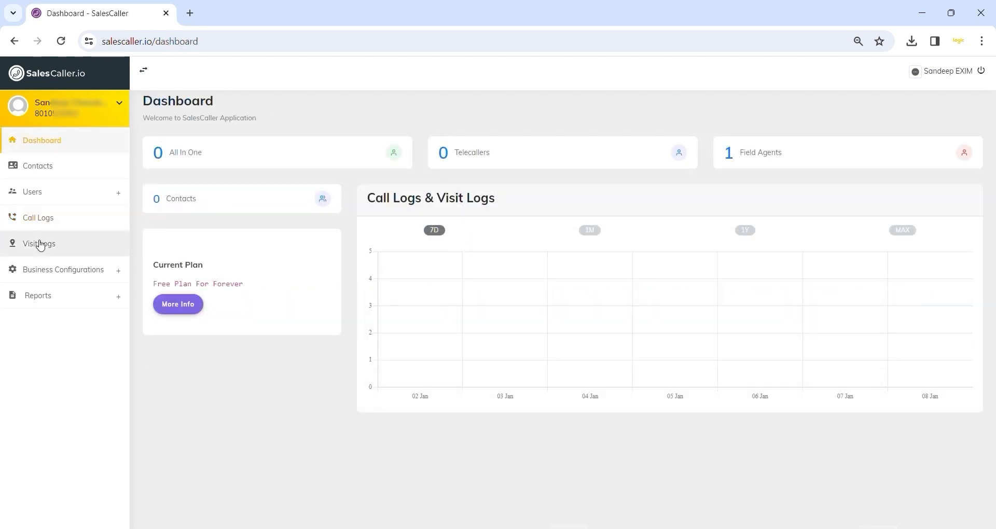
- Open Visit Logs, check the product, visit type, user and date filters without applying, then return to Dashboard
click(41, 244)
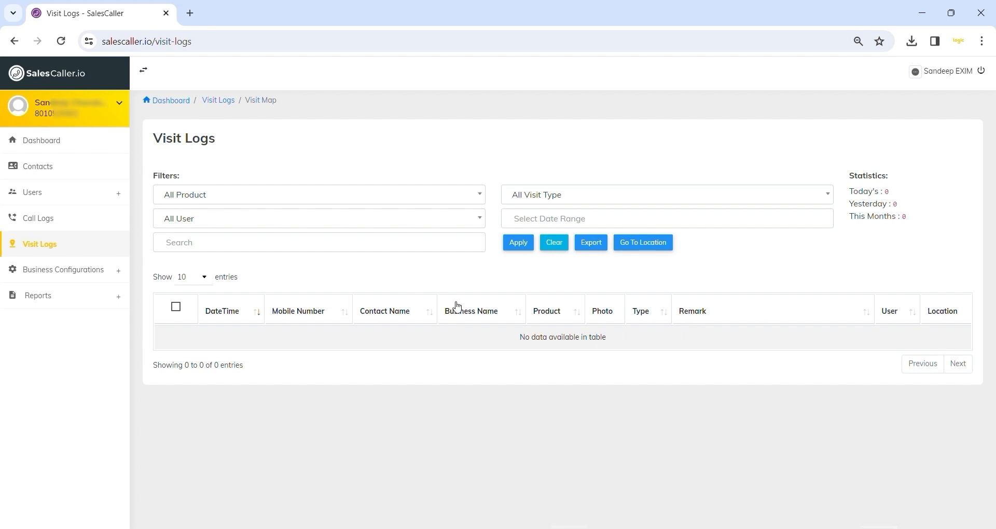
click(369, 202)
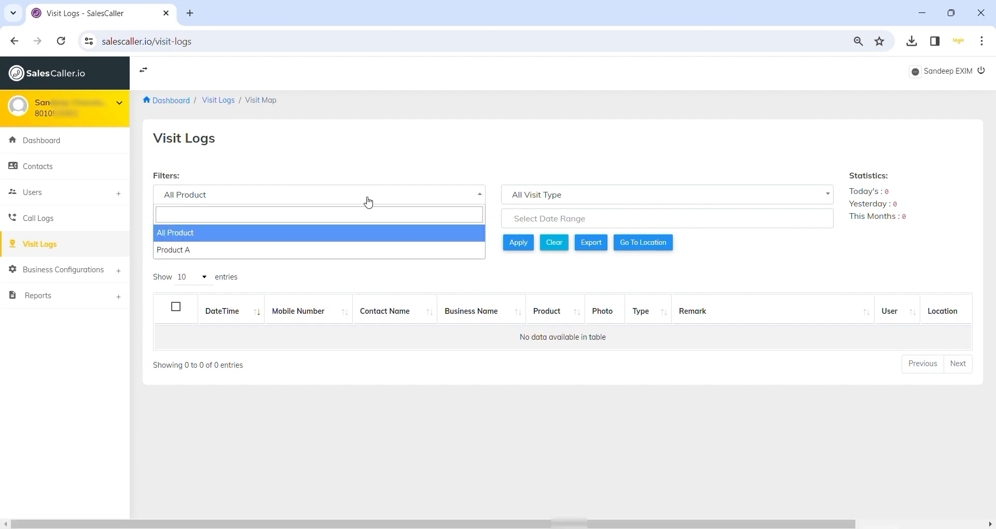
click(534, 195)
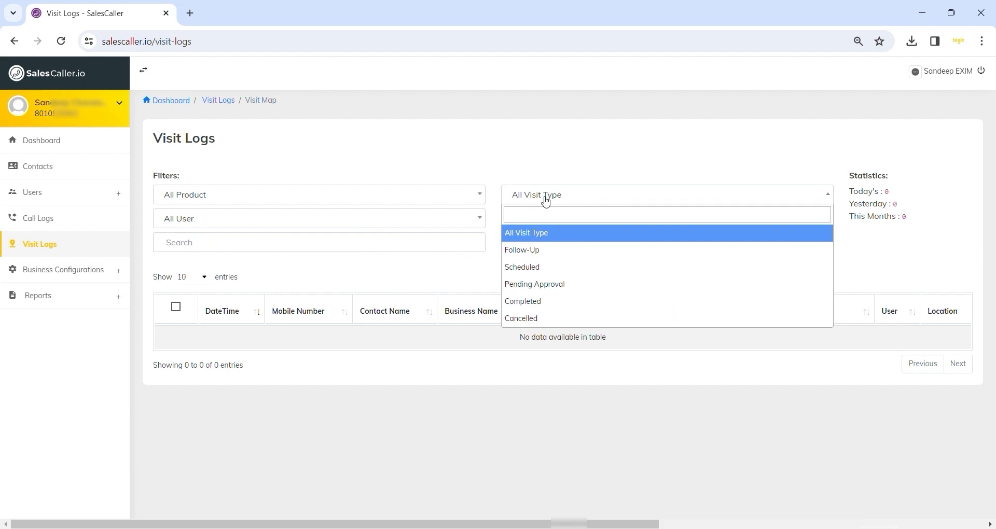
click(457, 218)
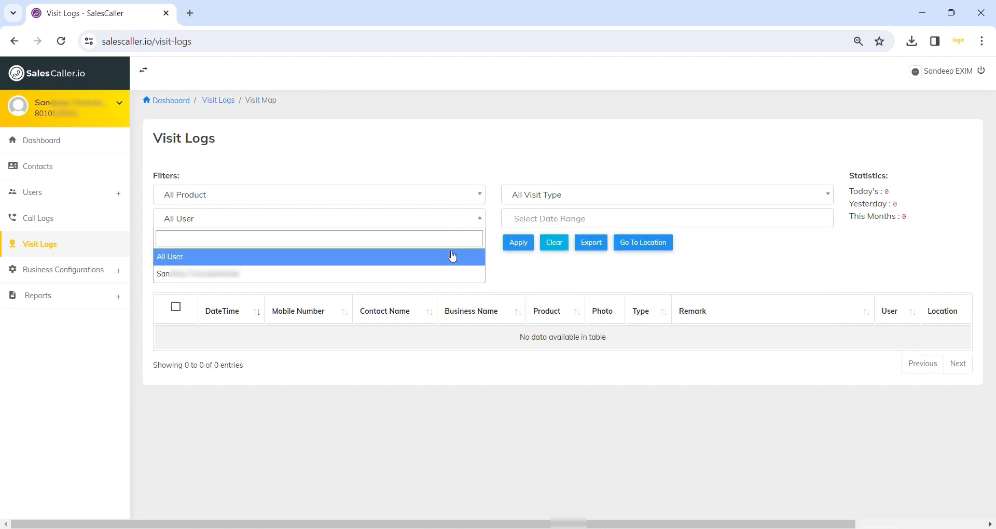
click(519, 218)
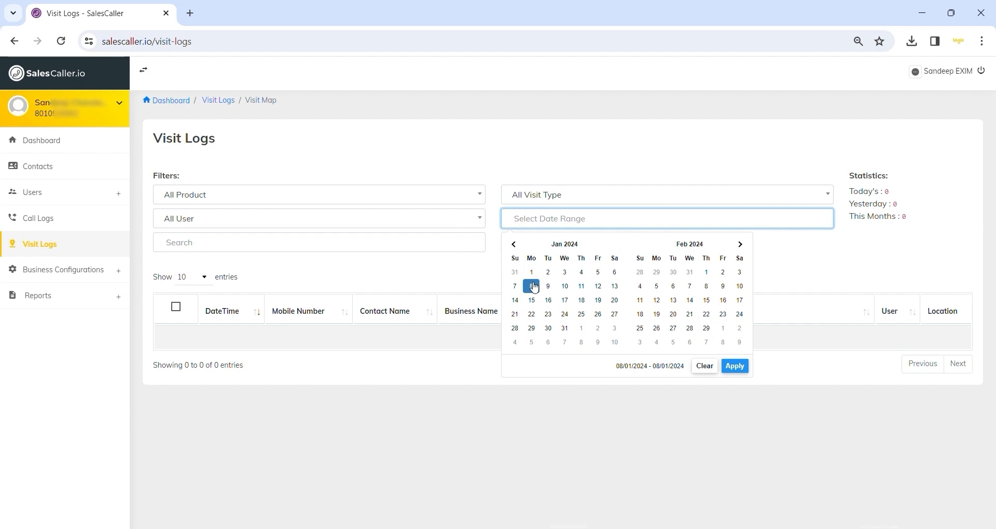
click(468, 290)
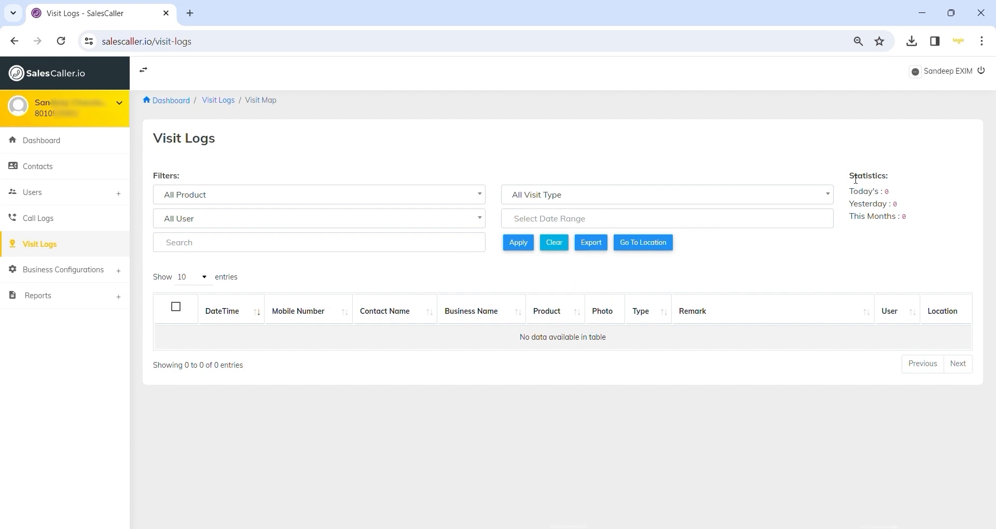
drag(856, 179, 909, 218)
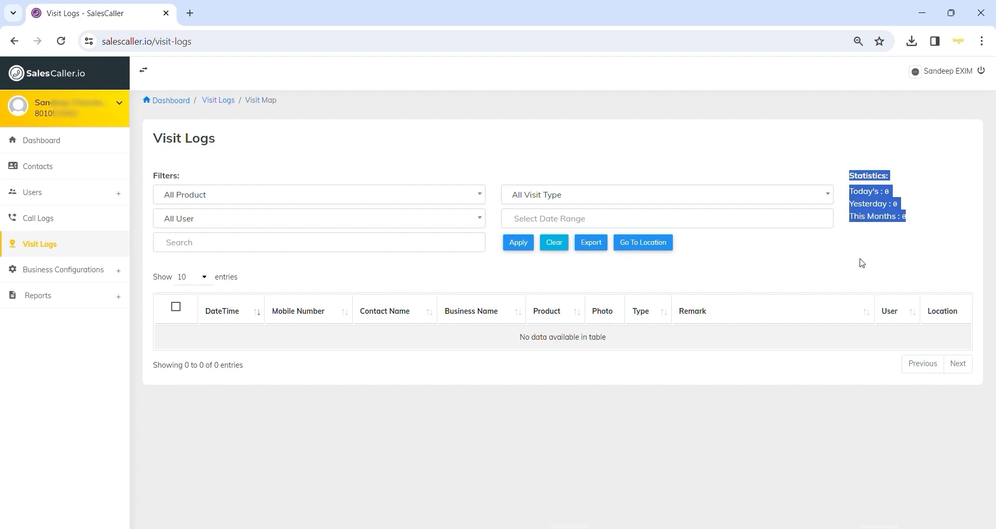
click(76, 270)
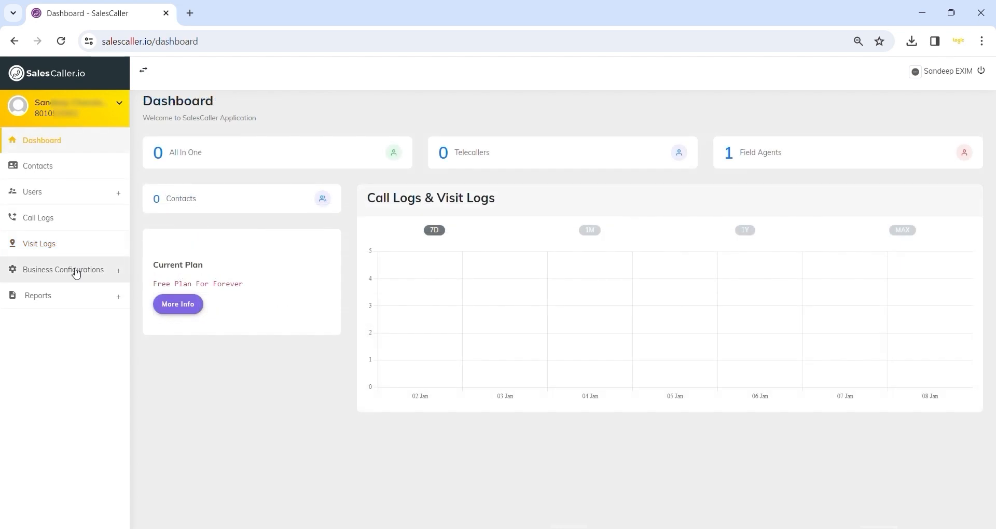
- Open the Product List under Business Configurations
click(76, 275)
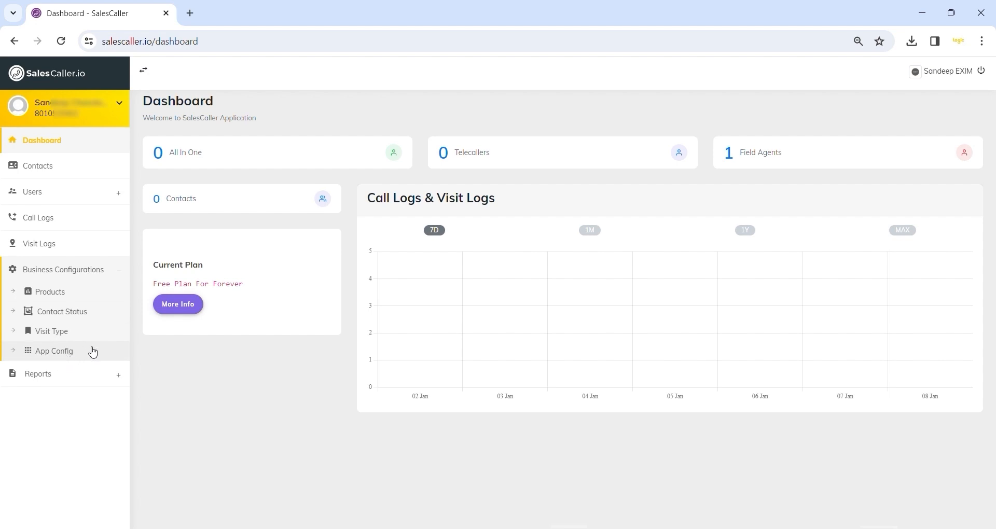
click(60, 295)
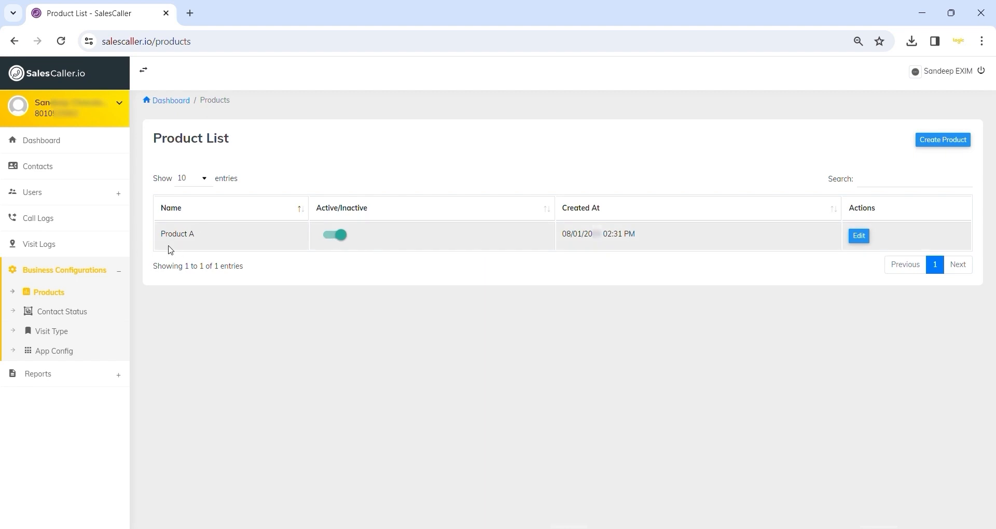
triple_click(169, 241)
- Rename Product A to 'Salescaller' and submit the change
click(859, 236)
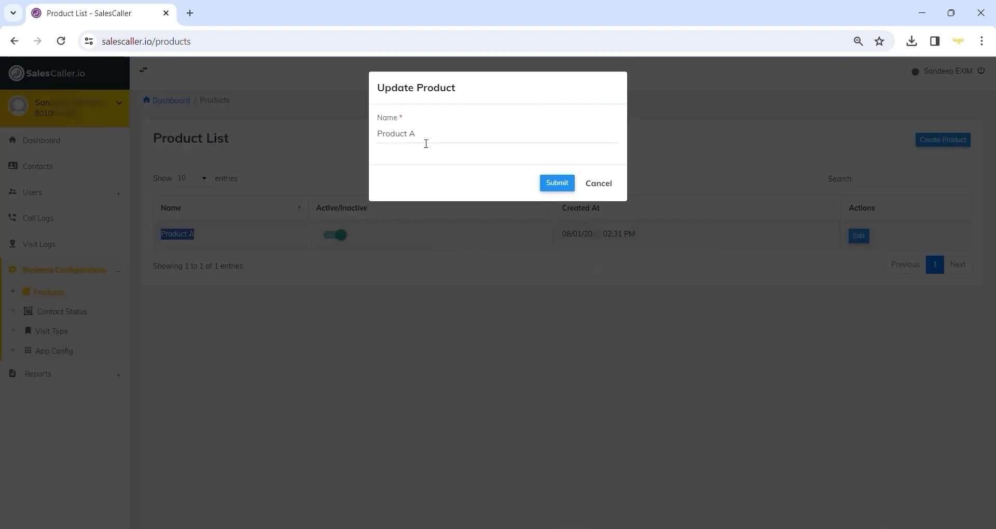
drag(425, 139, 374, 139)
text(Salescaller)
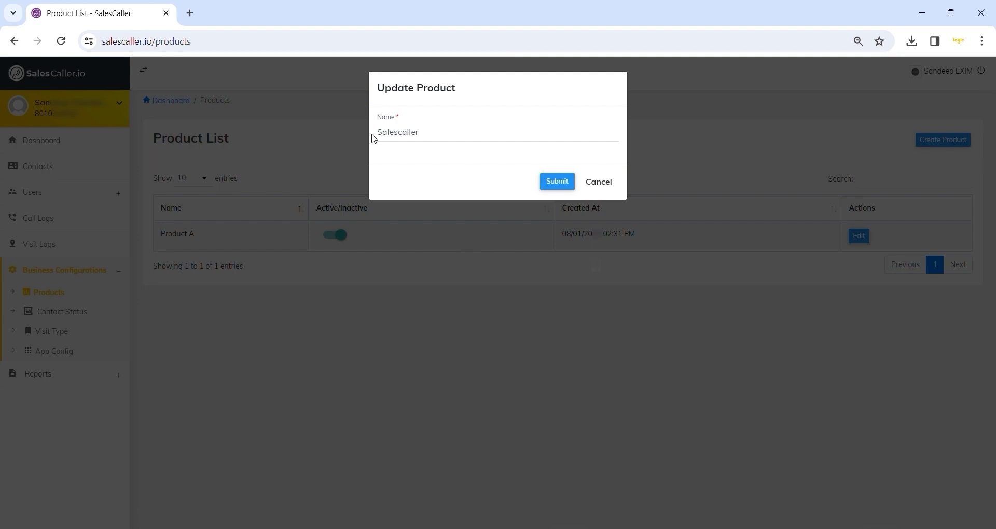
click(558, 182)
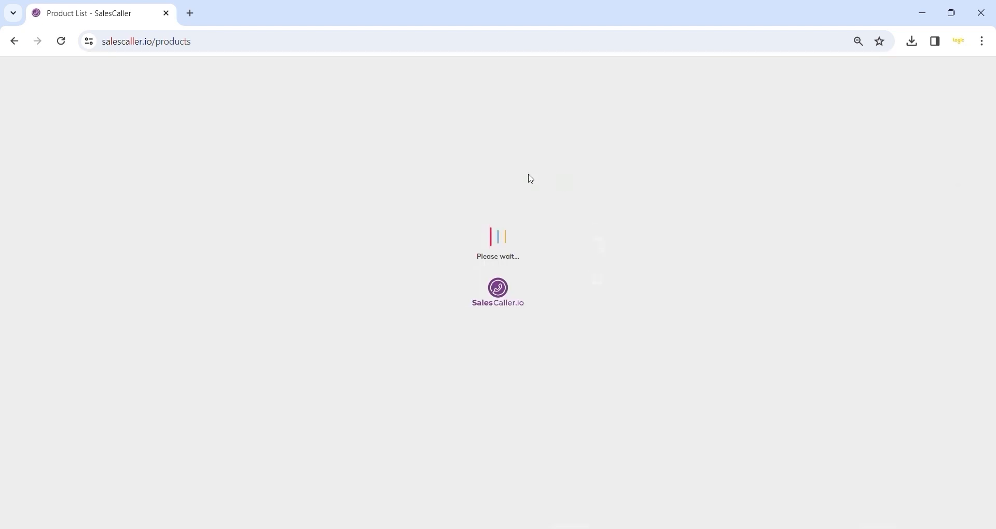
drag(205, 282, 164, 295)
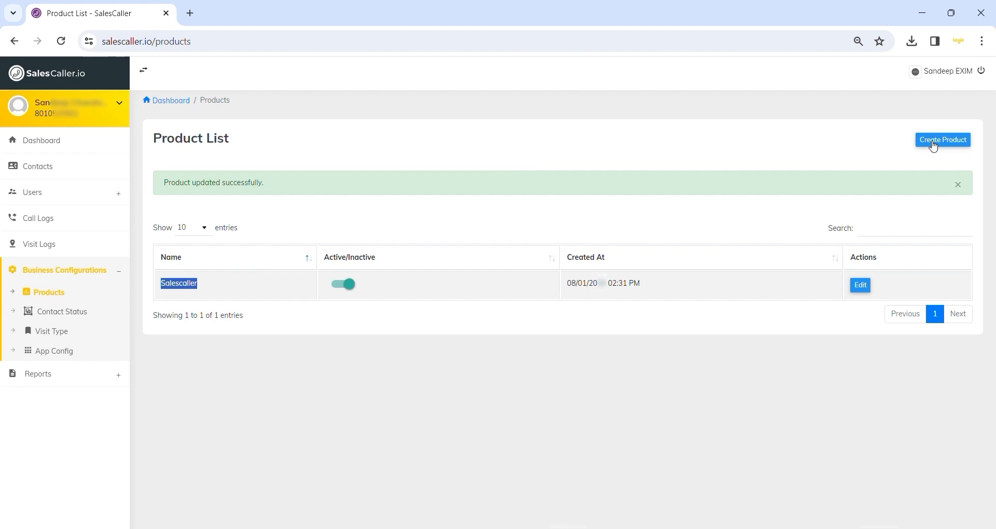
- Create a new product named XYZ
click(933, 147)
click(438, 136)
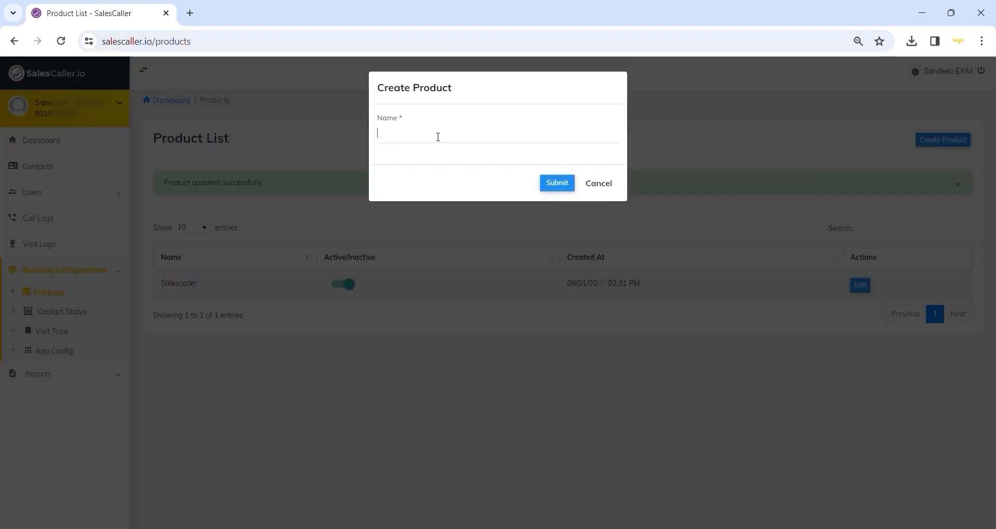
text(XY)
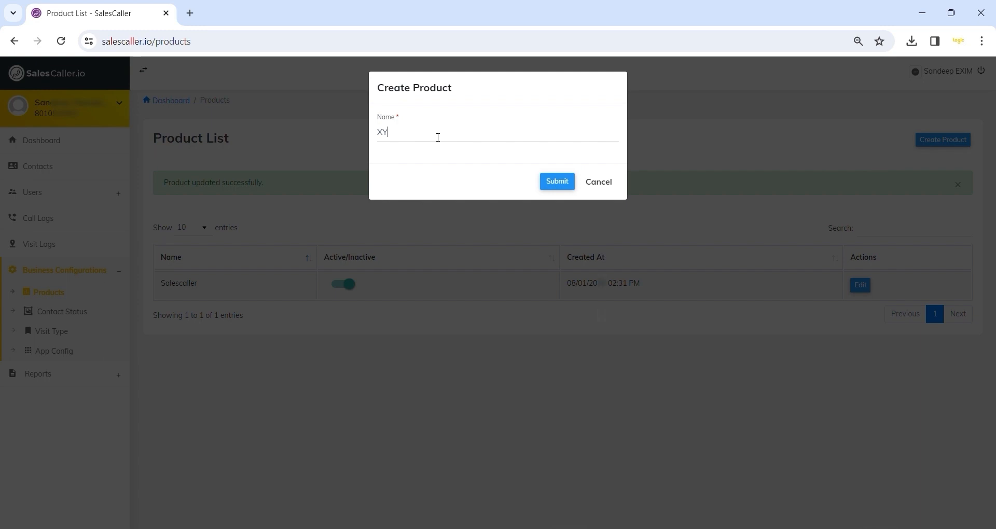
click(568, 184)
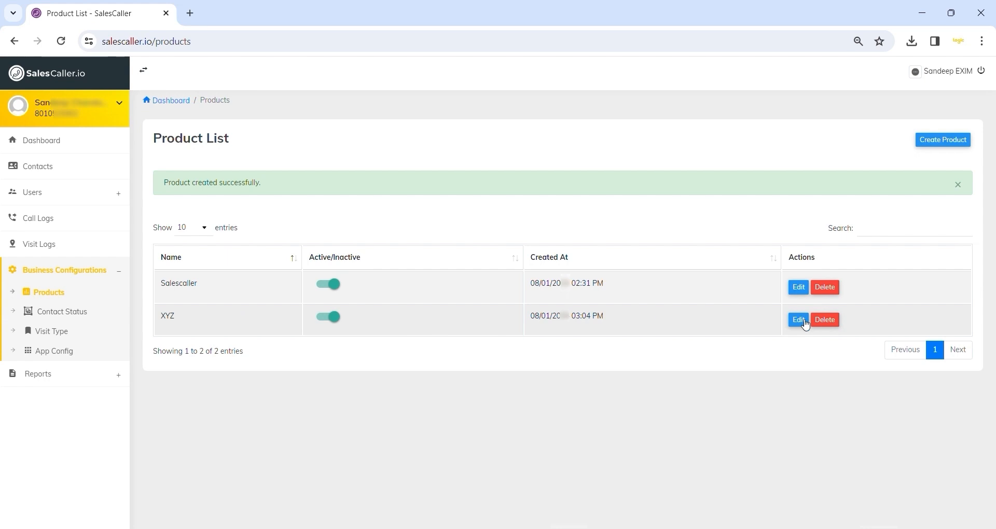
- Open the Edit and Delete dialogs for XYZ and cancel both without changing it
click(799, 320)
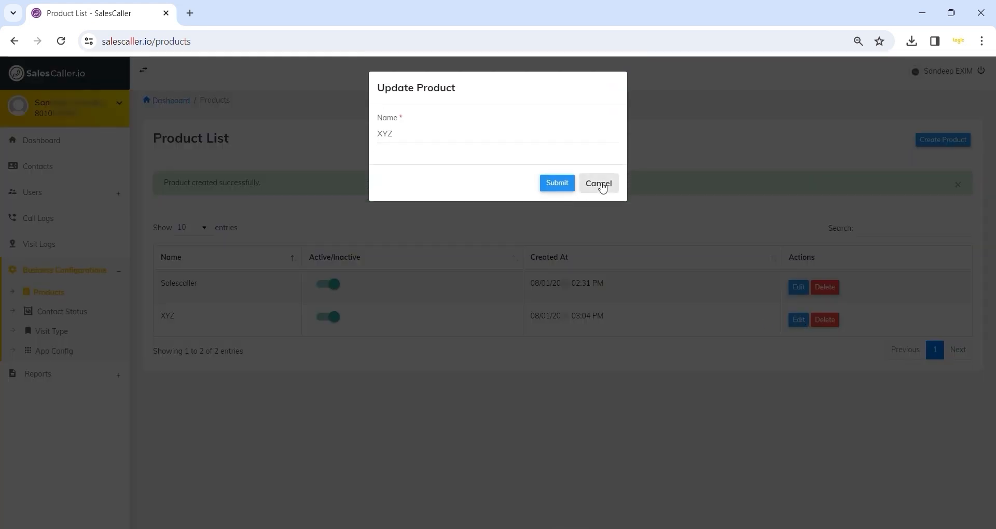
click(602, 188)
click(824, 319)
click(563, 172)
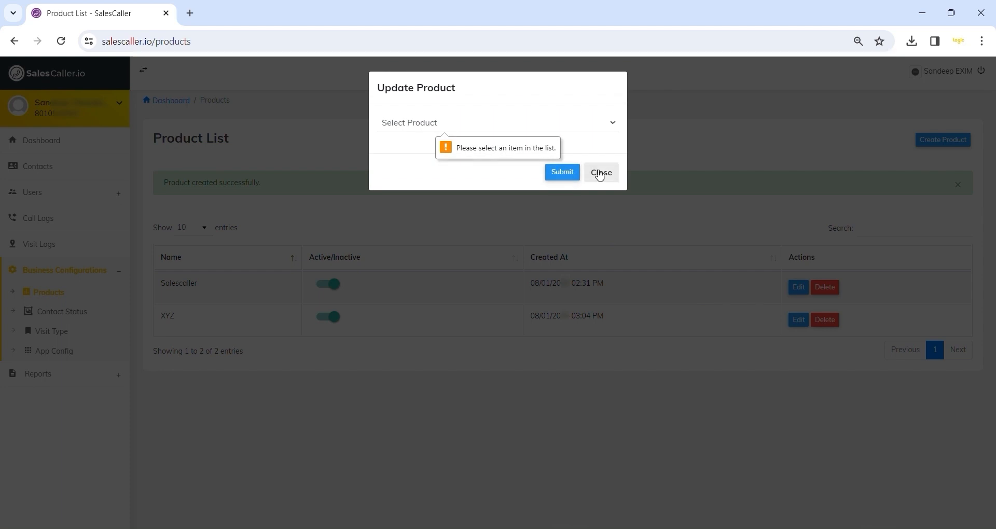
click(600, 174)
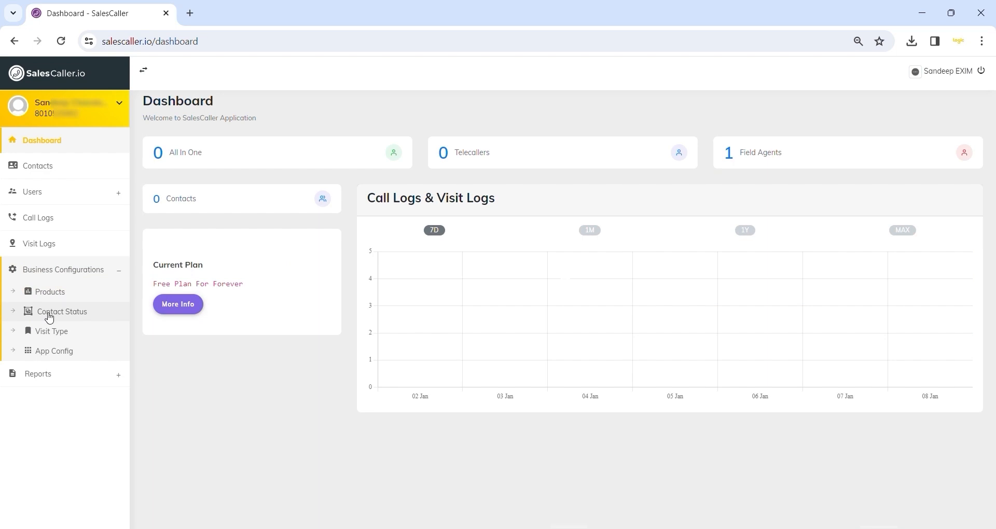
- Rename the Cancelled contact status to 'Meeting Cancelled' and check it in the 7-status list
click(49, 316)
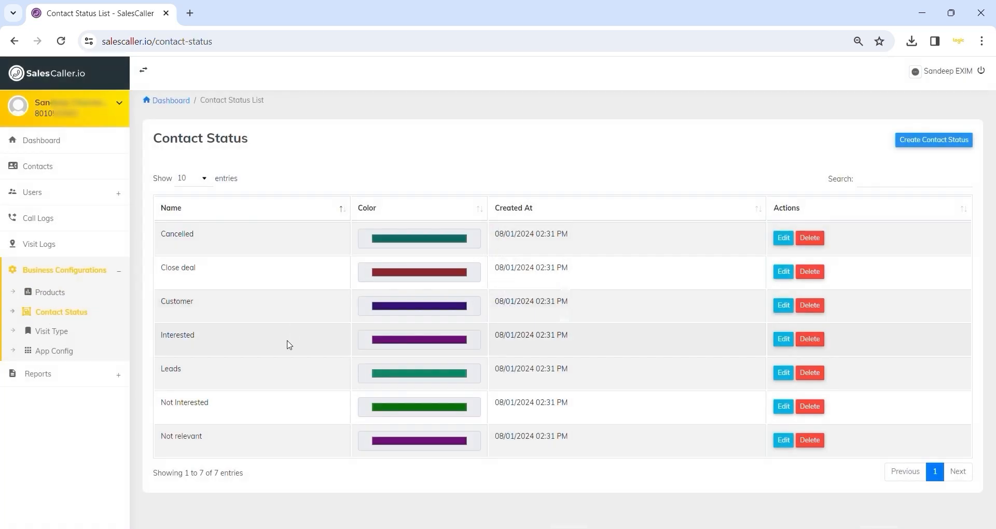
drag(154, 141, 257, 160)
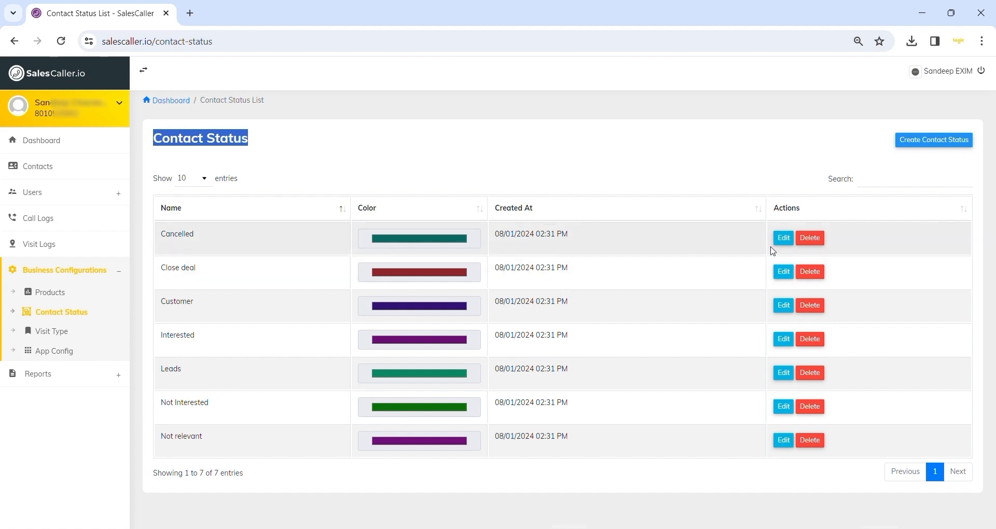
click(784, 241)
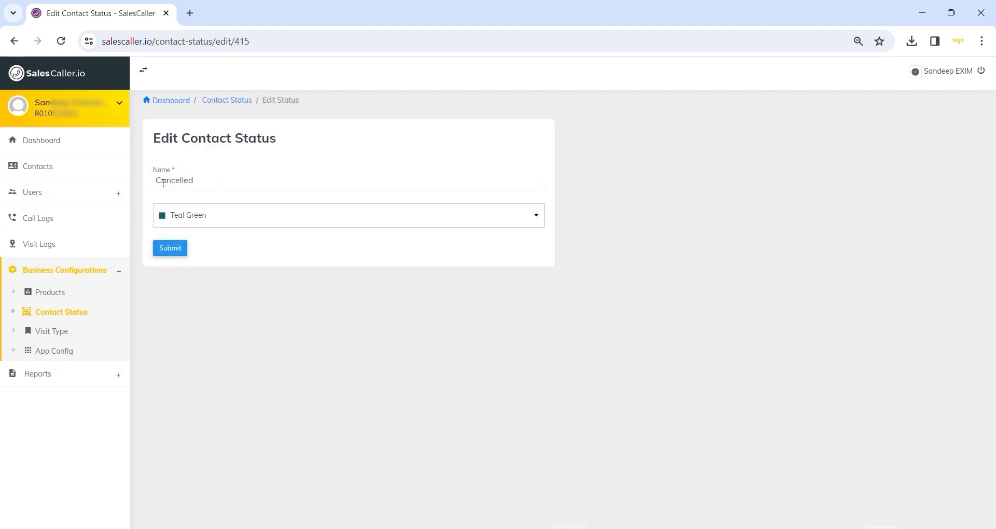
text(Meeting)
click(171, 248)
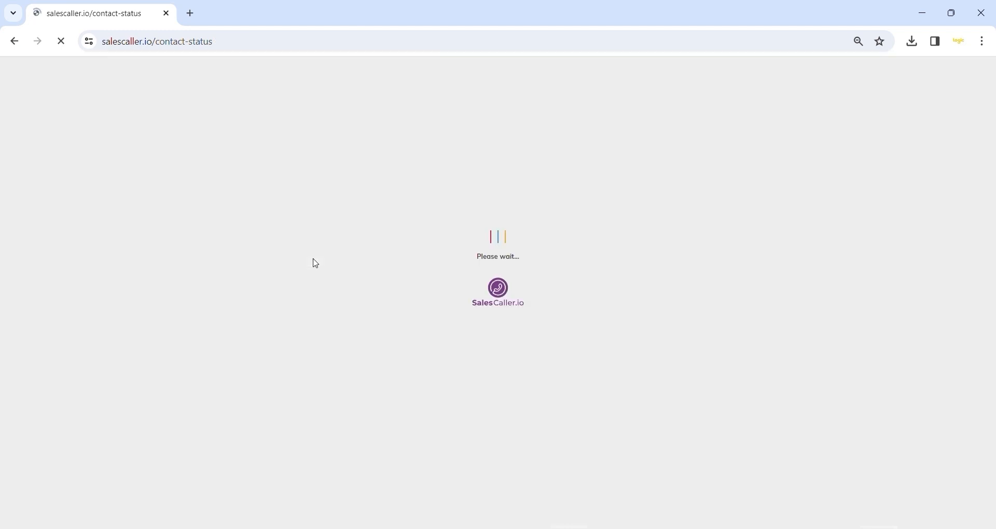
scroll(313, 263, down, 1)
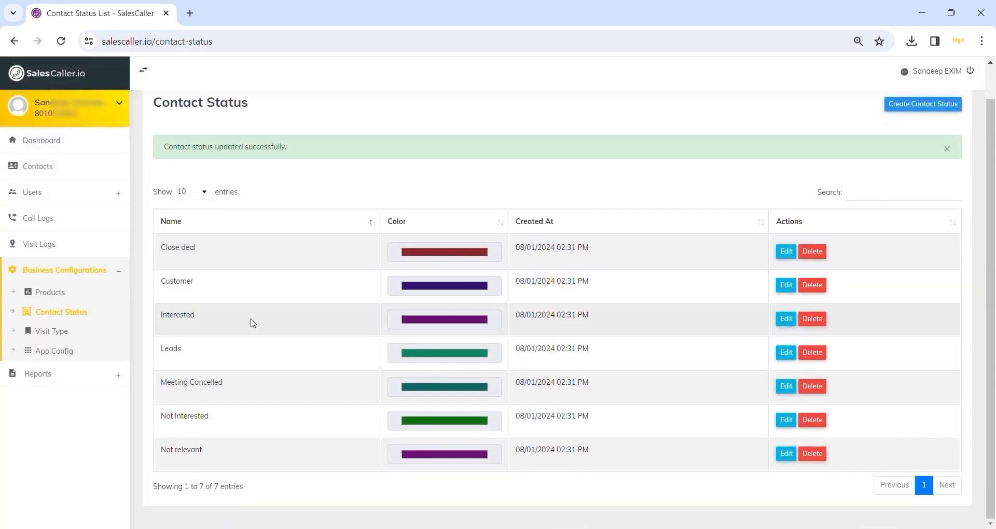
drag(161, 382, 236, 384)
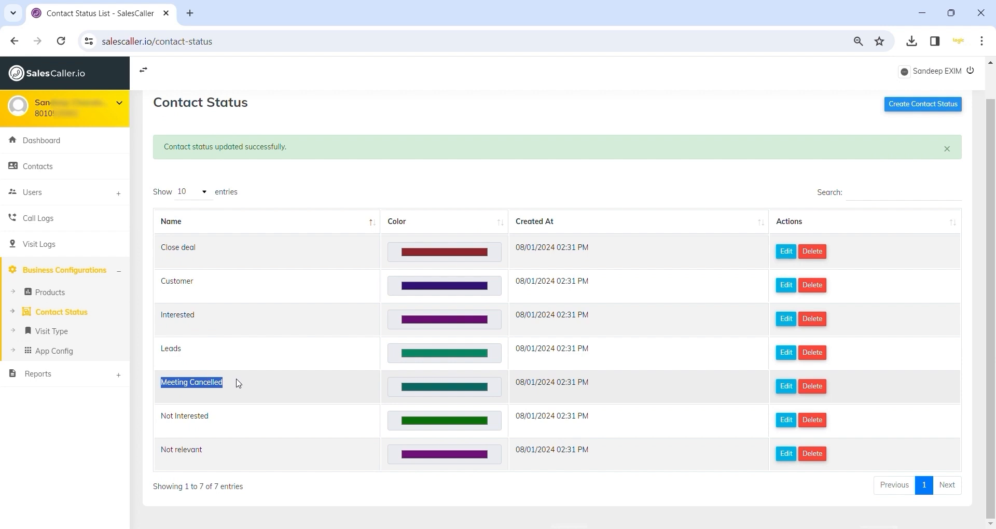
scroll(641, 194, up, 1)
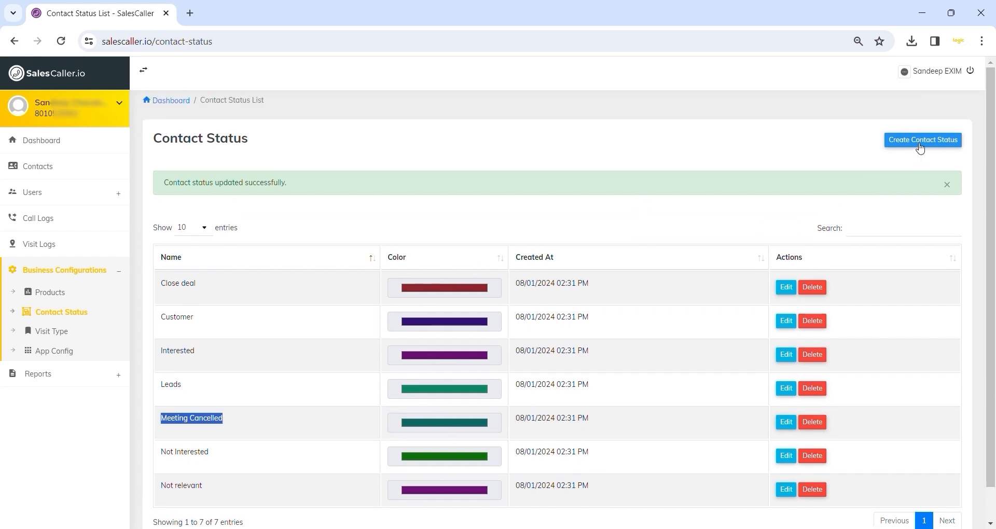
- Create a 'First Meeting' contact status in Midnight Blue, bringing the list to 8
click(920, 149)
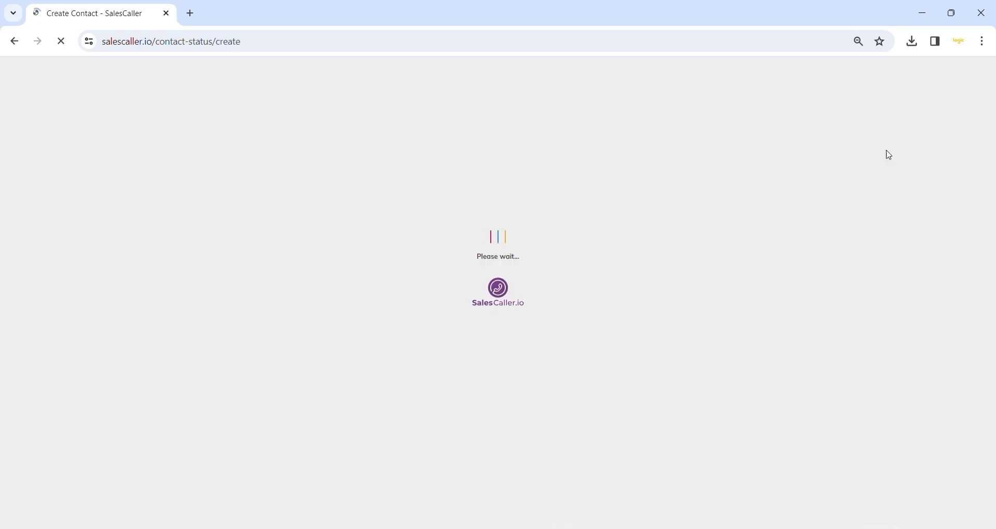
click(242, 186)
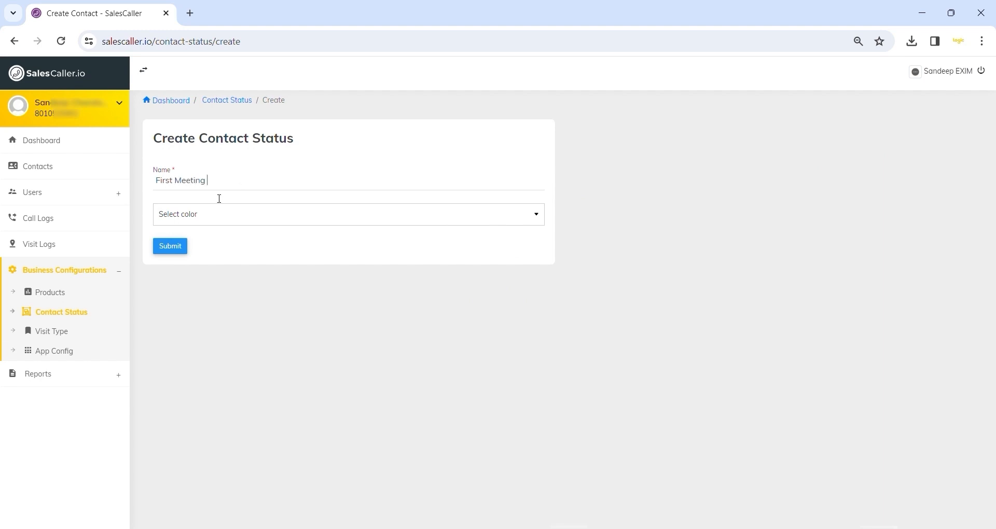
click(201, 222)
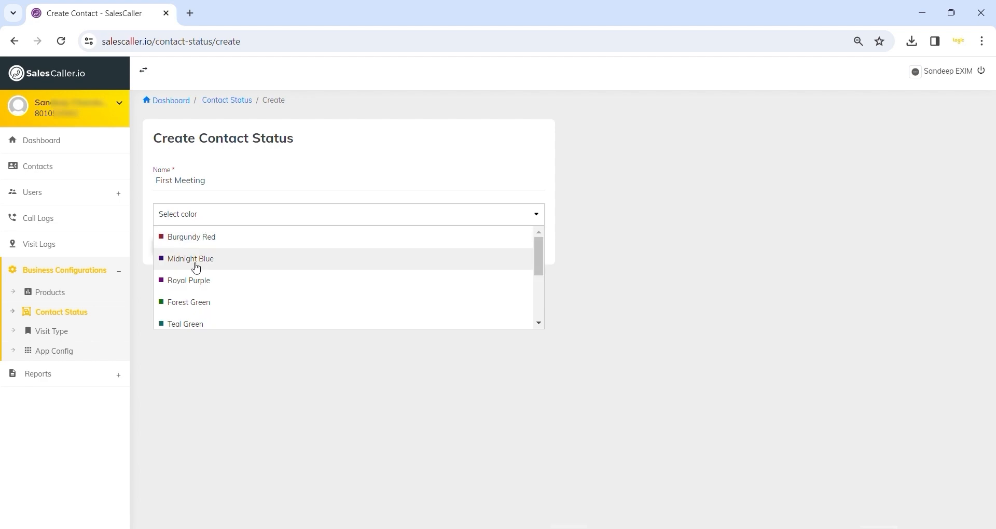
click(196, 268)
click(180, 251)
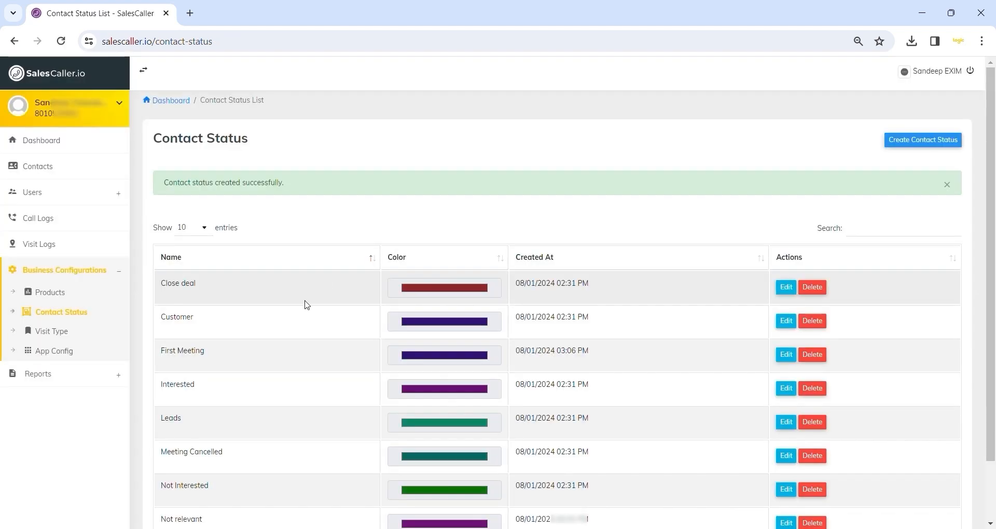
scroll(307, 305, down, 2)
drag(159, 286, 739, 308)
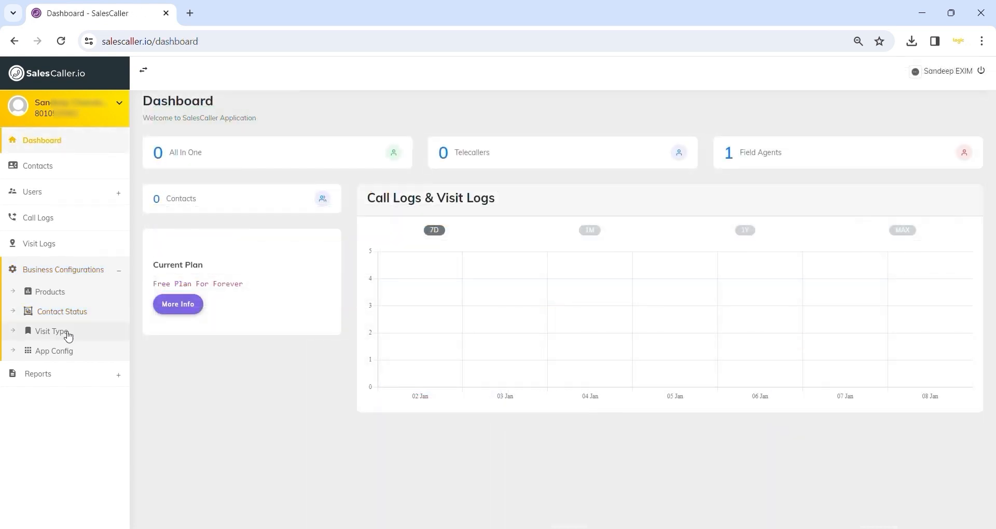
- Under Visit Types, change the Cancelled entry's name to 'Meeting Cancelled'
click(69, 335)
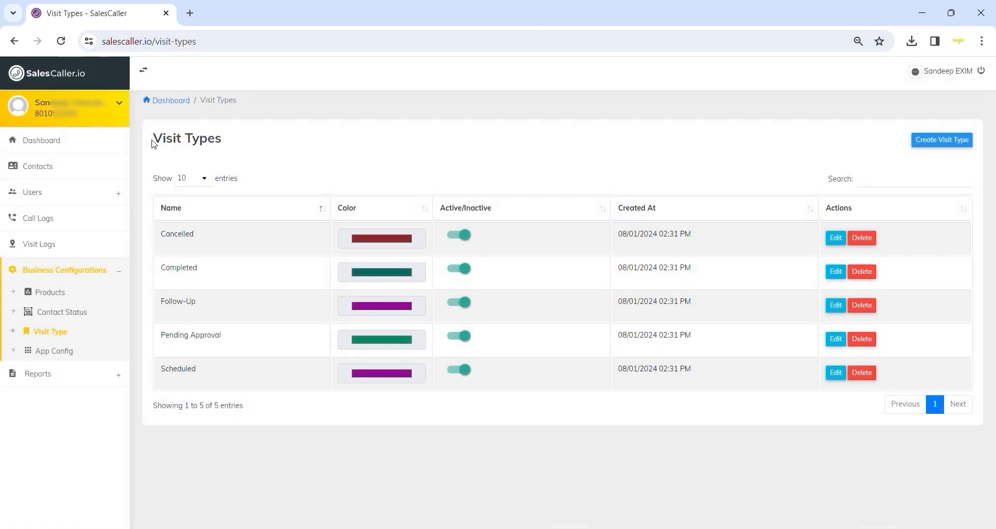
drag(160, 143, 235, 146)
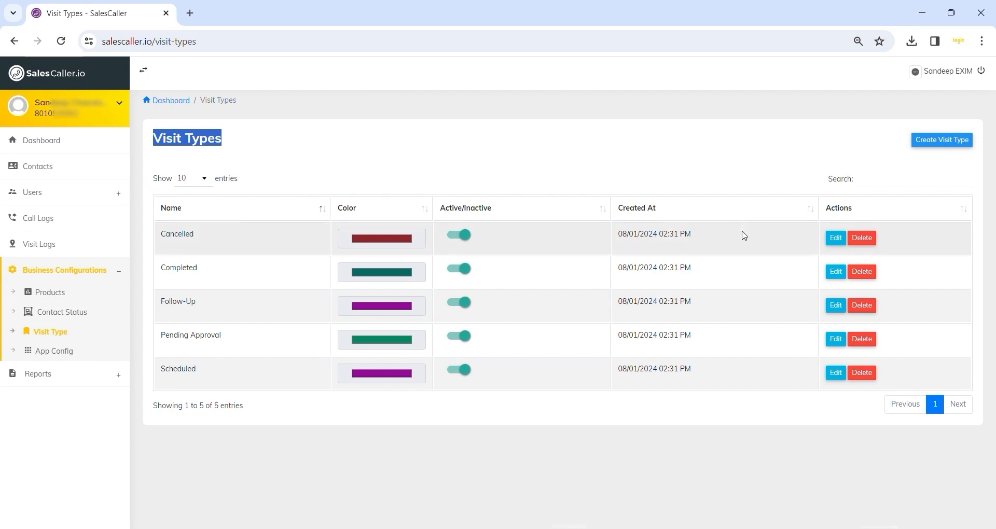
click(836, 238)
click(162, 186)
text(Meeting Cancelled)
click(177, 249)
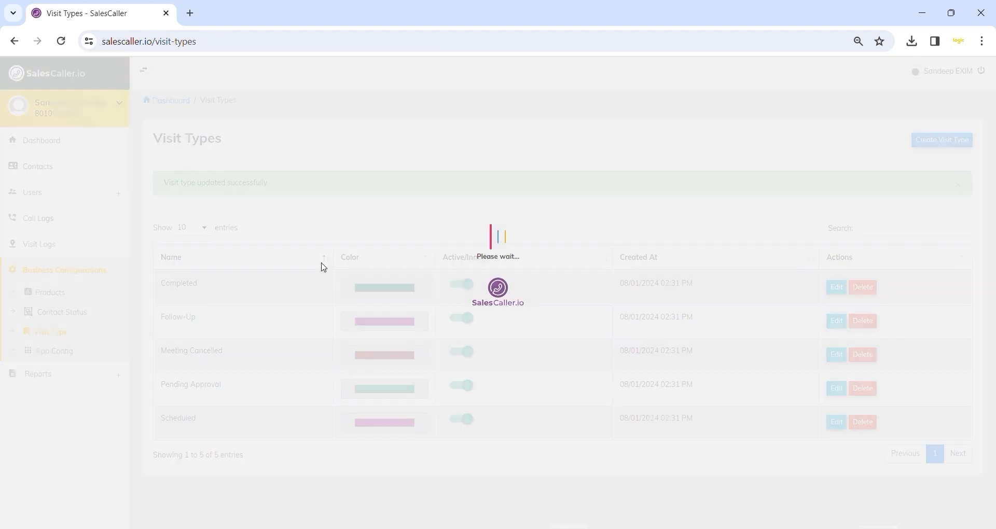
drag(160, 356, 228, 358)
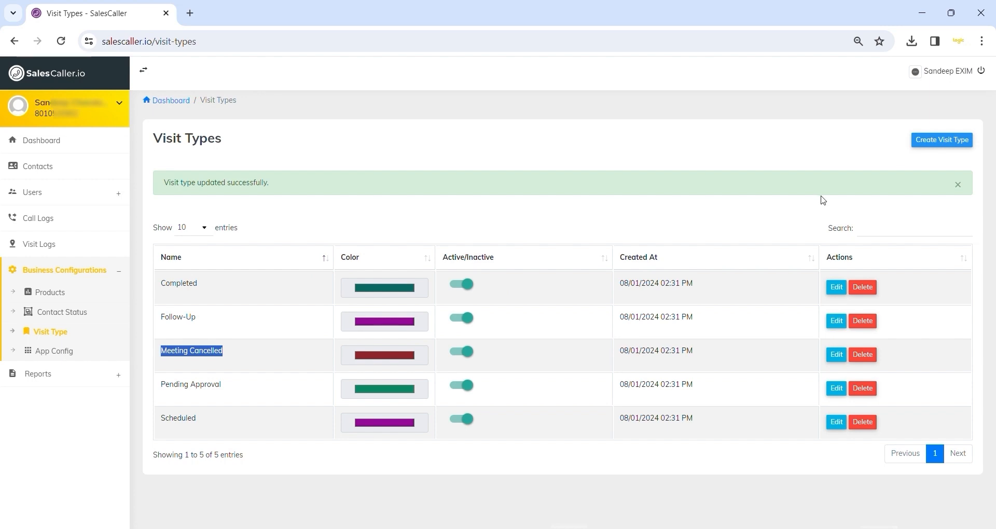
- Create a 'Cold Call Visit' visit type coloured Midnight Blue, making 6 types
click(931, 143)
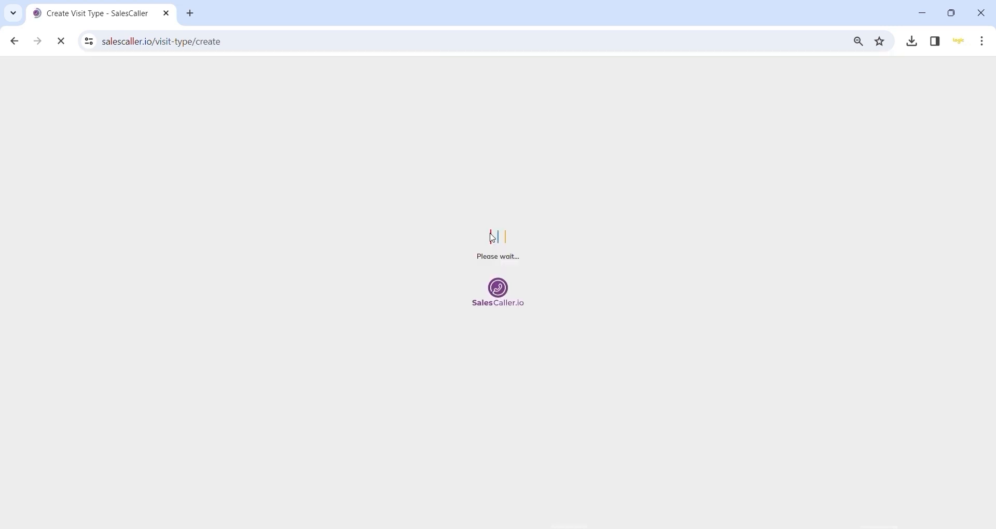
click(248, 183)
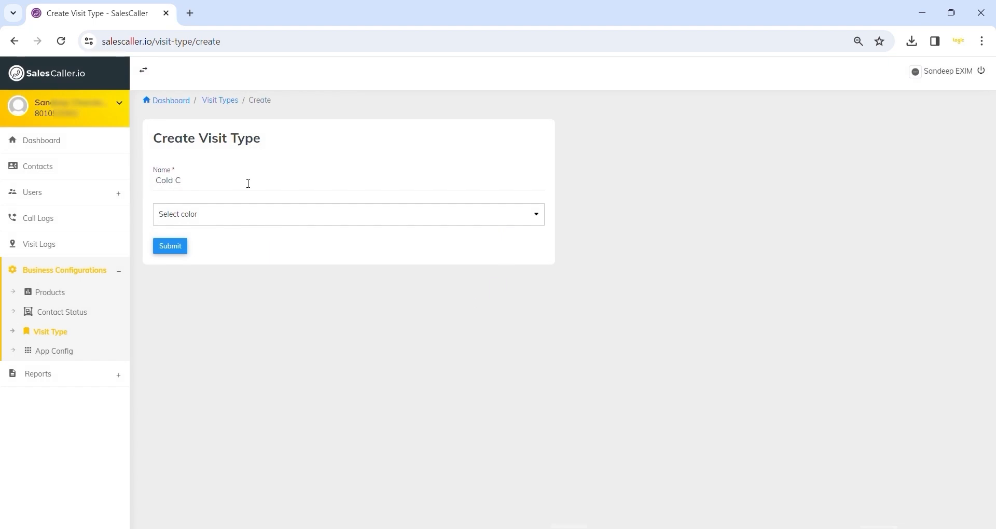
text(Cold Call Visit)
click(239, 207)
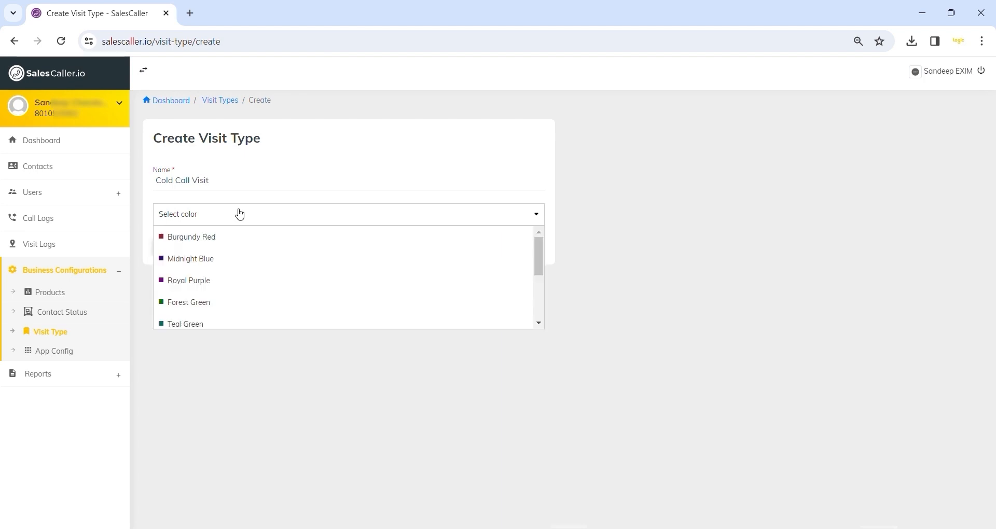
click(218, 262)
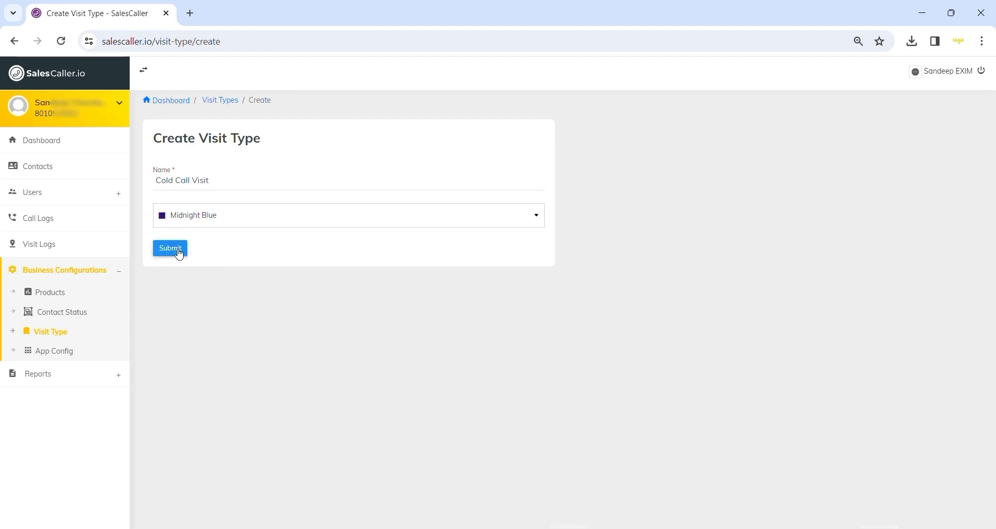
click(171, 249)
drag(161, 289, 207, 291)
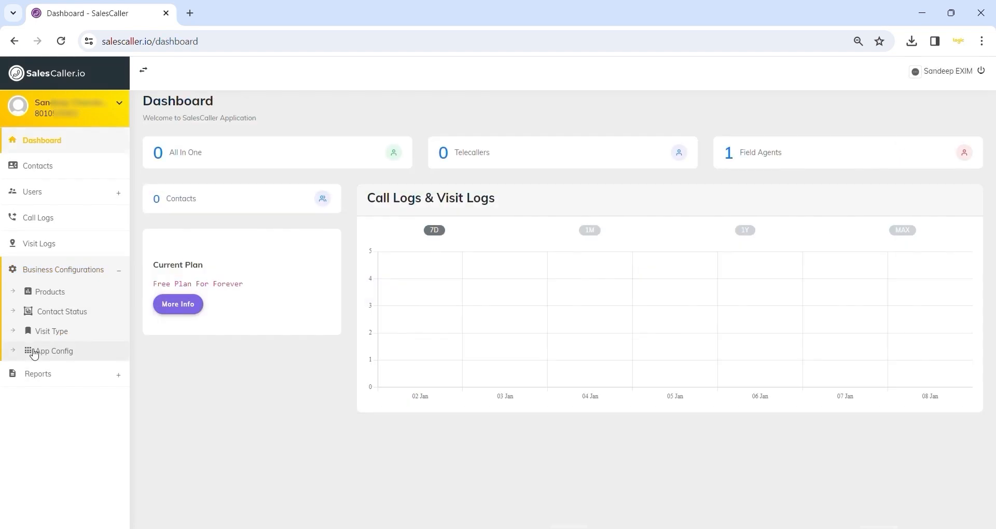
click(34, 355)
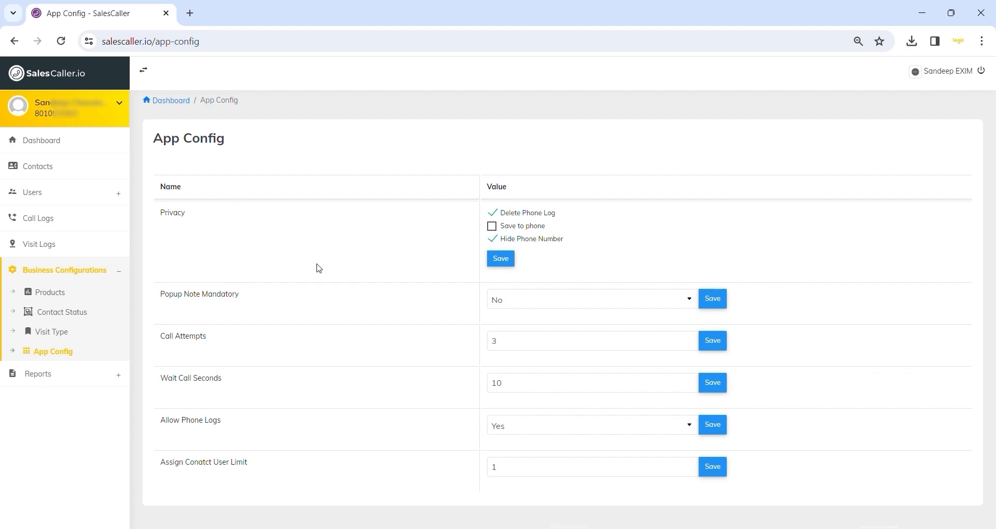
drag(168, 217, 196, 218)
drag(159, 298, 242, 289)
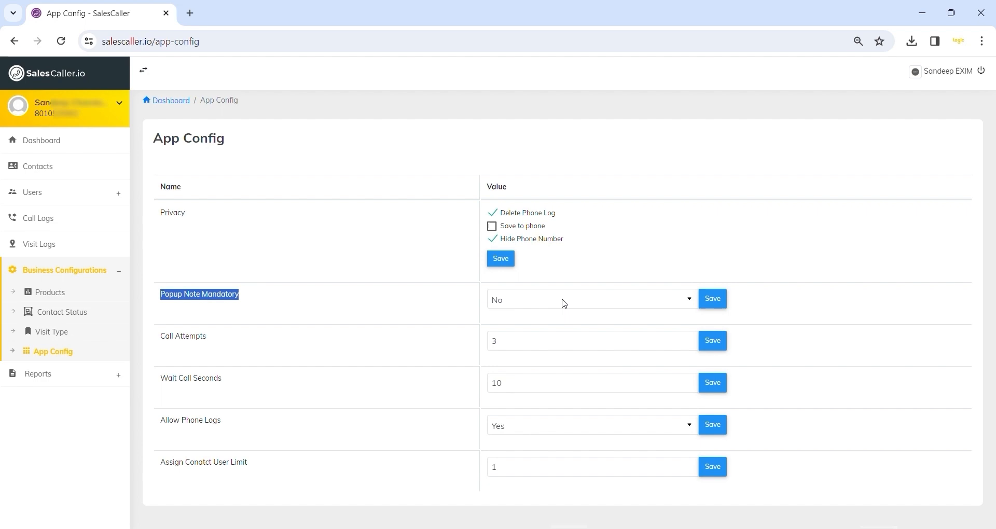
click(419, 337)
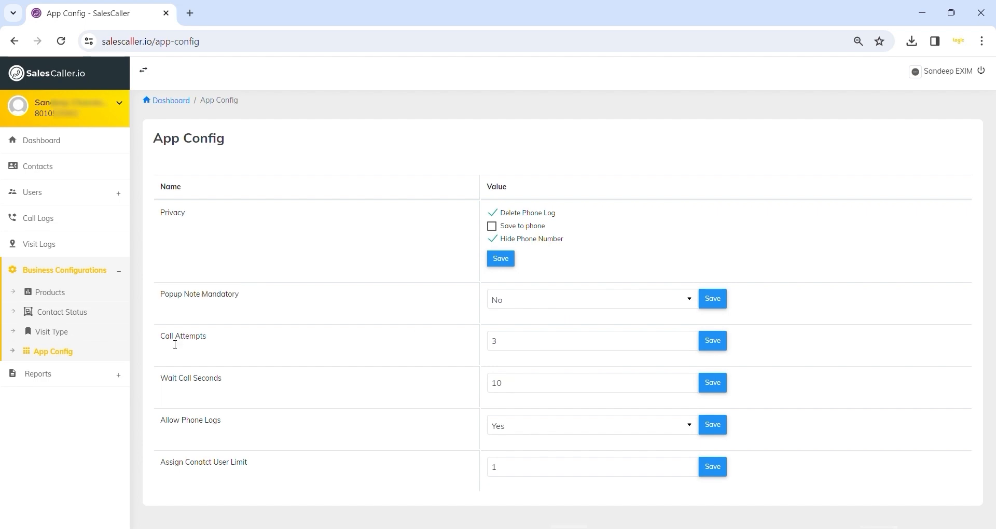
drag(160, 339, 447, 342)
click(473, 366)
drag(165, 383, 294, 393)
click(530, 385)
drag(167, 426, 237, 417)
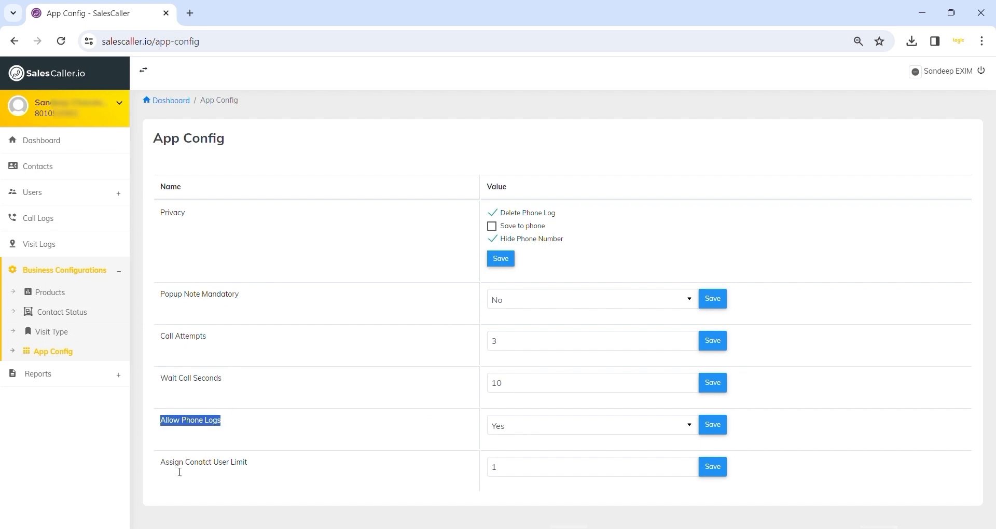
drag(166, 466, 249, 471)
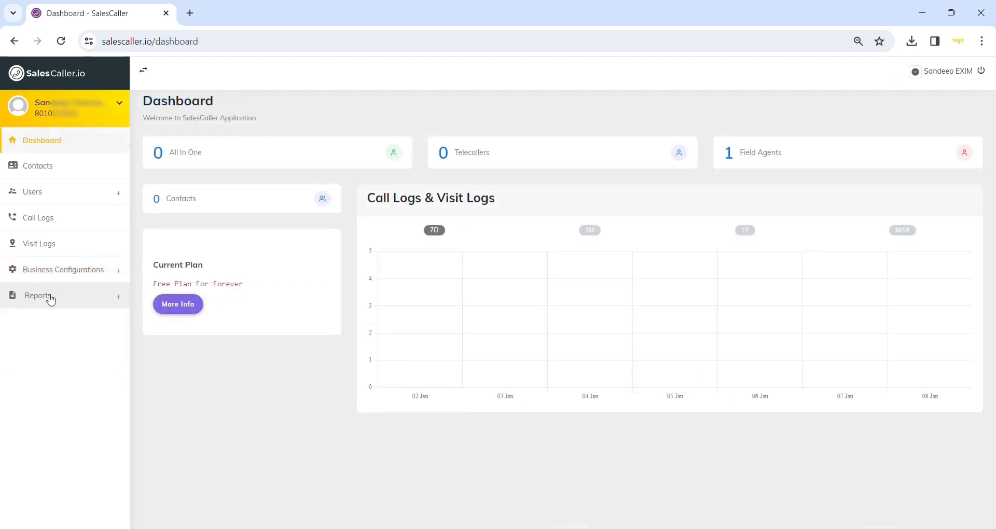
- Open Reports > Users and review the Call Logs, Visit Logs, Distance Travelled and Overview panels
click(50, 299)
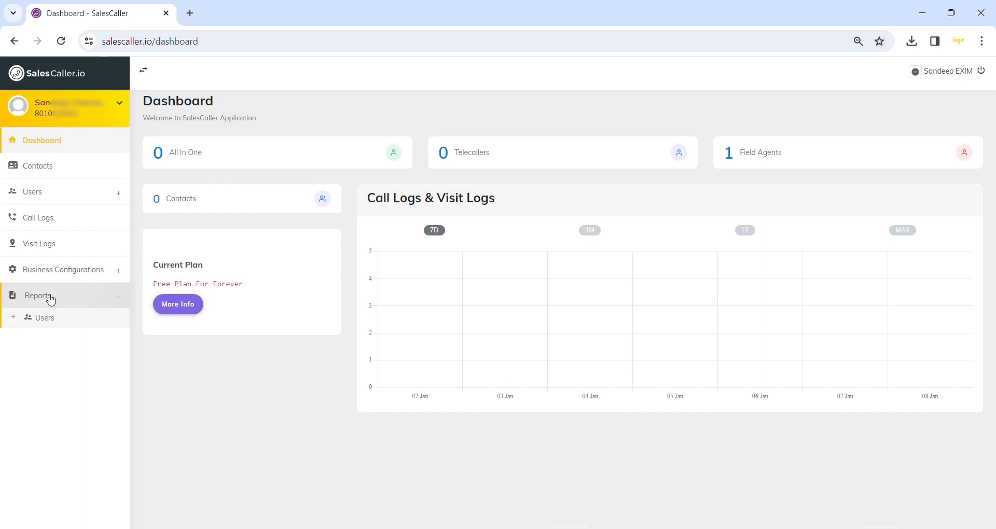
click(51, 322)
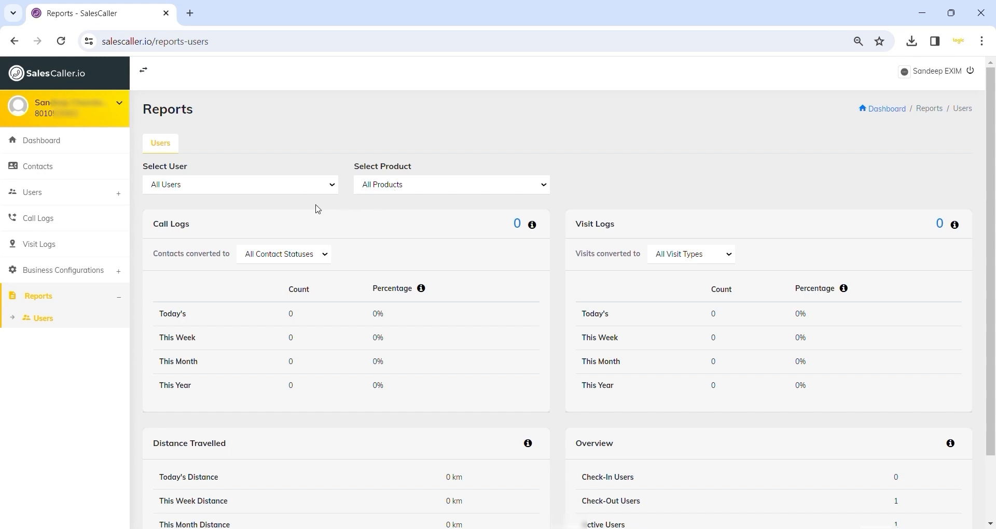
drag(162, 229, 216, 233)
click(460, 260)
drag(581, 226, 616, 229)
scroll(762, 227, down, 2)
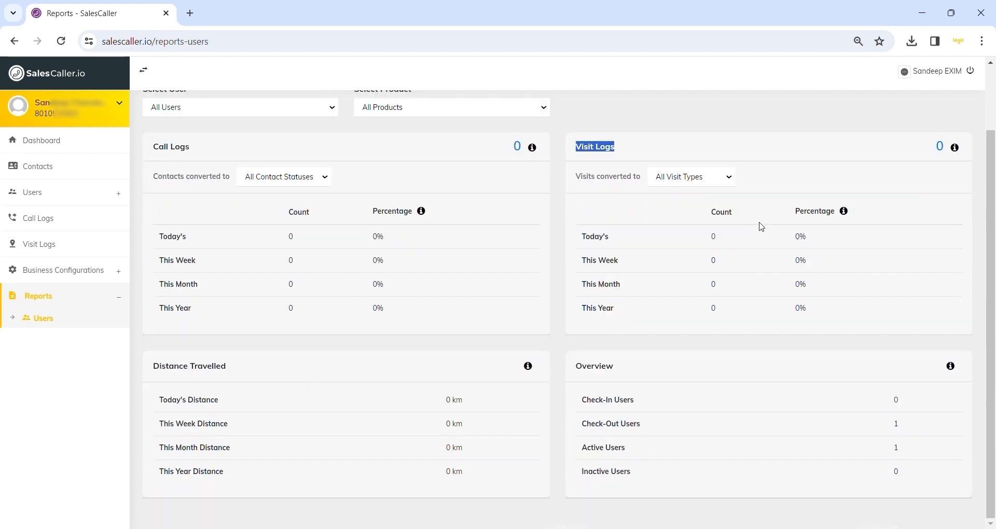
drag(154, 368, 230, 370)
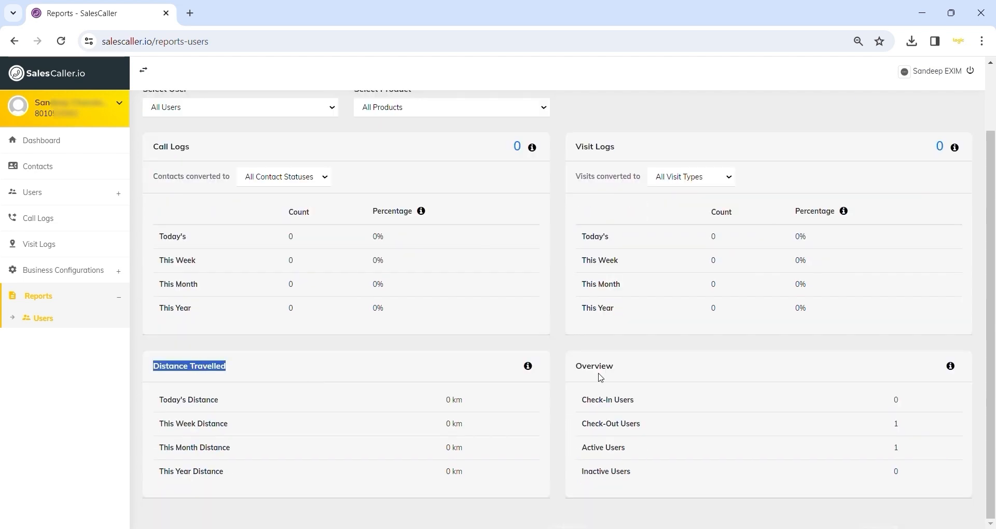
drag(575, 366, 616, 376)
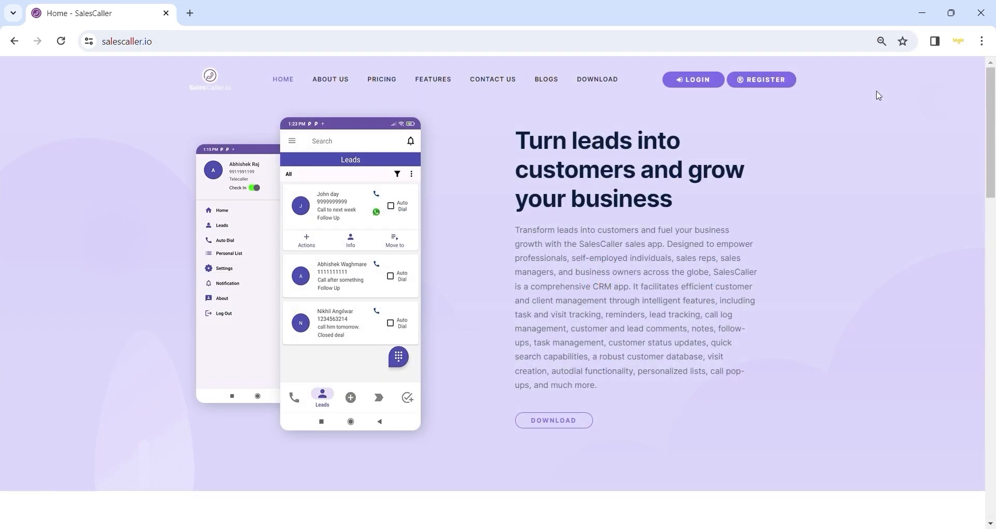
- Sign in with another account's username and password to reach its Dashboard
click(693, 79)
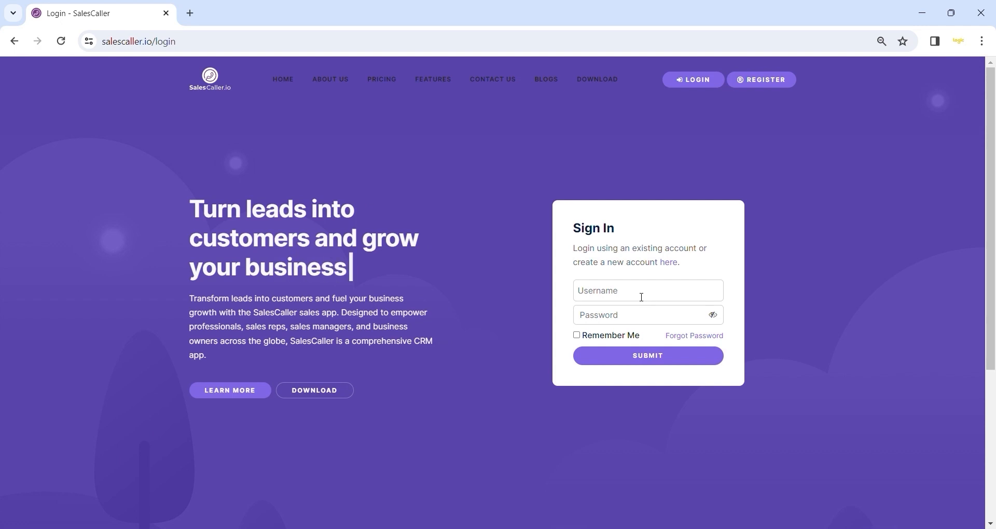
click(642, 298)
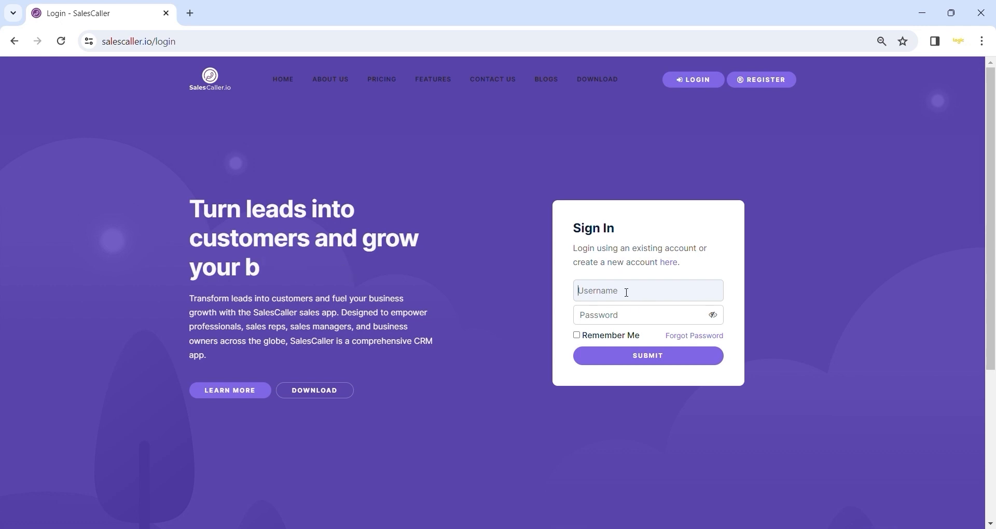
text(7)
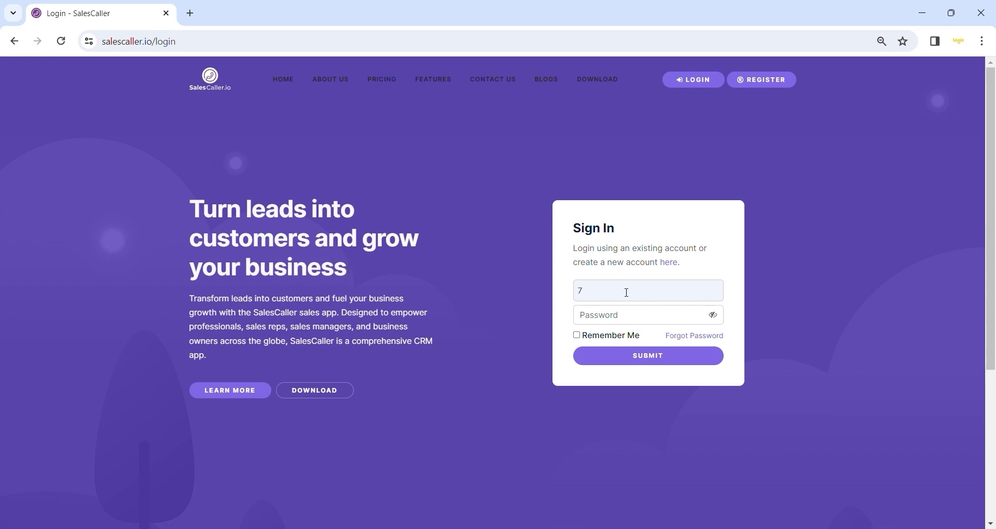
text(387)
key(Tab)
text(************)
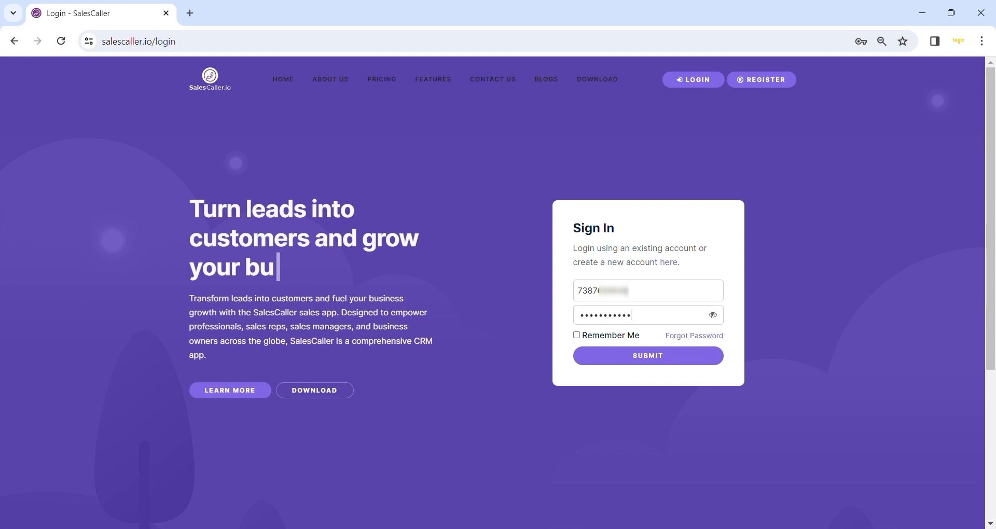
click(653, 362)
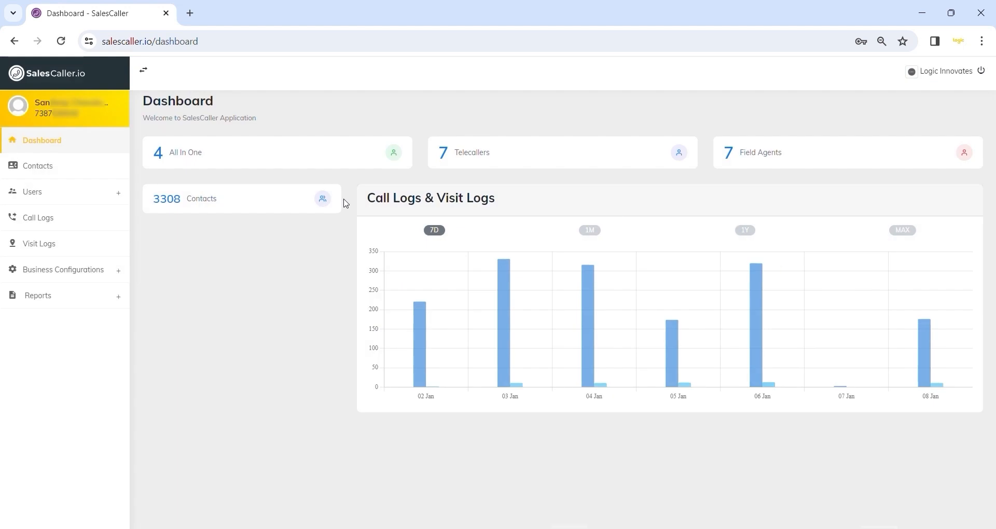
- Highlight the Dashboard heading and the Call Logs & Visit Logs chart title
drag(142, 101, 219, 106)
click(300, 118)
drag(367, 199, 502, 193)
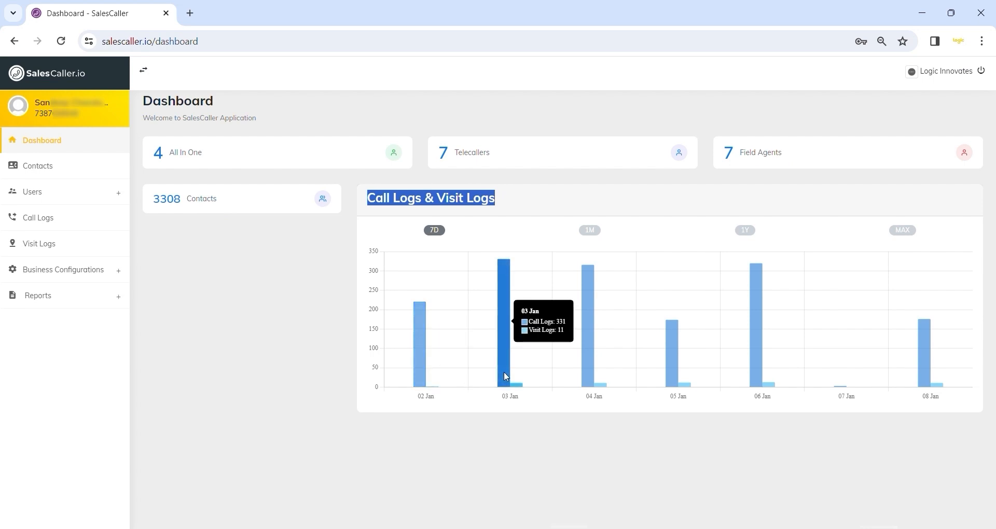
- Switch the Call Logs & Visit Logs chart through 7D, 1M, 1Y, MAX, then back to 7D
click(438, 236)
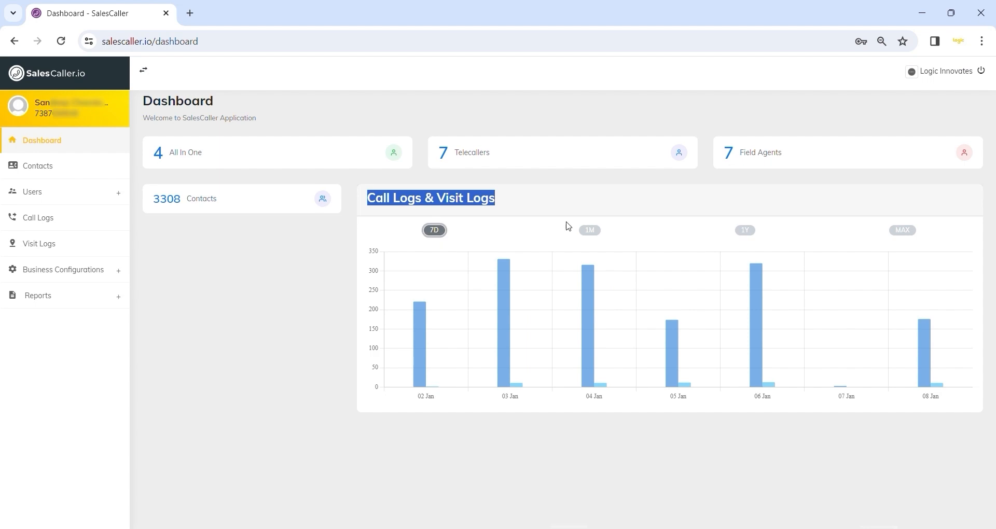
click(591, 231)
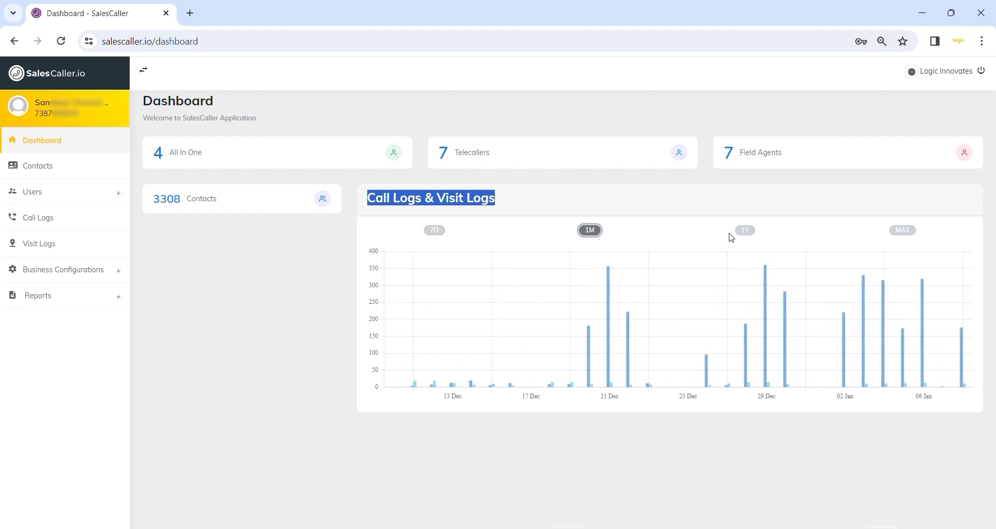
click(746, 232)
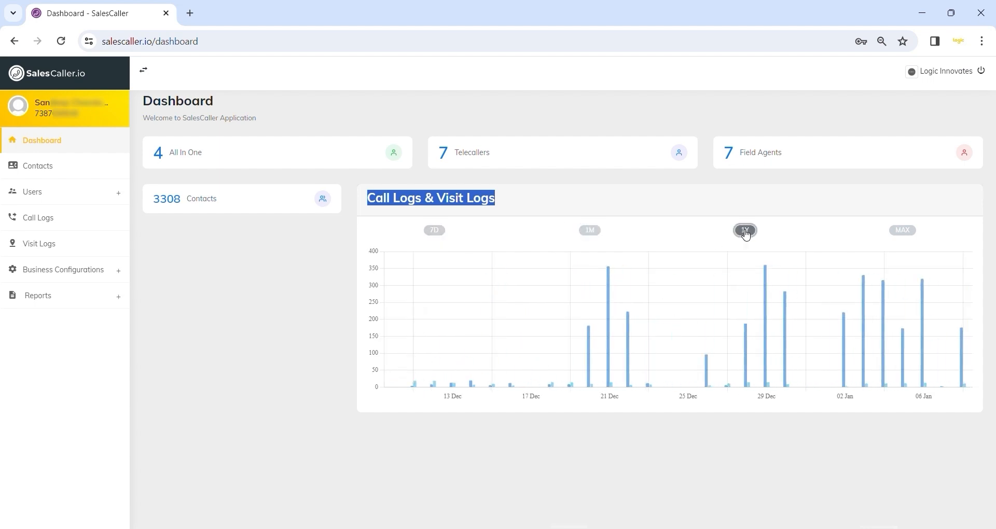
click(908, 230)
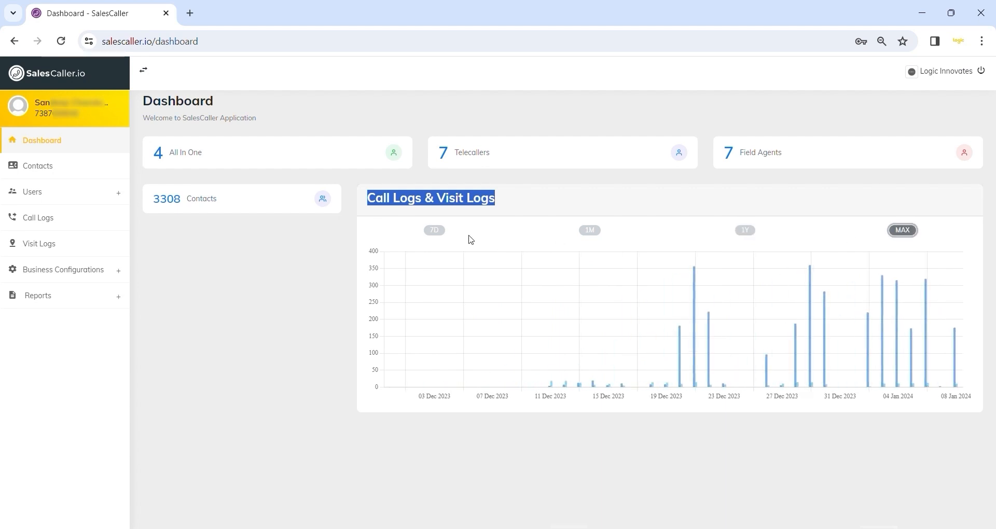
click(438, 231)
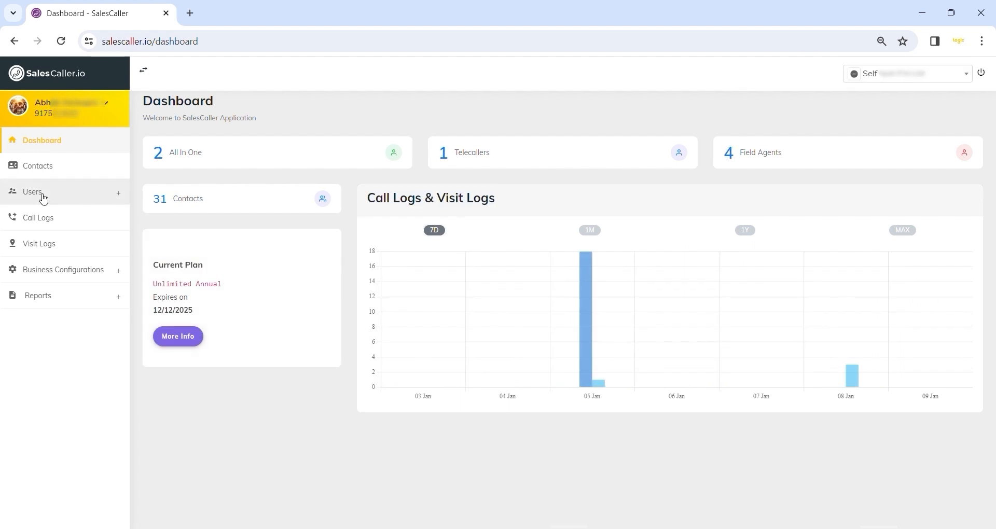
- Open the User List under Users and highlight its heading
click(43, 196)
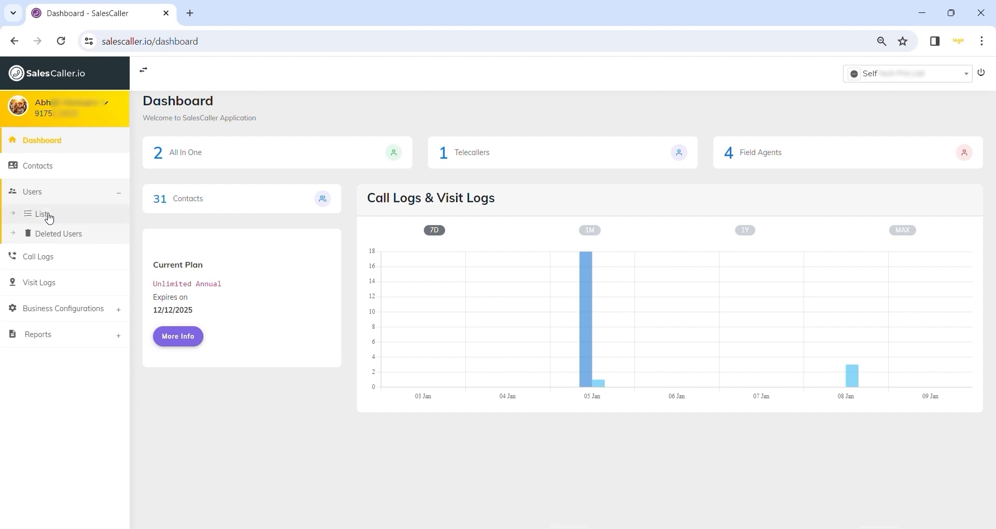
click(49, 216)
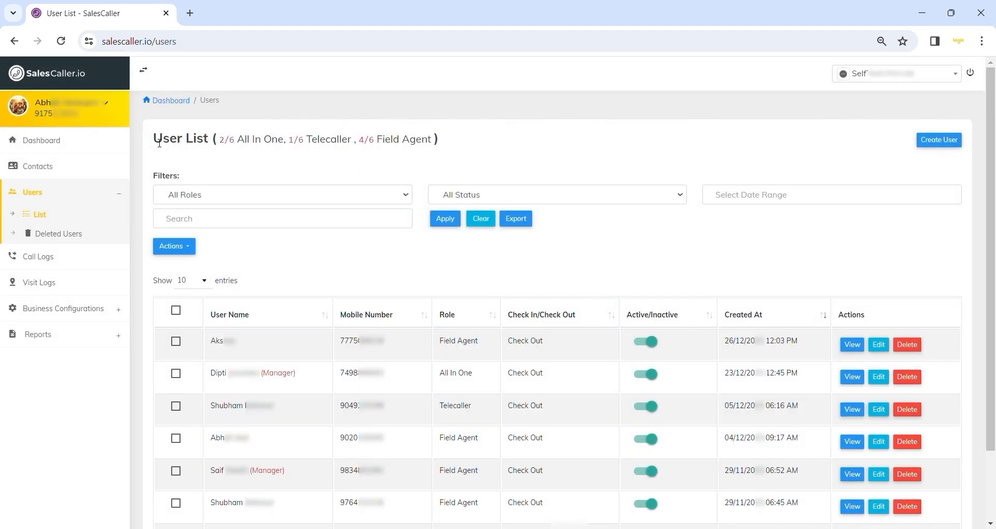
drag(154, 140, 215, 139)
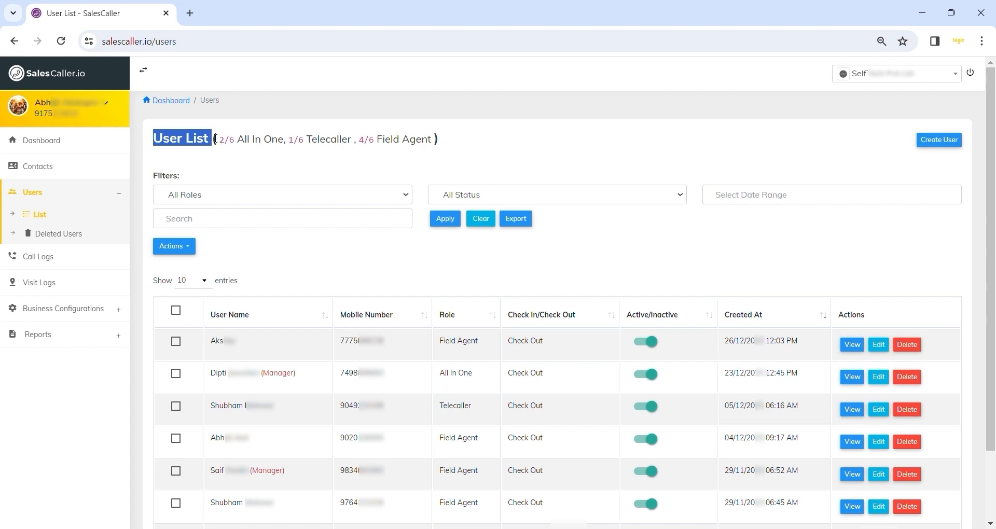
click(241, 146)
- Highlight the All In One, Telecaller and Field Agent counts, then start Create User
drag(229, 146, 237, 145)
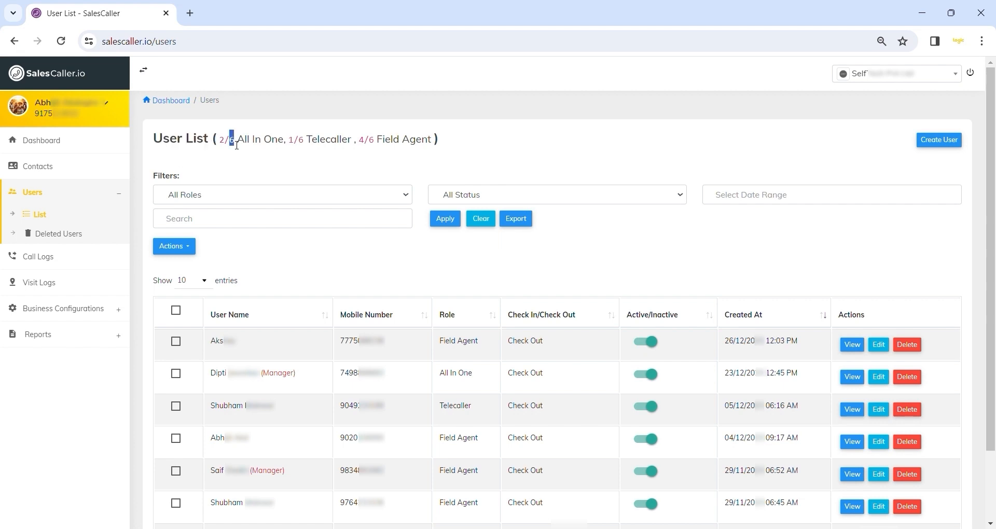
click(306, 139)
drag(298, 145, 306, 145)
click(380, 141)
drag(368, 141, 375, 141)
click(230, 143)
drag(229, 144, 220, 143)
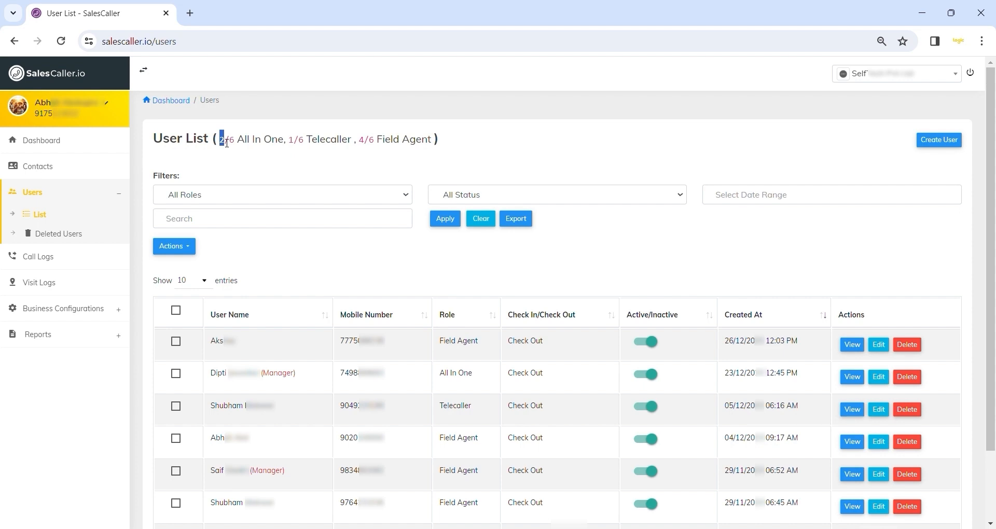
double_click(295, 144)
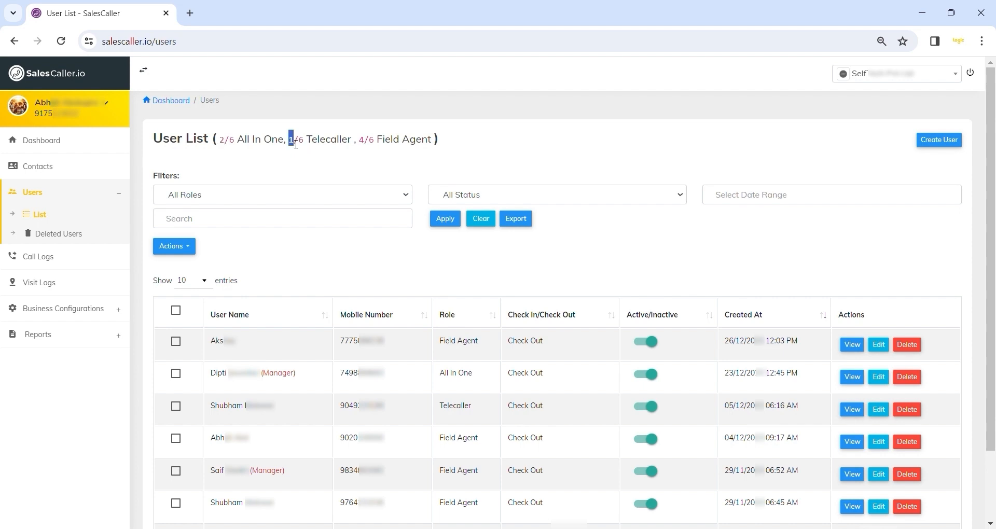
double_click(362, 145)
click(581, 175)
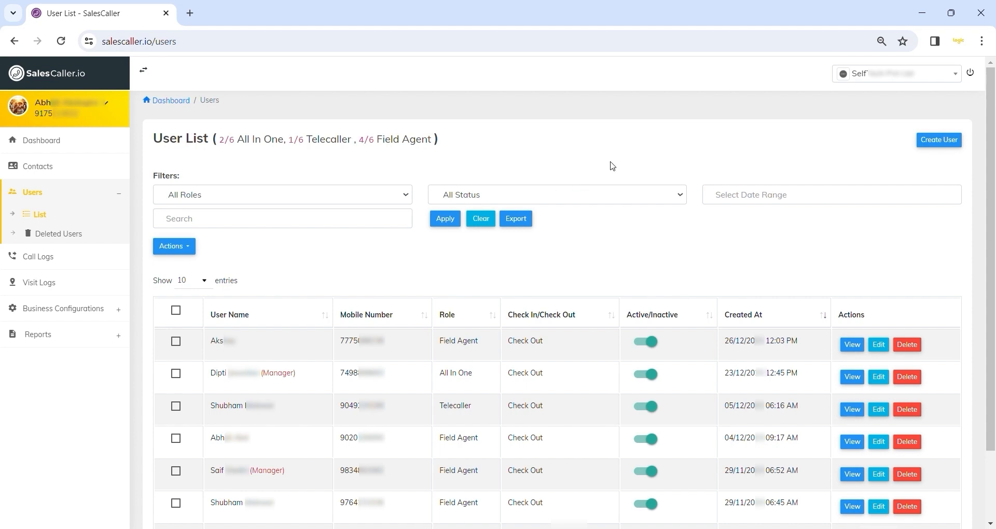
click(935, 144)
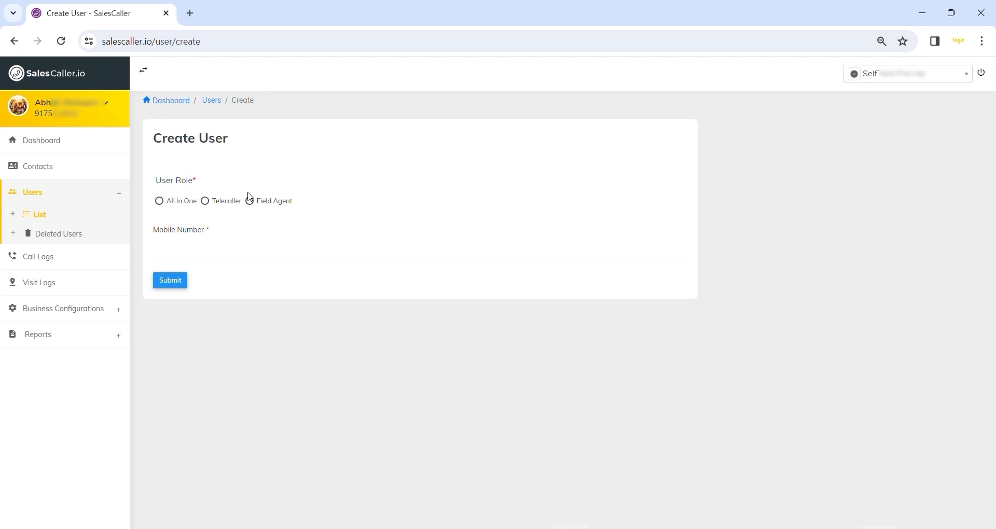
- Choose the All In One role and submit the new user's mobile number
click(166, 203)
text(9600)
click(184, 286)
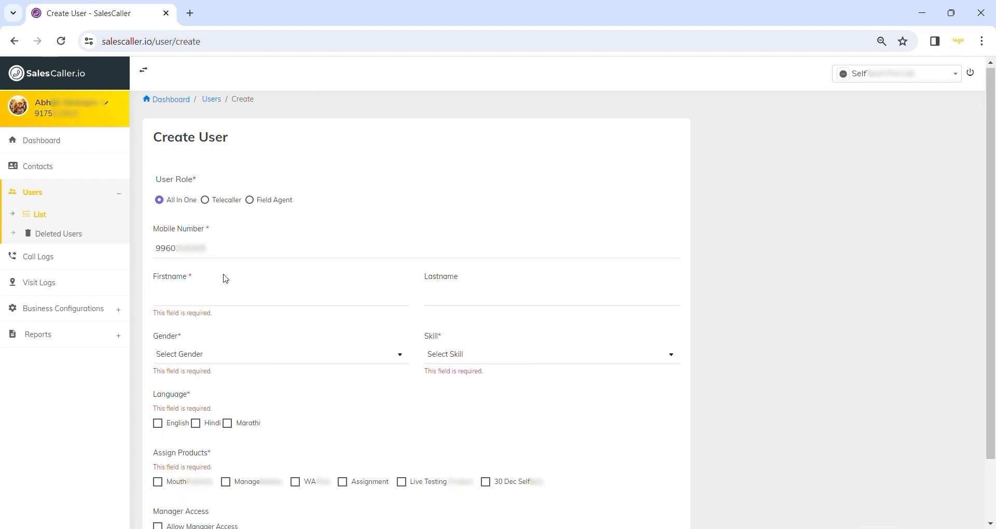
- Enter the user's name, Male, Marketing, English/Hindi/Marathi, first product, and manager access
scroll(224, 281, down, 1)
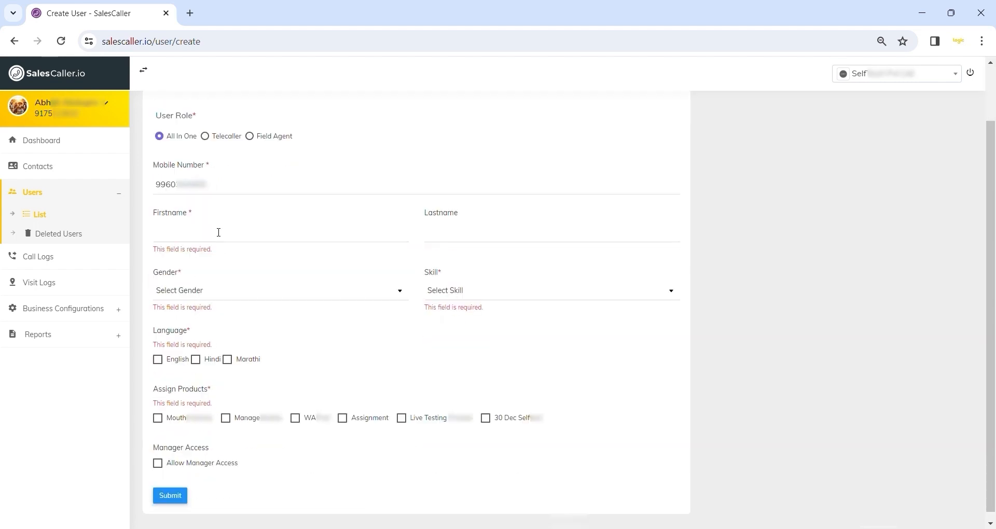
text(Mah)
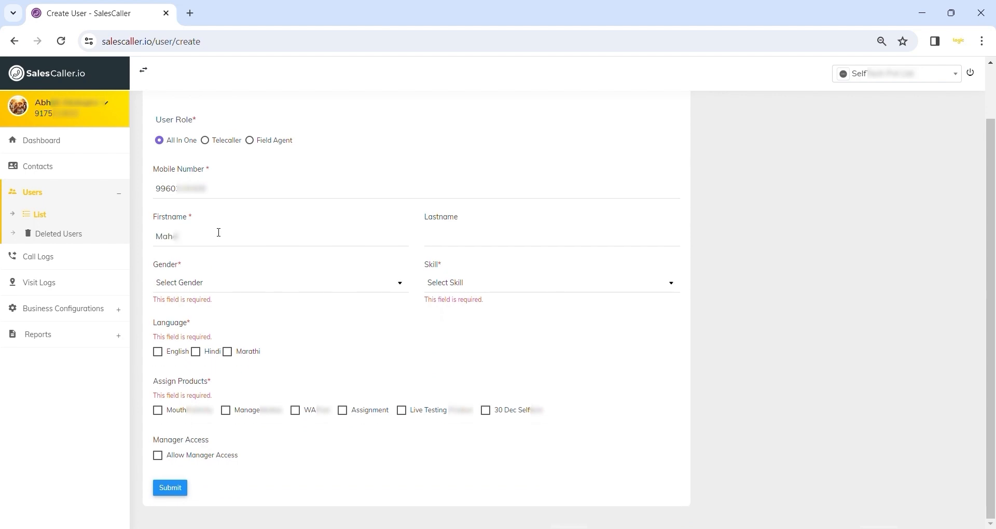
text(Cho)
click(237, 287)
click(234, 312)
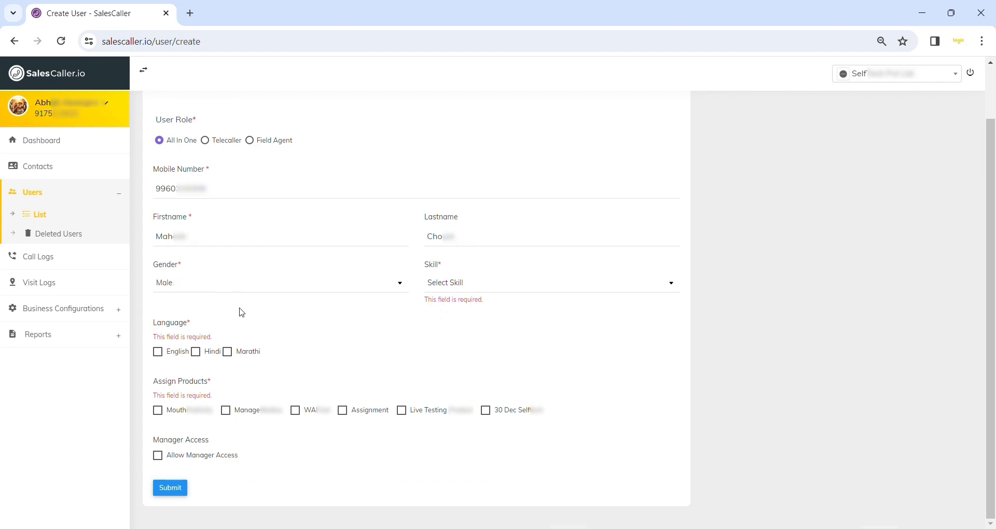
click(495, 310)
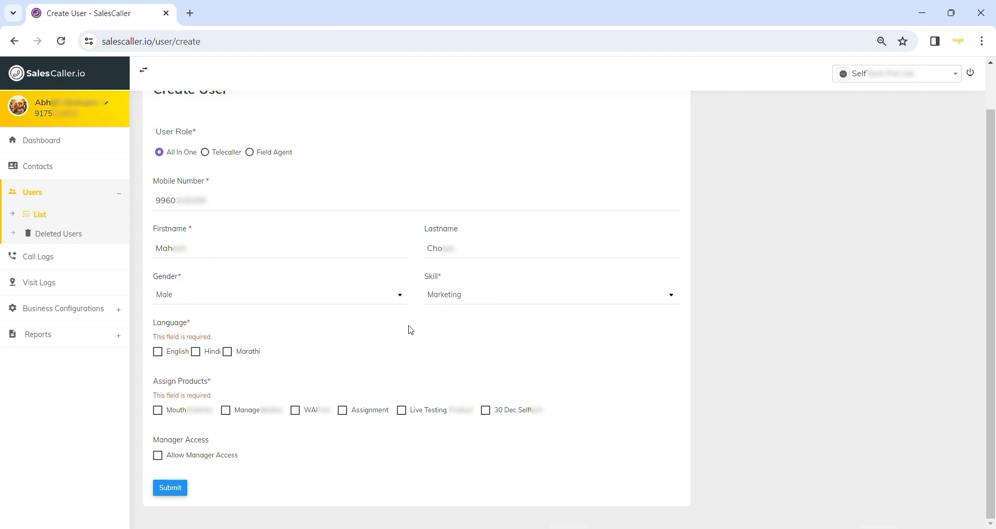
click(163, 356)
click(200, 357)
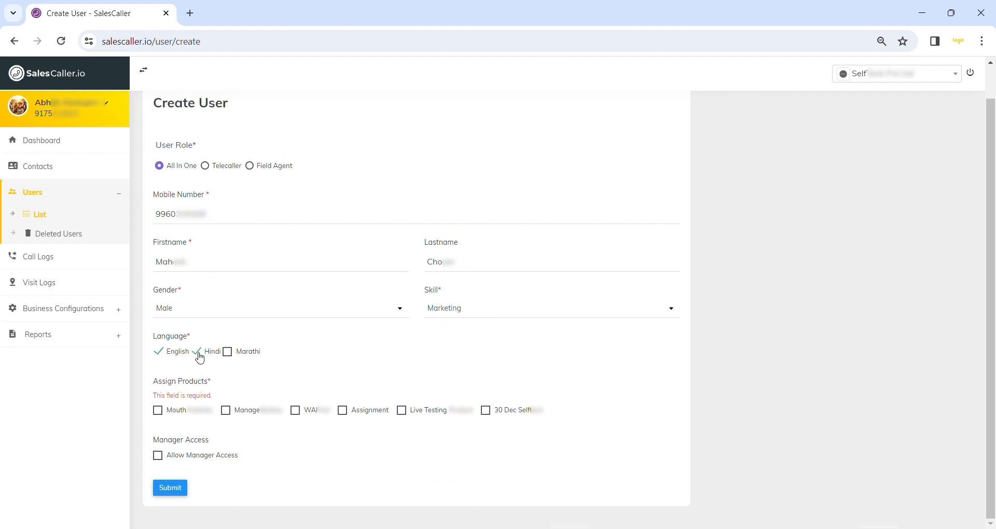
click(229, 354)
click(169, 415)
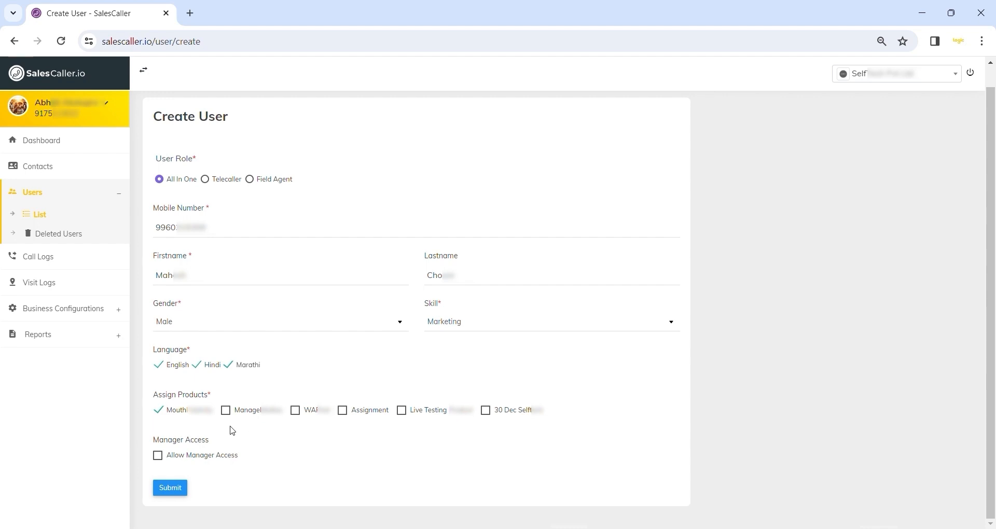
drag(156, 444, 207, 459)
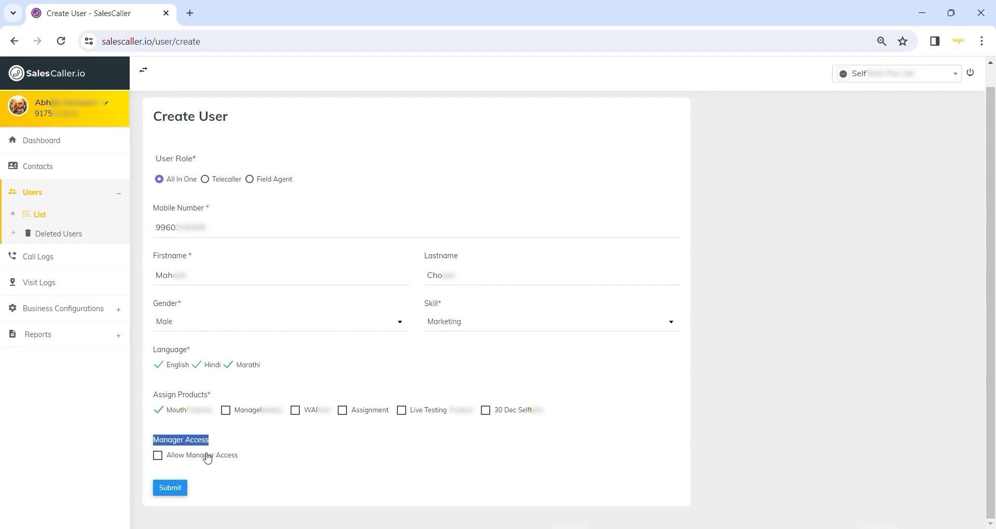
click(162, 458)
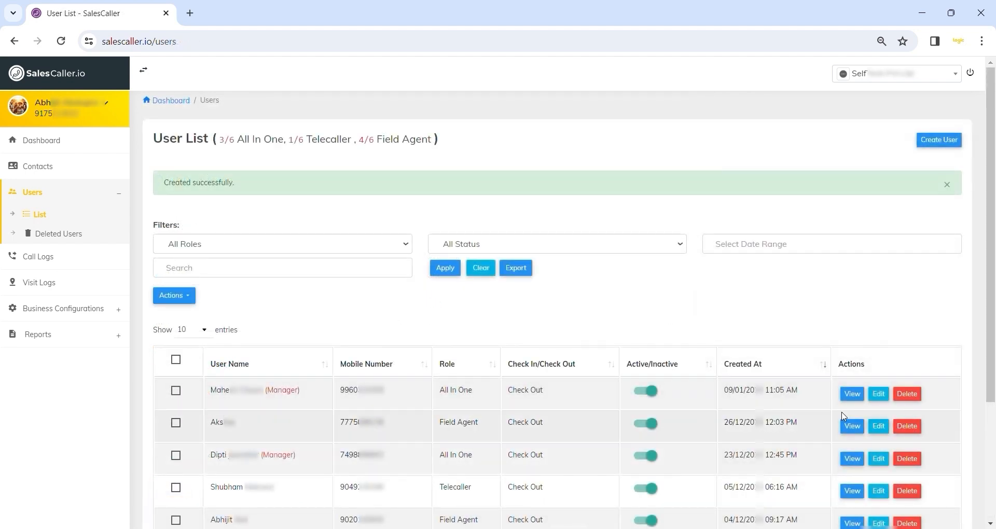
- Uncheck Allow Manager Access on the newly created user and save the change
drag(217, 395, 802, 393)
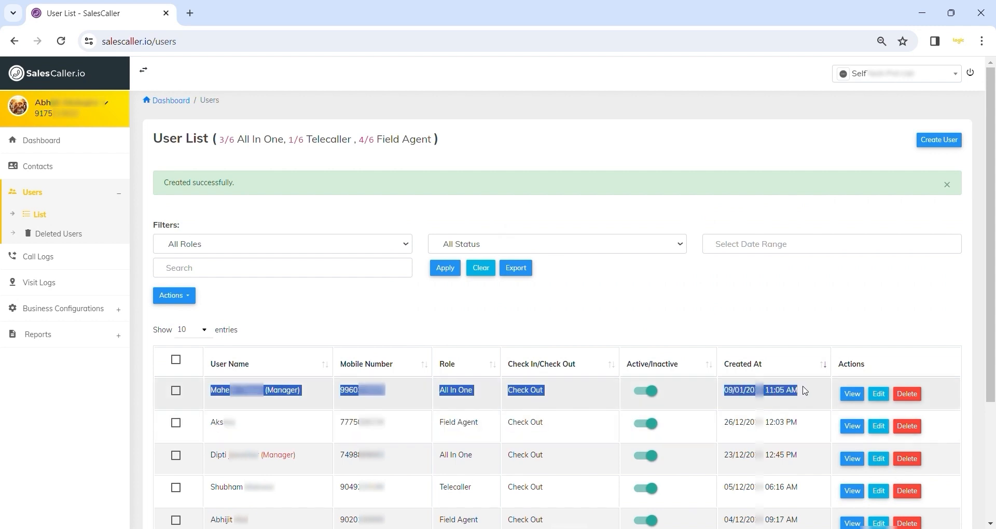
click(879, 394)
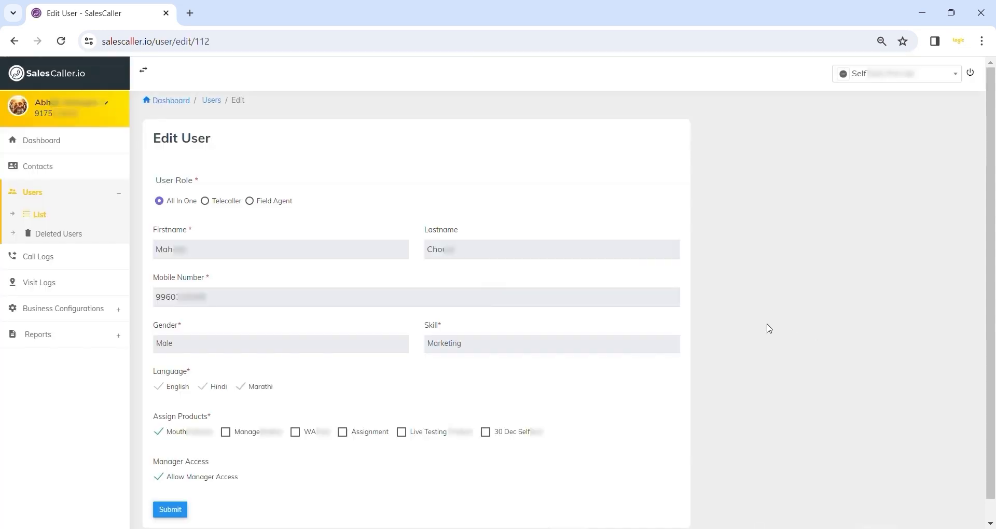
click(158, 476)
click(171, 511)
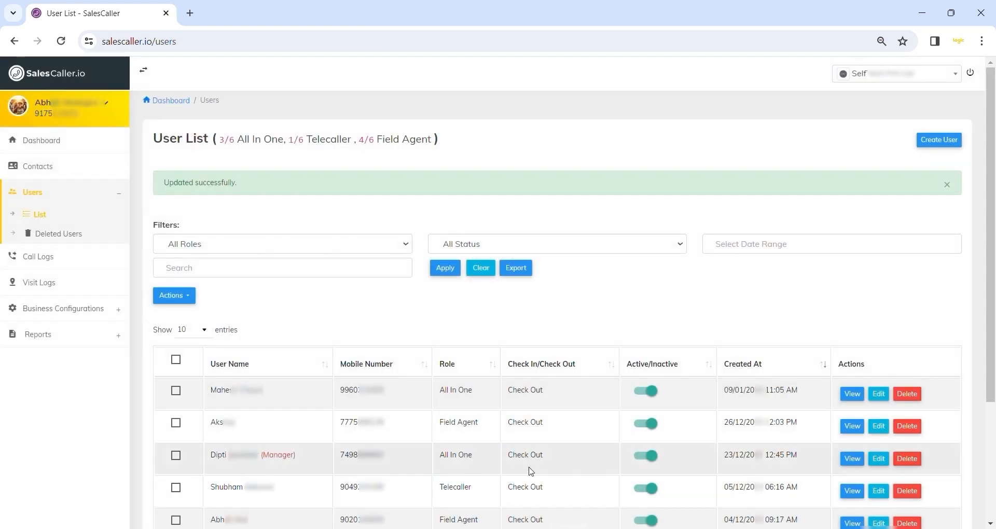
- Re-enable Allow Manager Access for the new user and confirm the Manager tag beside their name
drag(210, 393, 270, 399)
click(879, 395)
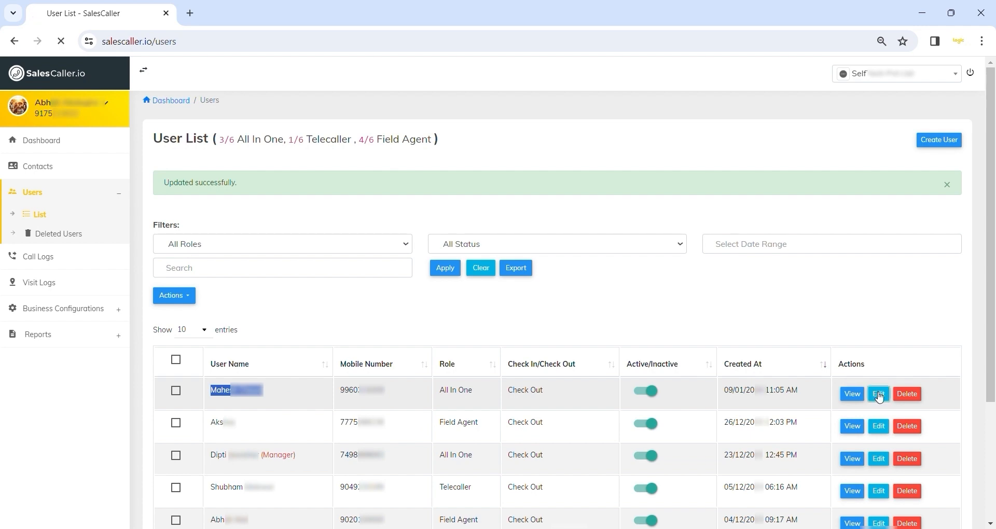
click(157, 478)
click(175, 510)
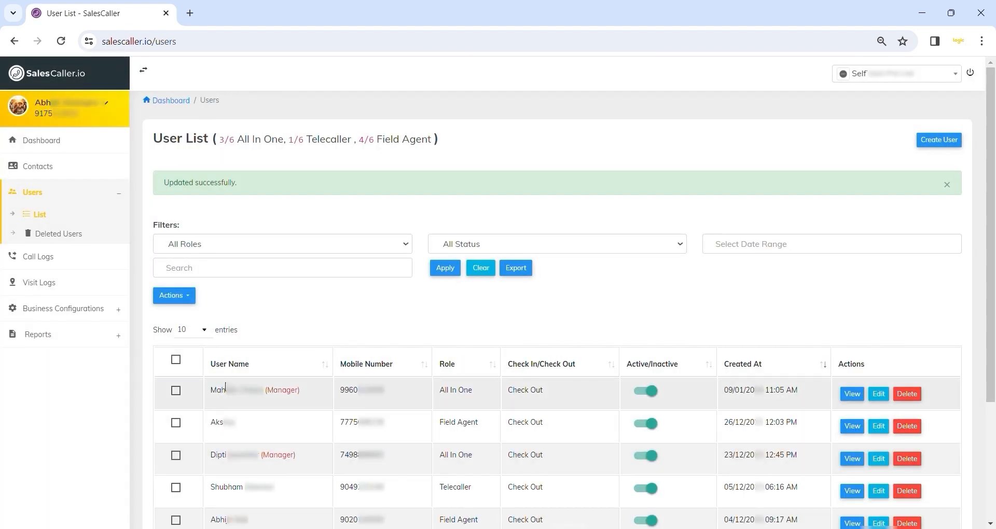
drag(209, 390, 269, 391)
drag(269, 391, 299, 391)
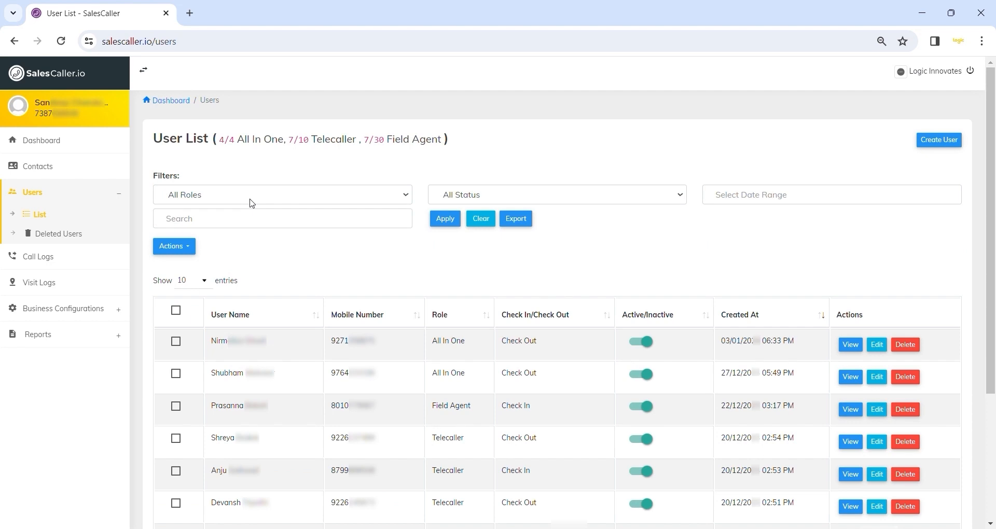
- Apply a Field Agent role filter to the User List, leaving status and date range unset
click(246, 199)
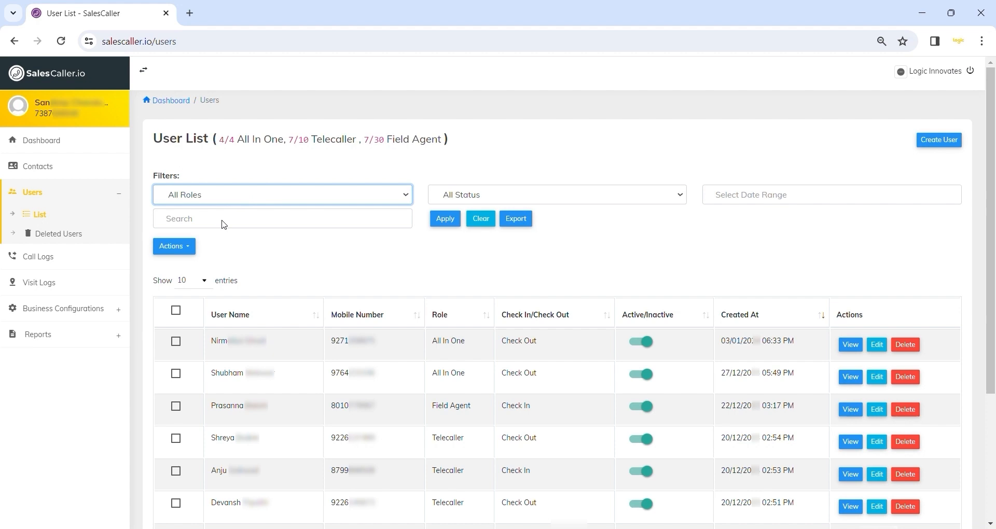
click(216, 247)
click(471, 198)
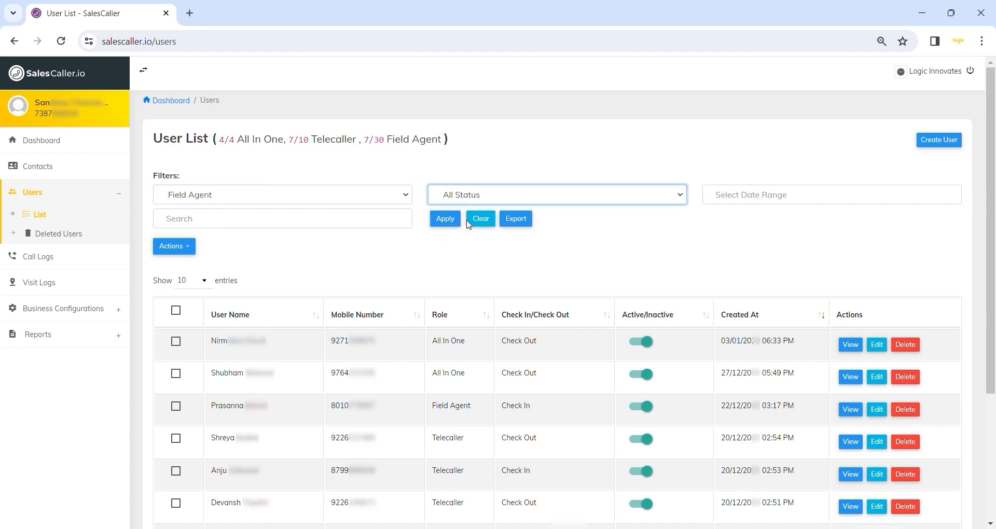
click(770, 197)
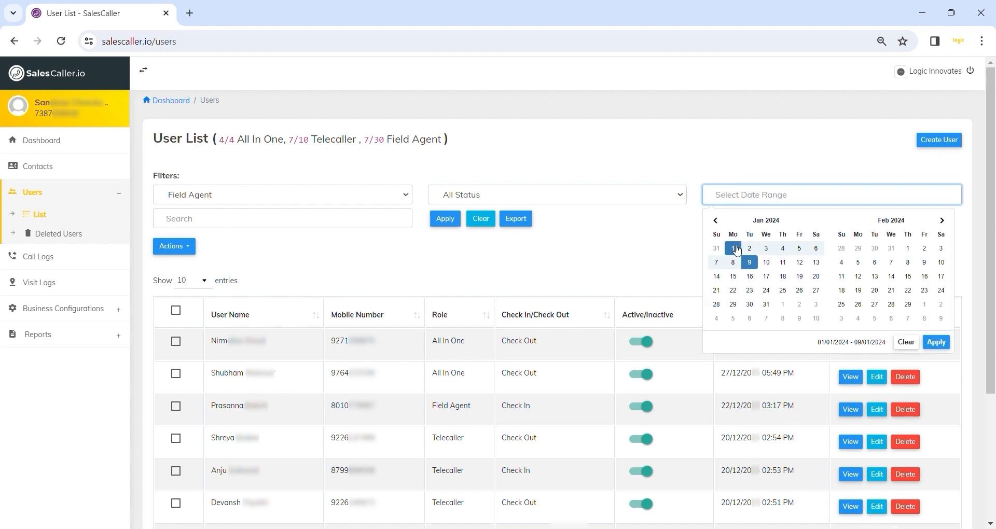
click(630, 241)
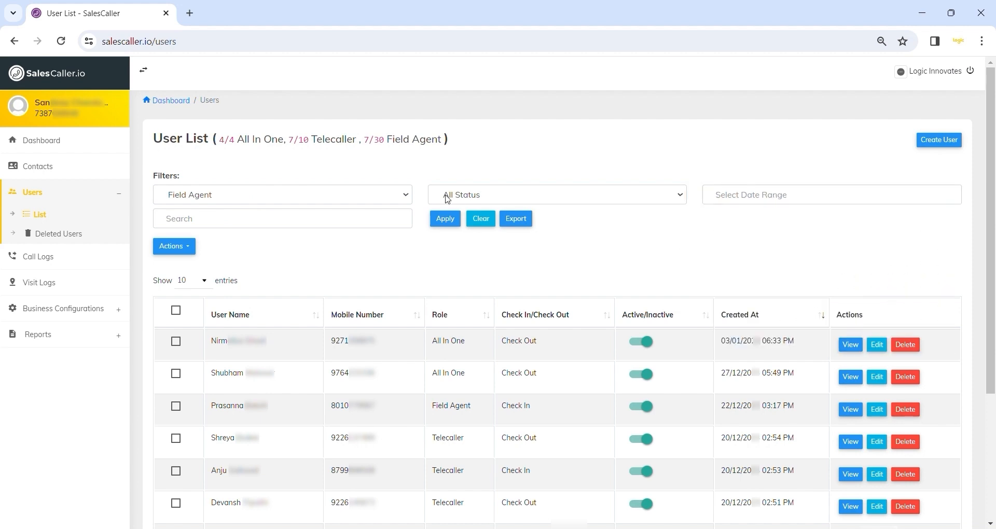
scroll(480, 289, down, 1)
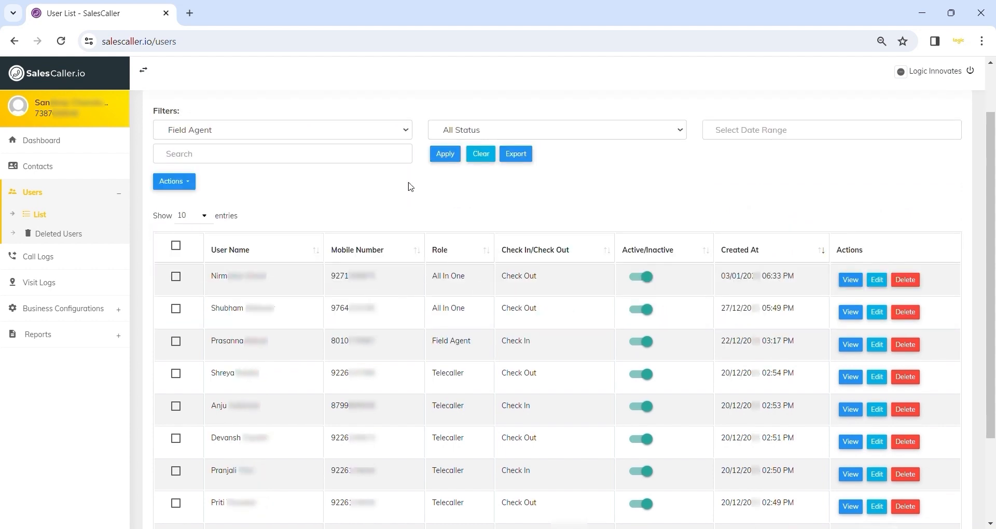
click(445, 155)
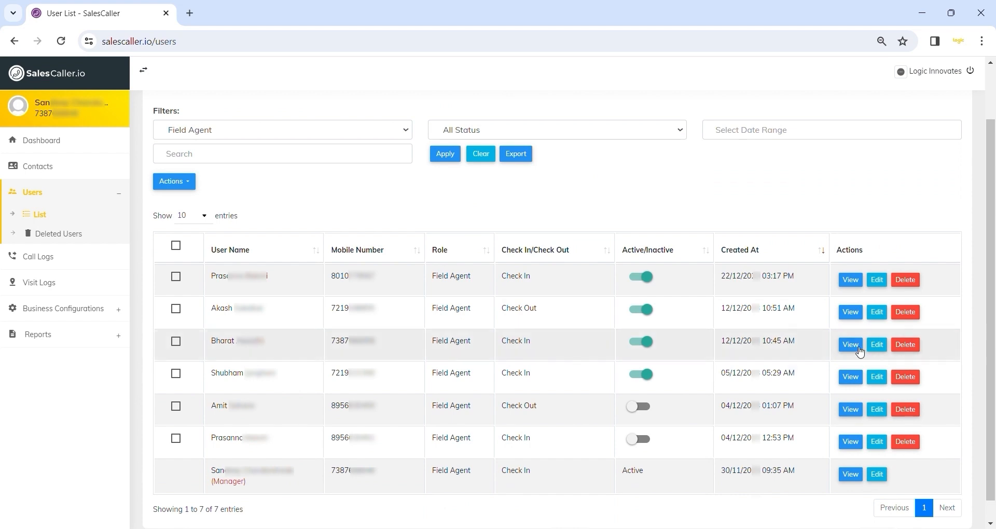
- Open the field agent's profile and view their contacts for SalesCaller.io, the third and fourth products
click(861, 352)
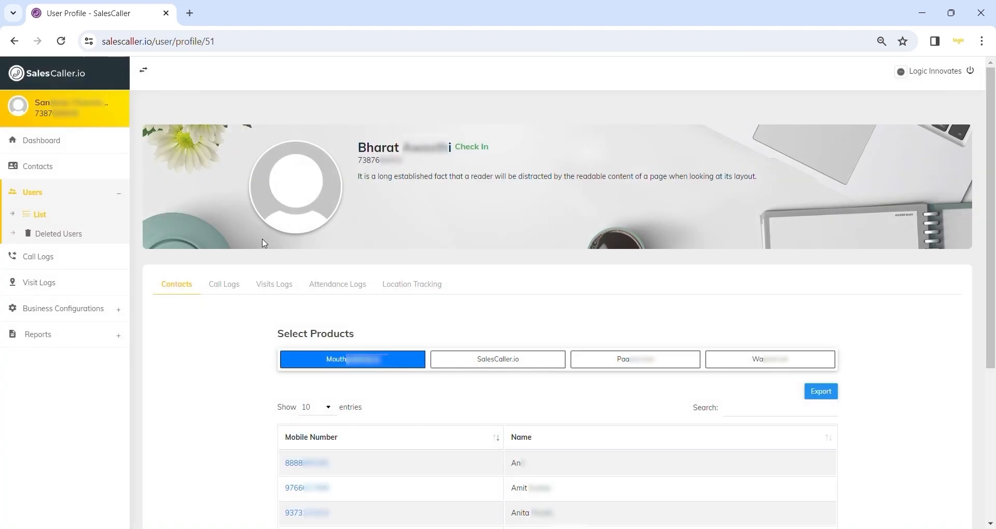
scroll(264, 243, down, 1)
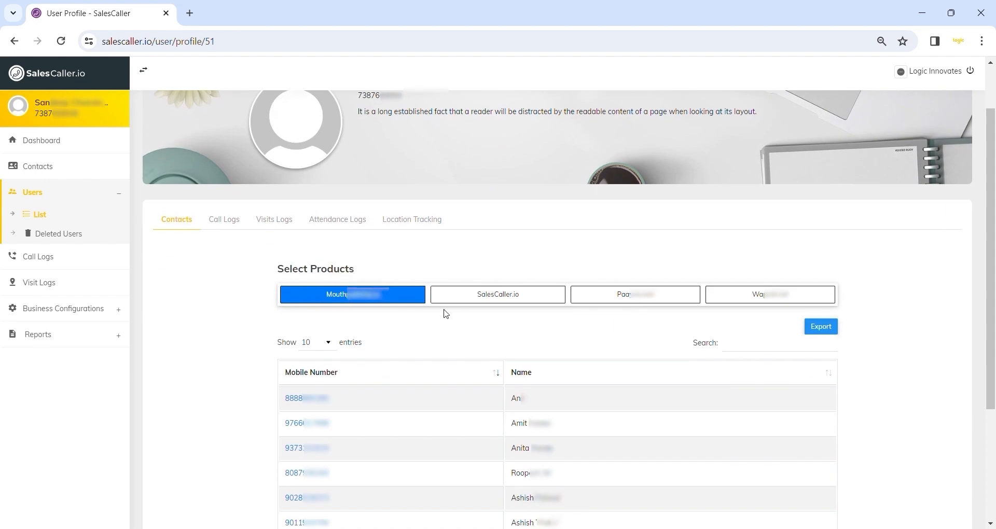
click(487, 298)
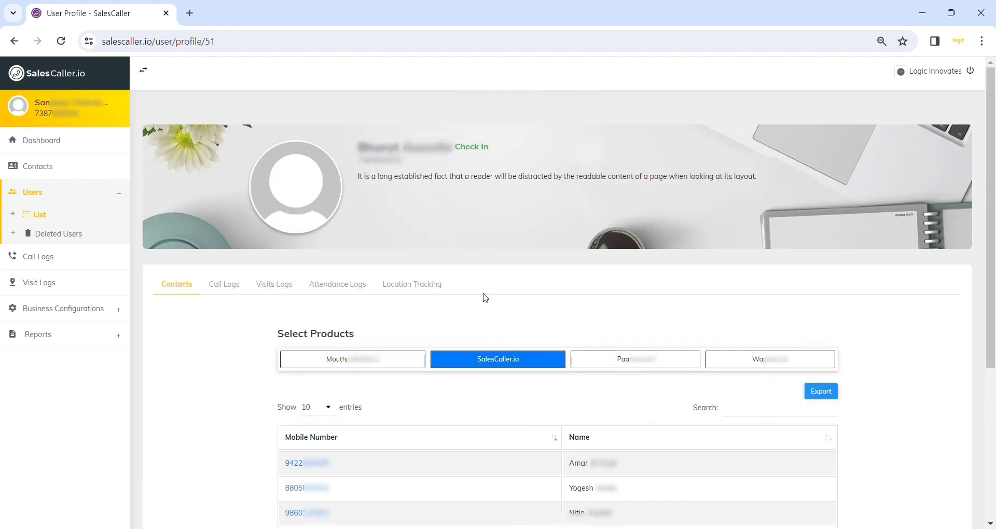
scroll(551, 342, down, 1)
click(613, 301)
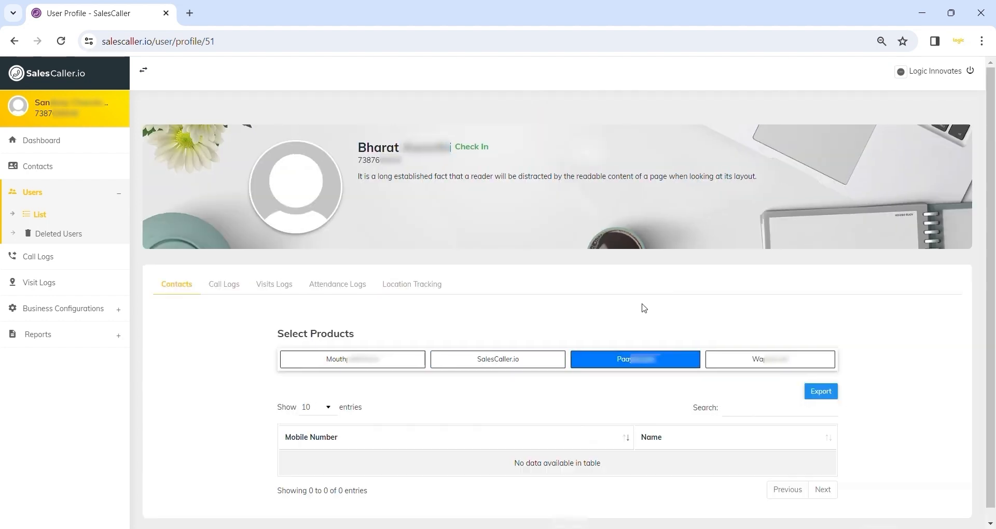
click(737, 359)
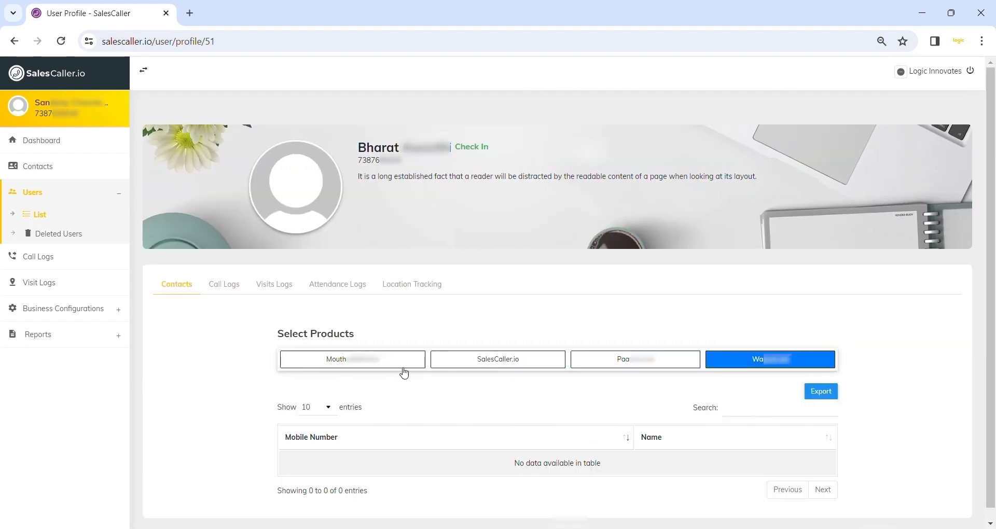
click(236, 288)
- Review the agent's call logs for SalesCaller.io, the third and the fourth product
scroll(334, 361, down, 1)
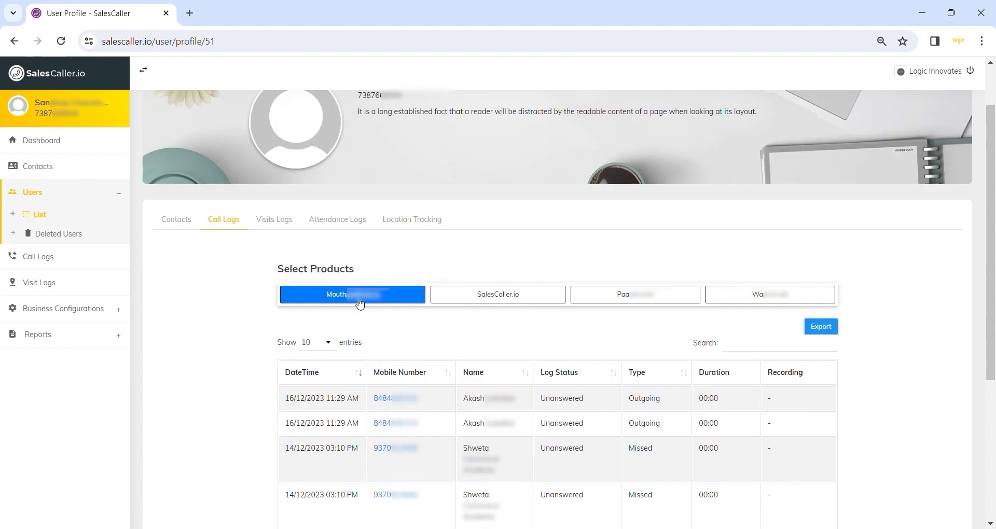
click(459, 299)
scroll(570, 337, down, 1)
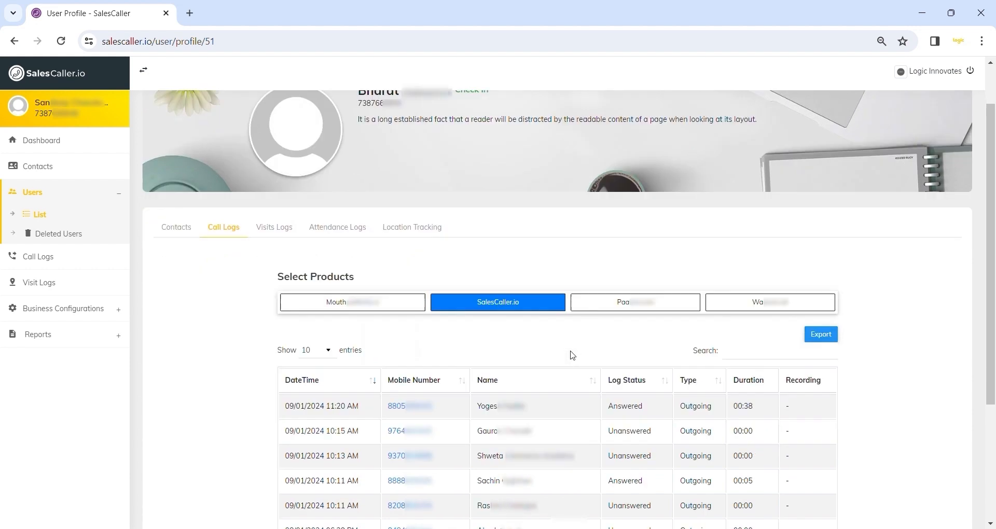
click(622, 301)
click(736, 358)
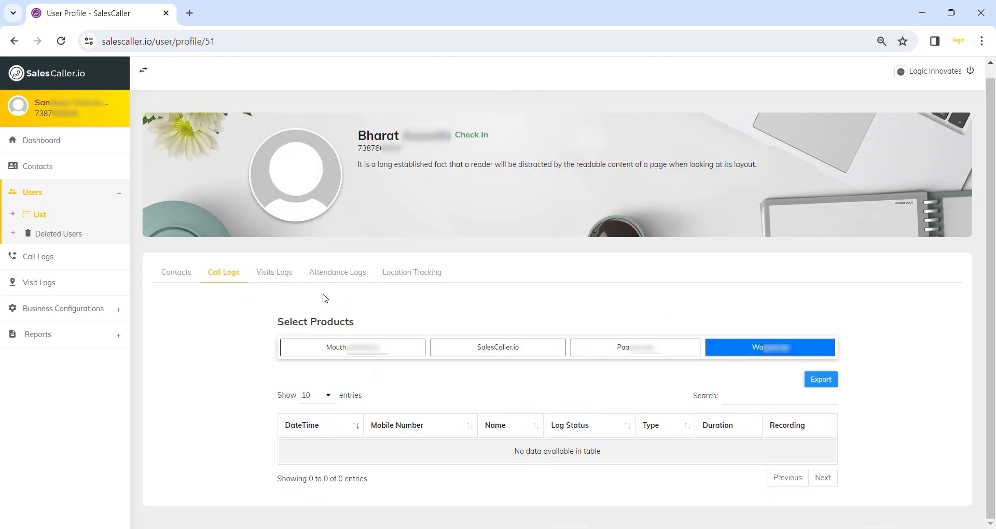
- Review the agent's visit logs for SalesCaller.io, the third and the fourth product
click(275, 273)
scroll(358, 311, down, 2)
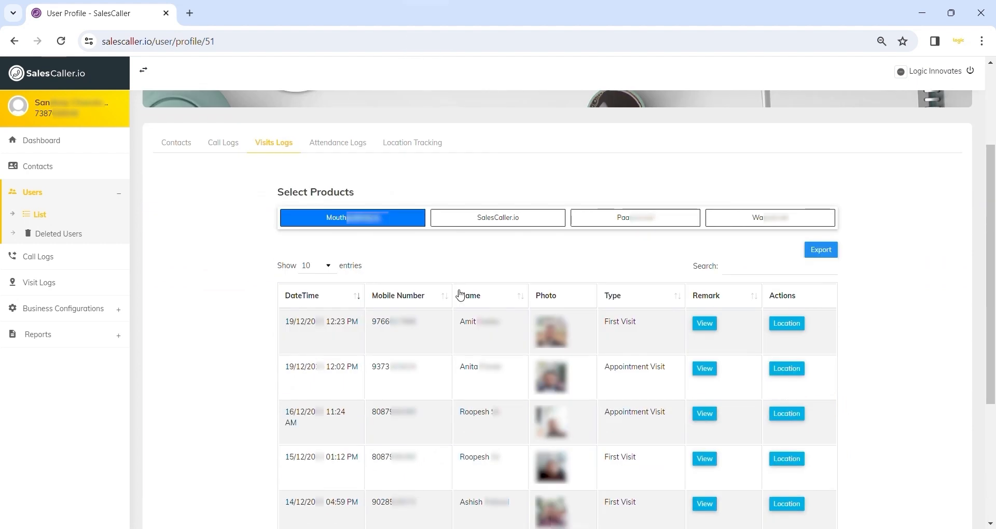
click(480, 220)
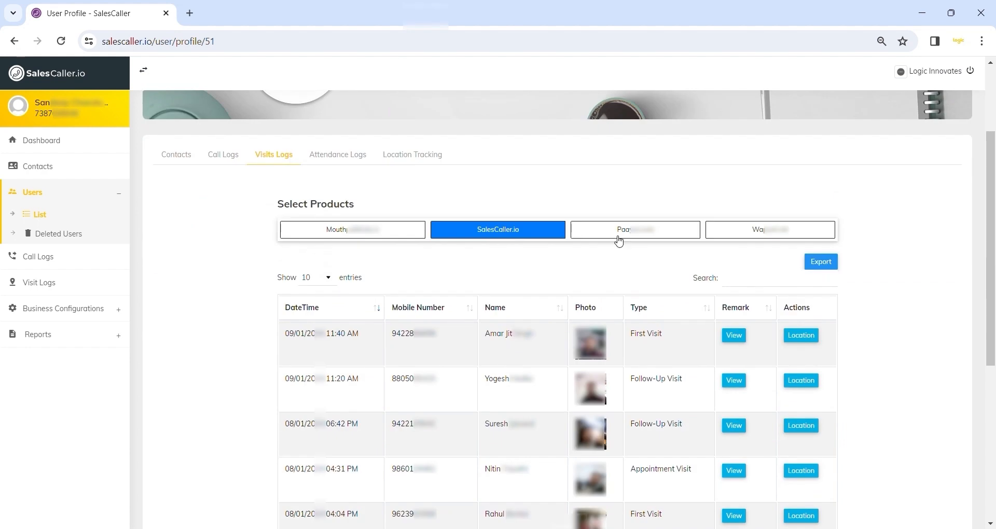
click(626, 234)
click(736, 359)
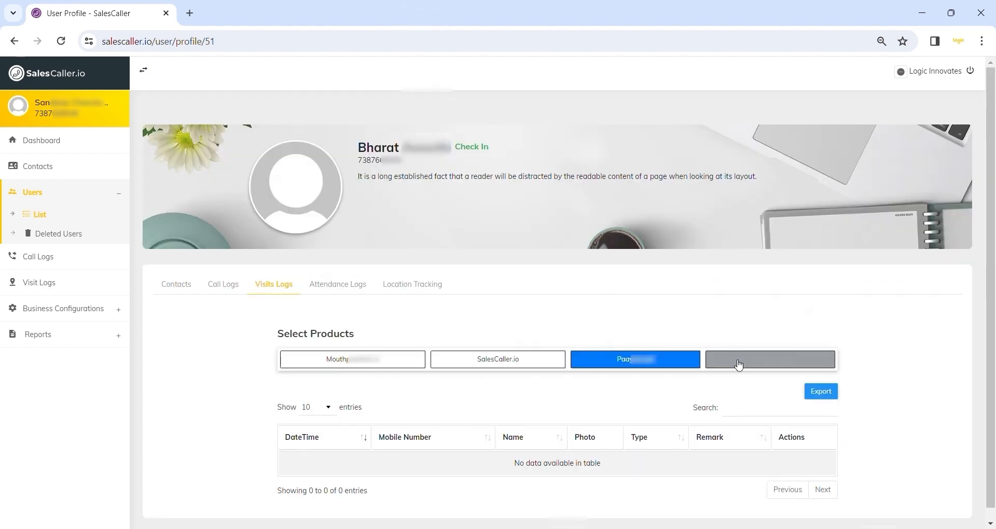
scroll(415, 311, down, 1)
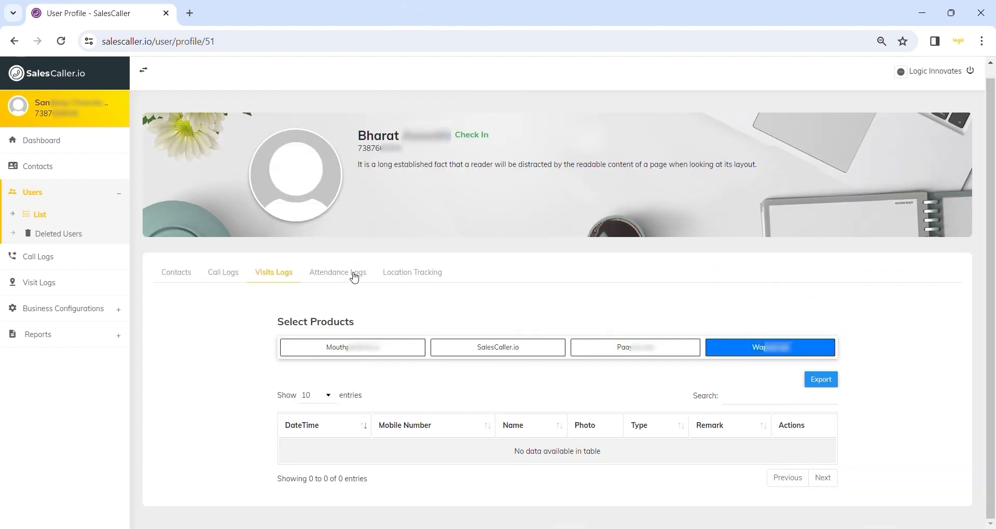
click(356, 276)
- View the agent's latest attendance check-in location on a map
scroll(414, 310, down, 3)
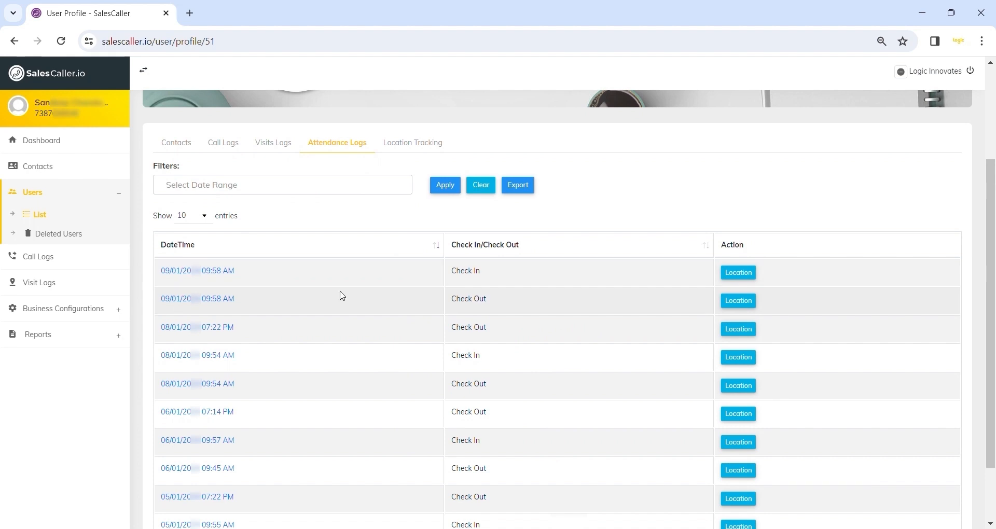
click(736, 278)
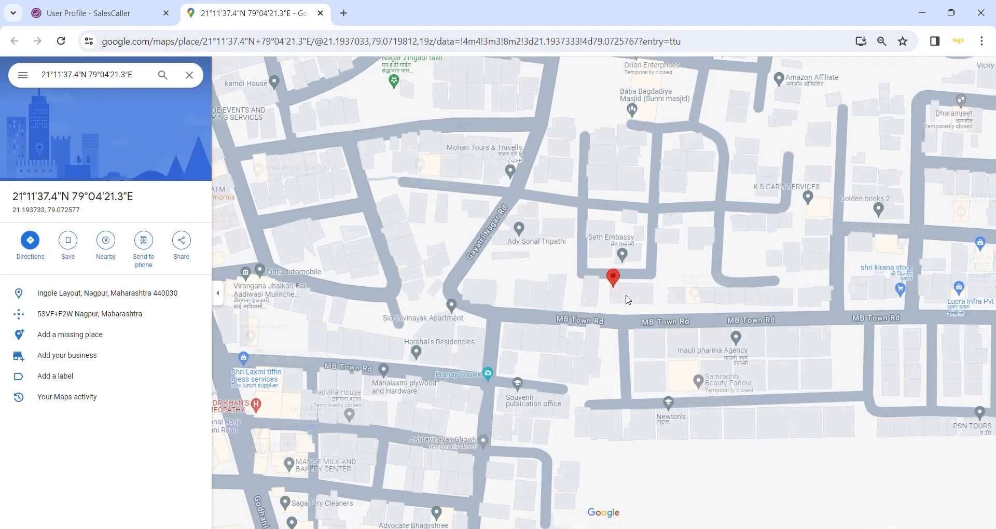
click(148, 15)
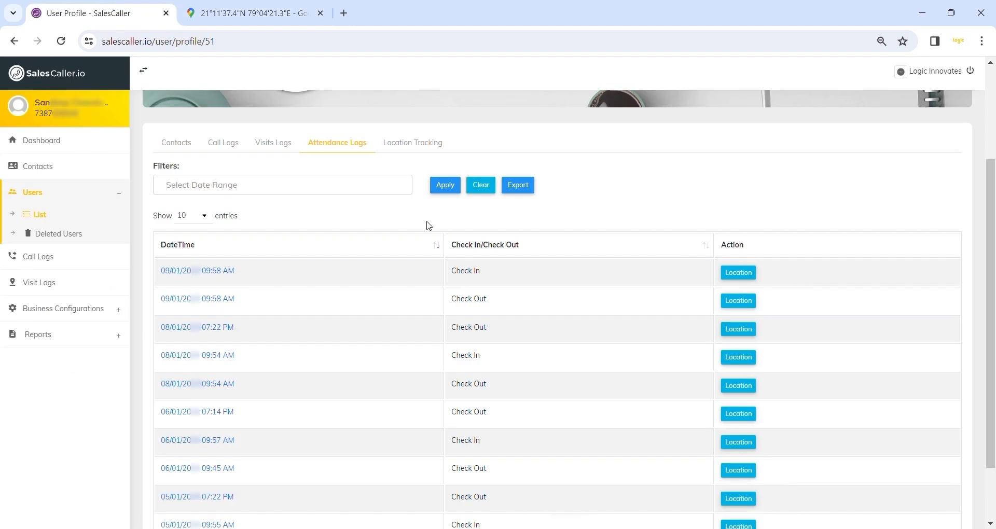
- View the agent's most recent location-tracking position on a map
click(416, 149)
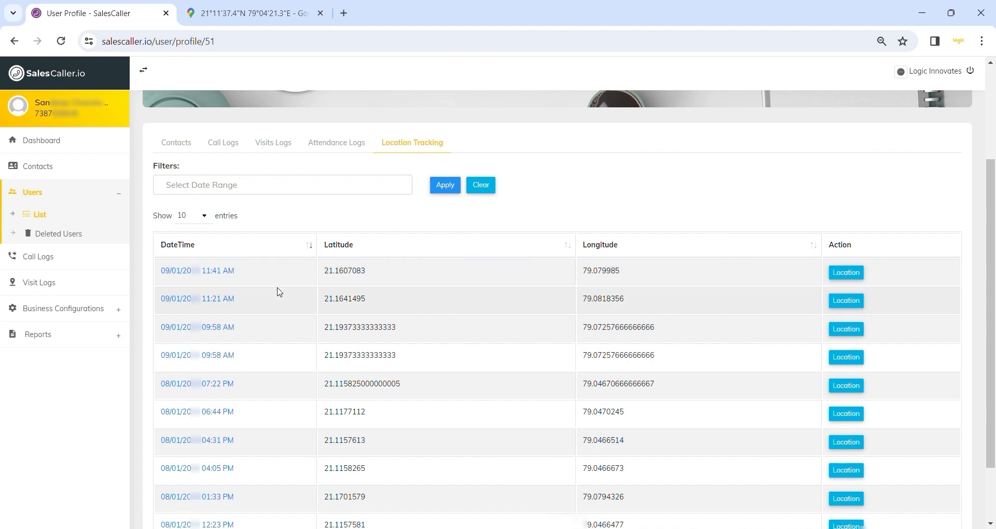
scroll(255, 310, down, 2)
scroll(254, 309, up, 2)
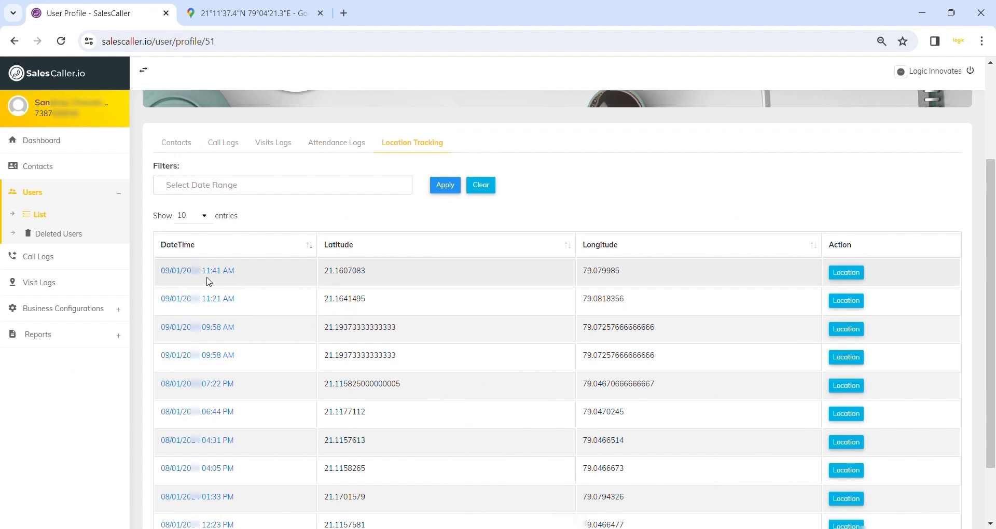
click(846, 273)
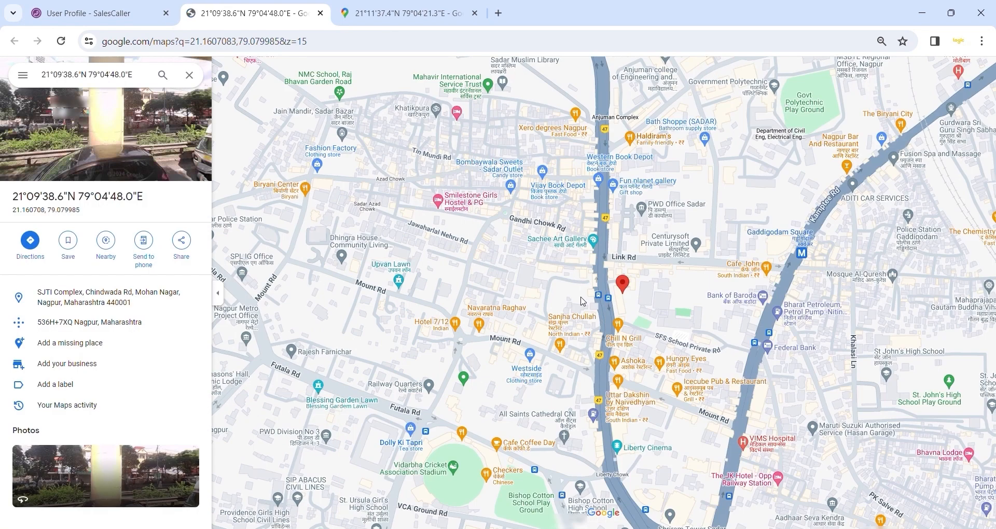
scroll(621, 301, up, 3)
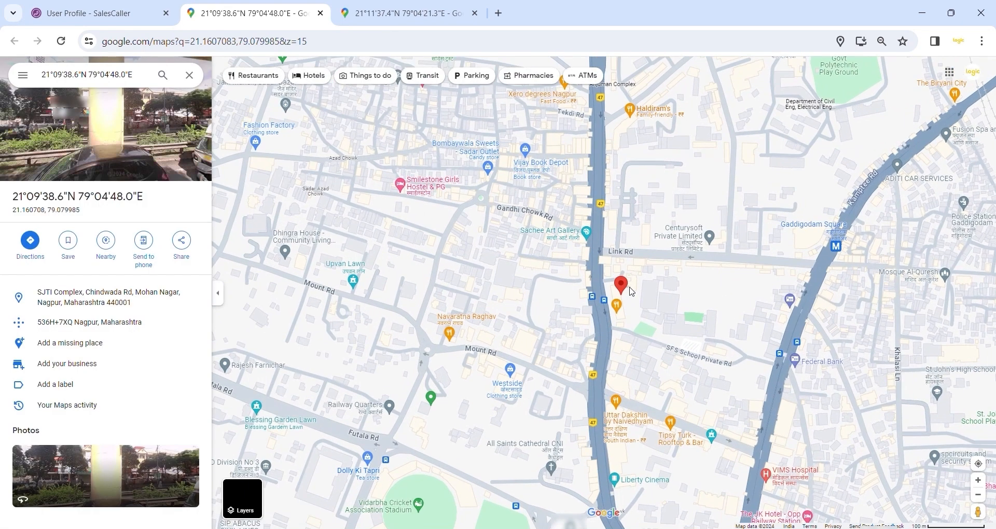
scroll(632, 291, up, 3)
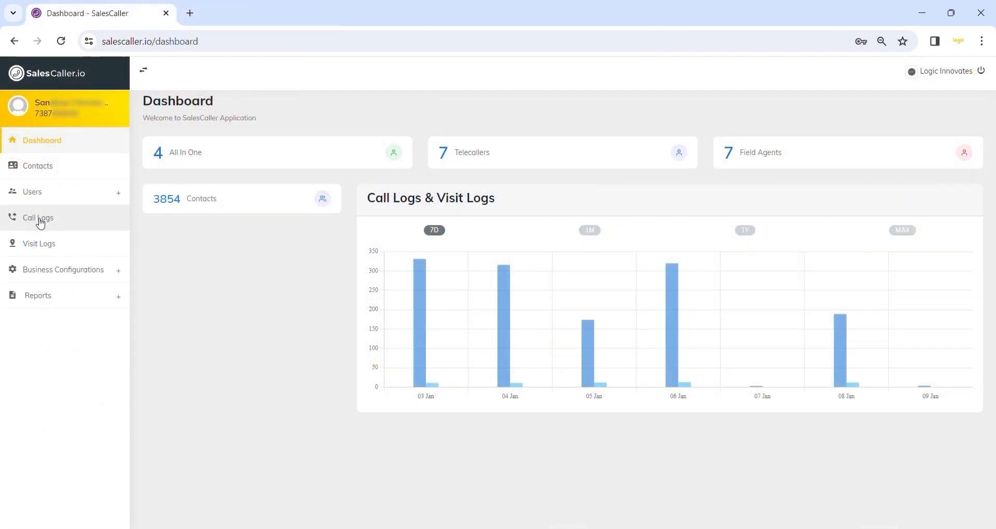
- Open the Call Logs page listing all 3,349 calls
click(41, 223)
drag(153, 146, 240, 155)
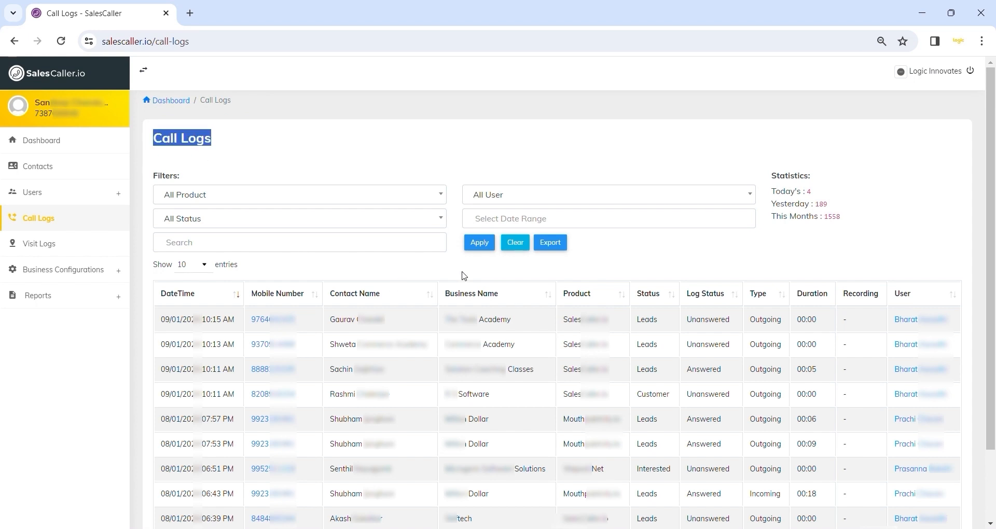
scroll(463, 275, down, 3)
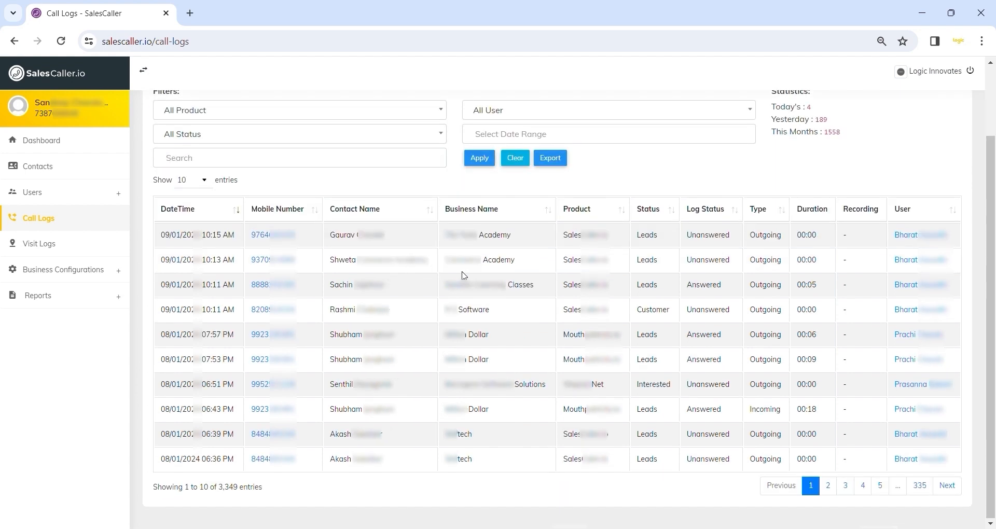
scroll(445, 272, up, 3)
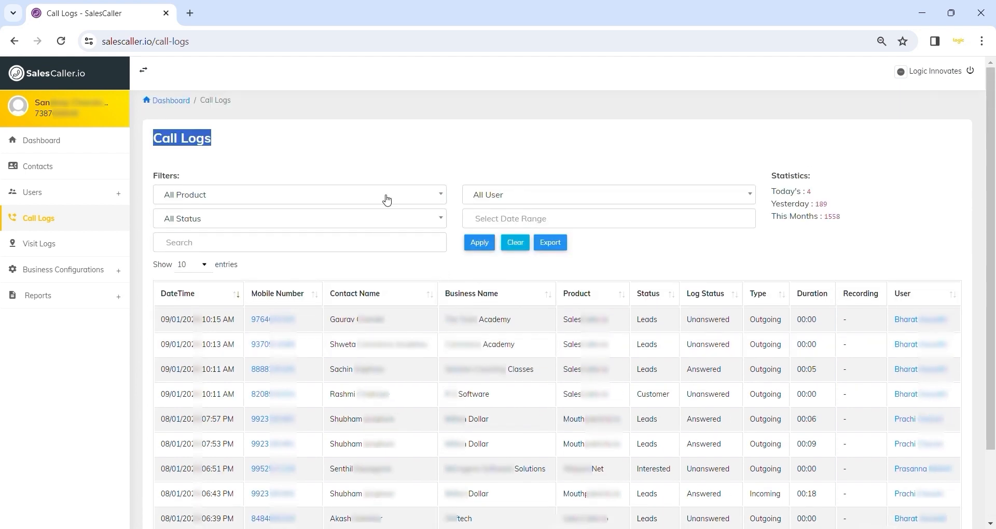
- Browse the product, user, status and date range filter options without applying any
click(384, 197)
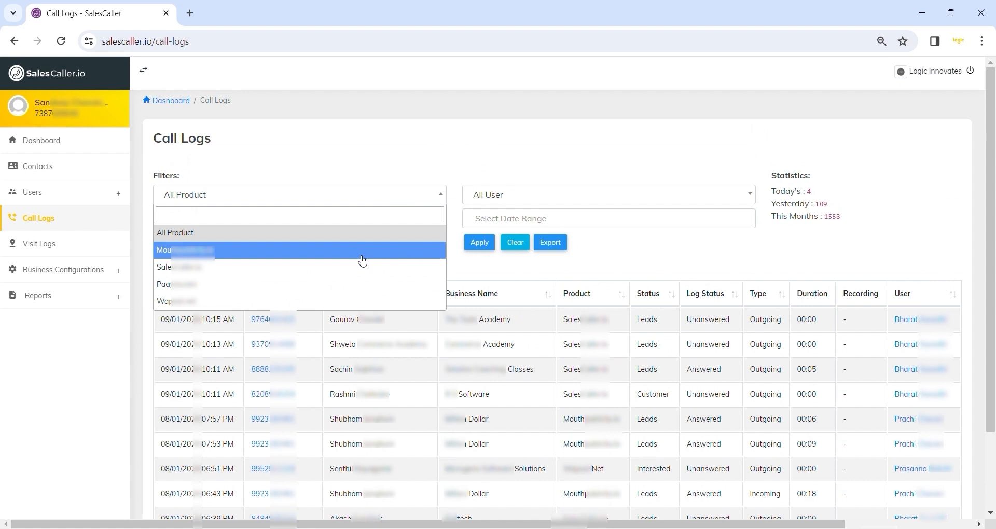
click(517, 200)
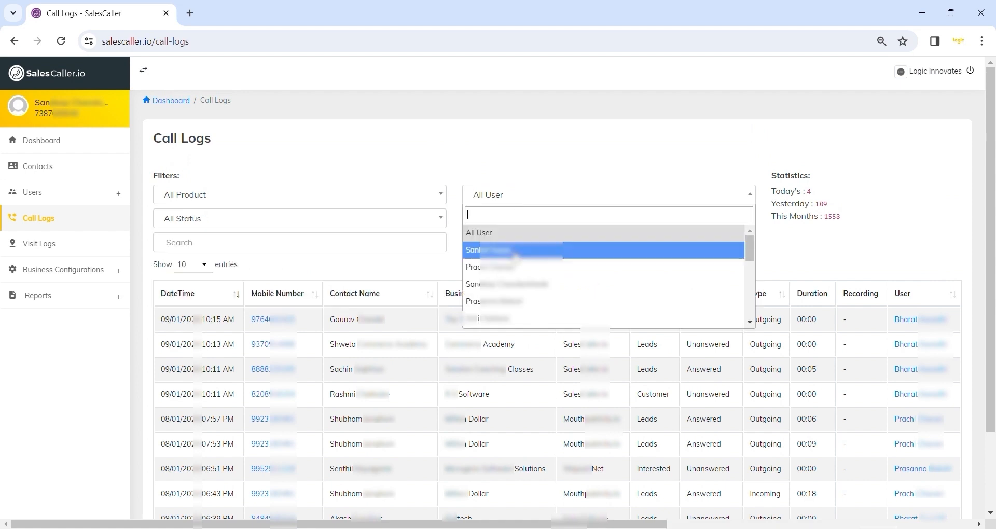
click(434, 229)
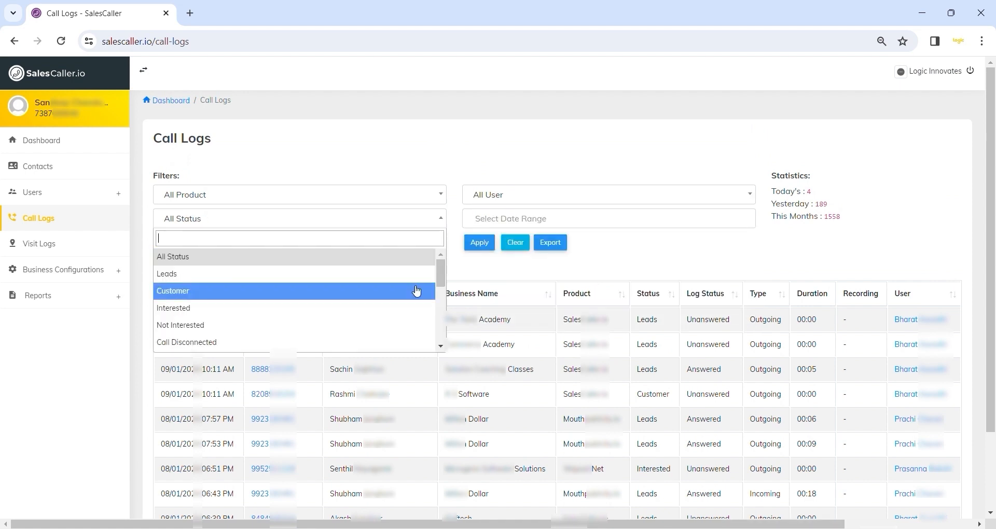
click(523, 224)
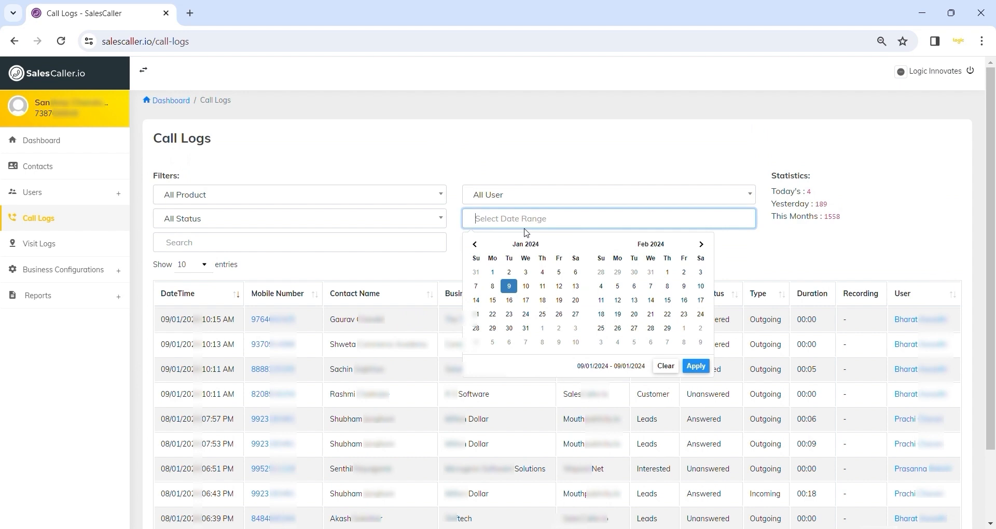
click(340, 243)
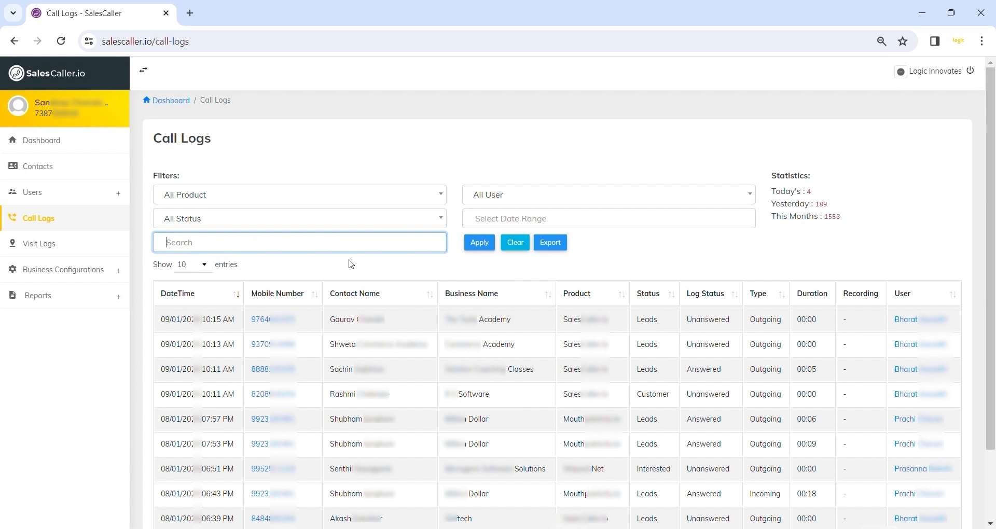
- Filter call logs to the SalesCaller.io product and the Sales caller TeleSales Team status
click(318, 199)
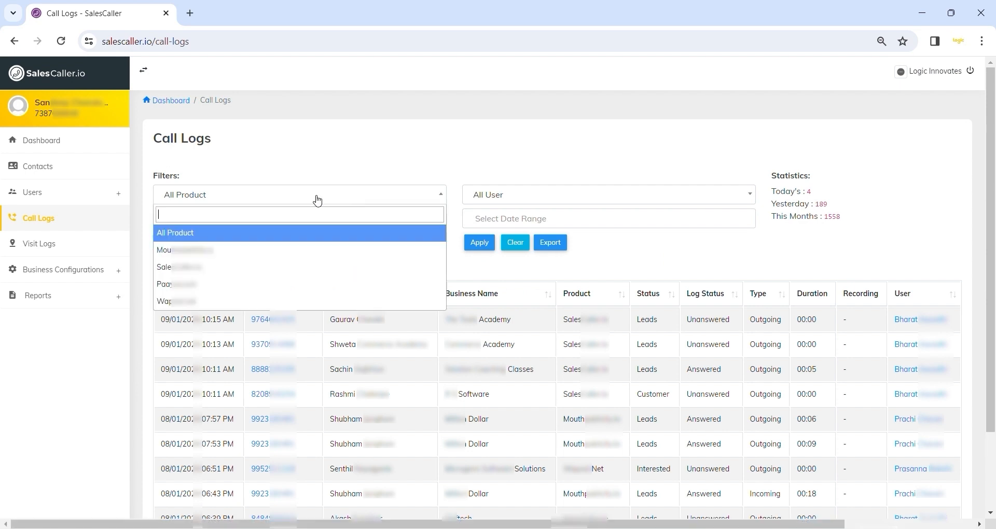
click(305, 267)
click(306, 223)
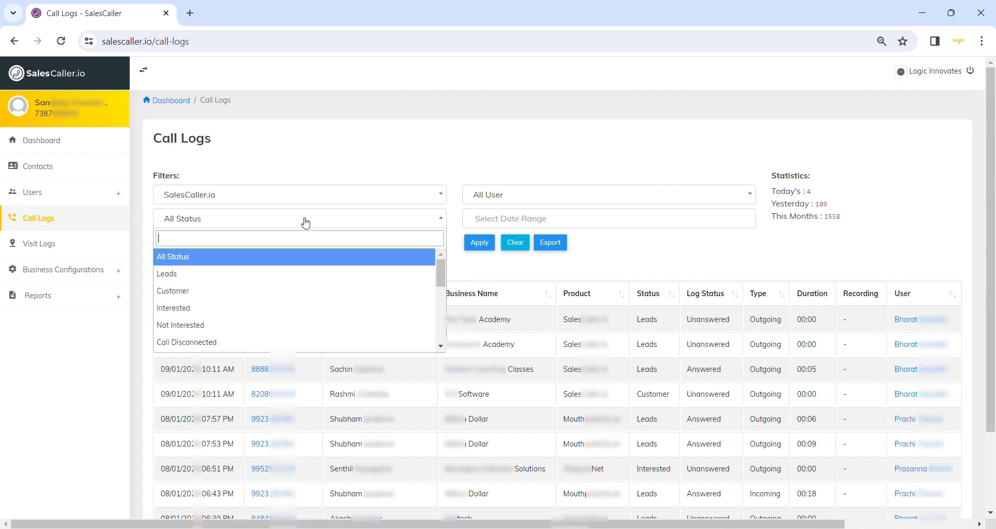
scroll(311, 293, down, 3)
click(311, 294)
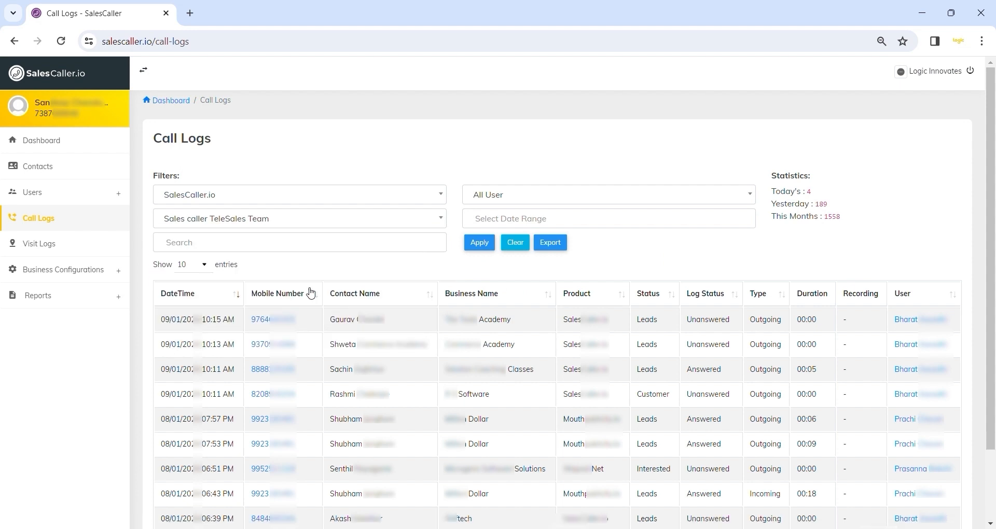
- Restrict the call logs to a single team member and apply the filters
click(514, 204)
scroll(526, 285, down, 2)
scroll(527, 285, up, 2)
click(524, 273)
click(507, 219)
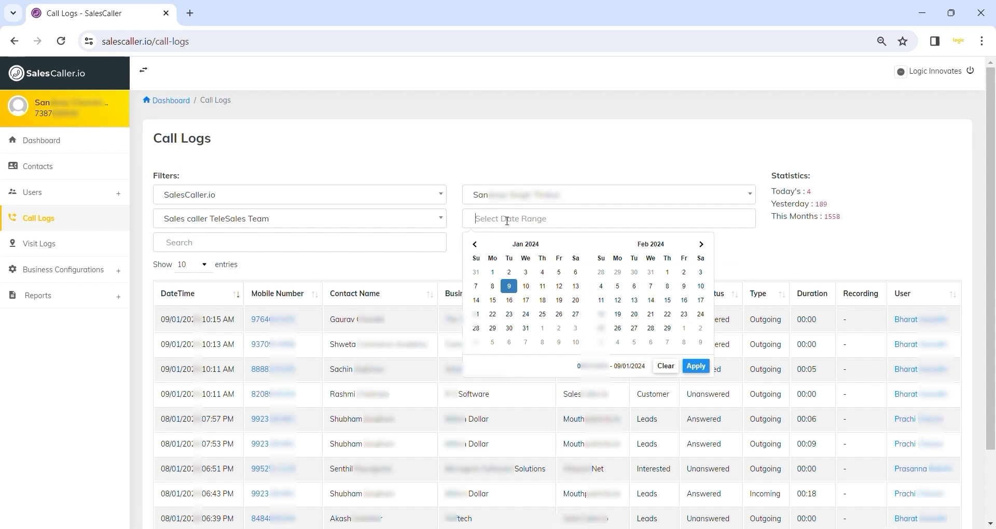
click(455, 216)
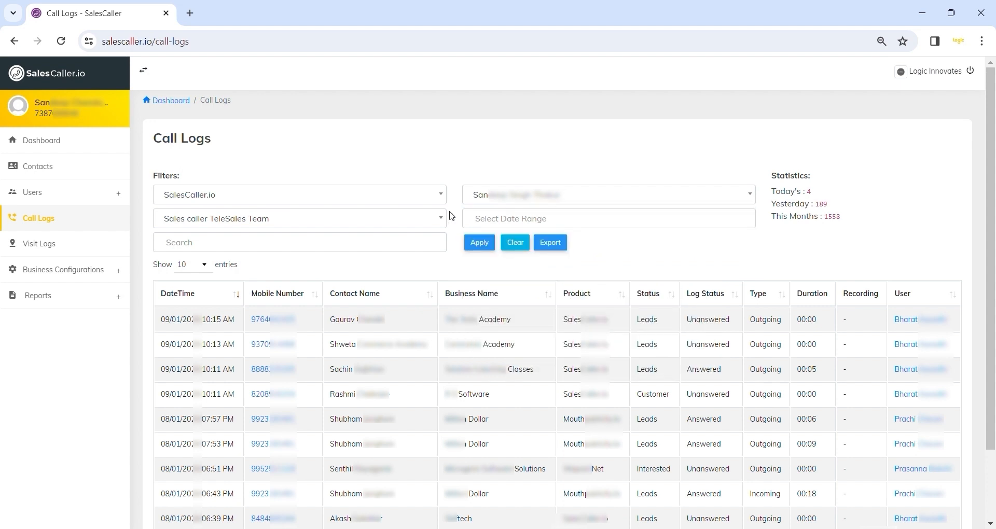
click(486, 250)
scroll(494, 264, down, 3)
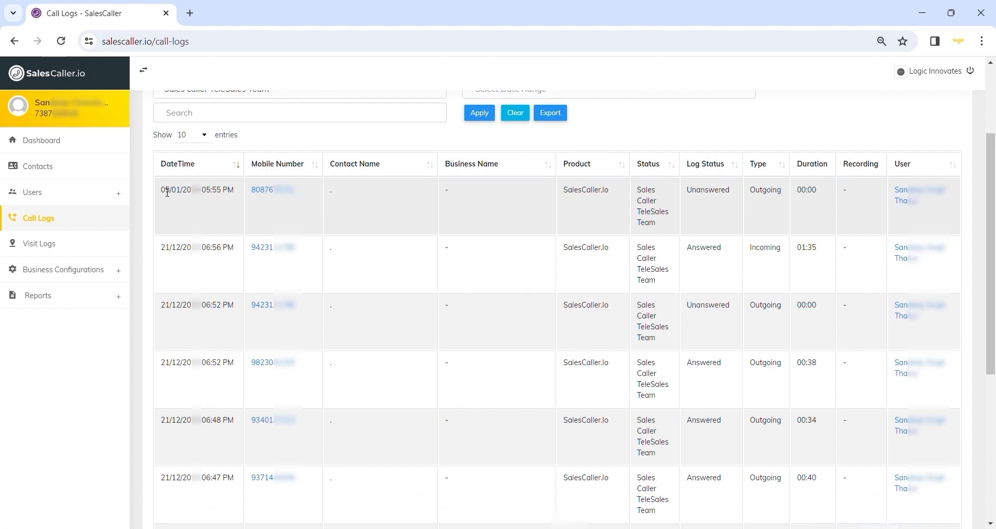
- Point out call details in the table: date, product, Answered/Unanswered statuses and Incoming type
scroll(167, 192, up, 2)
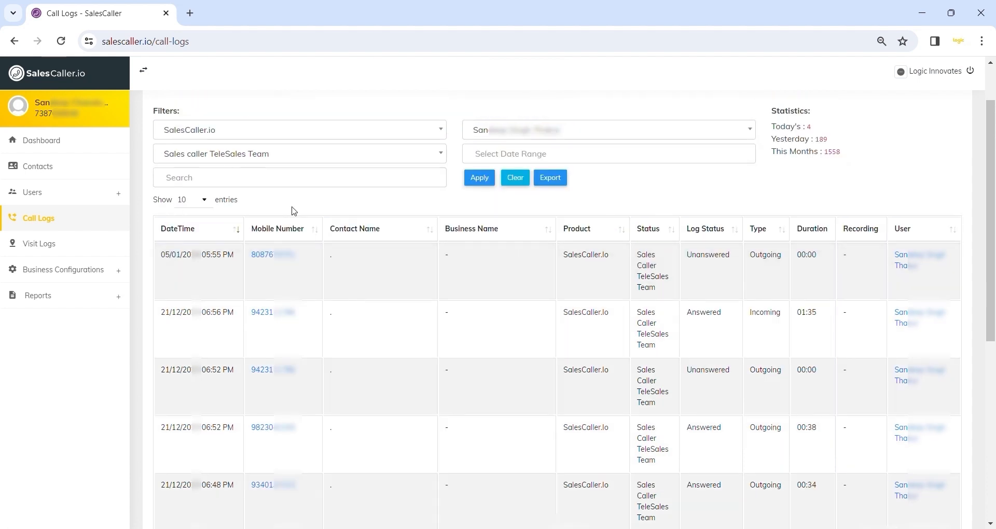
drag(171, 259, 210, 257)
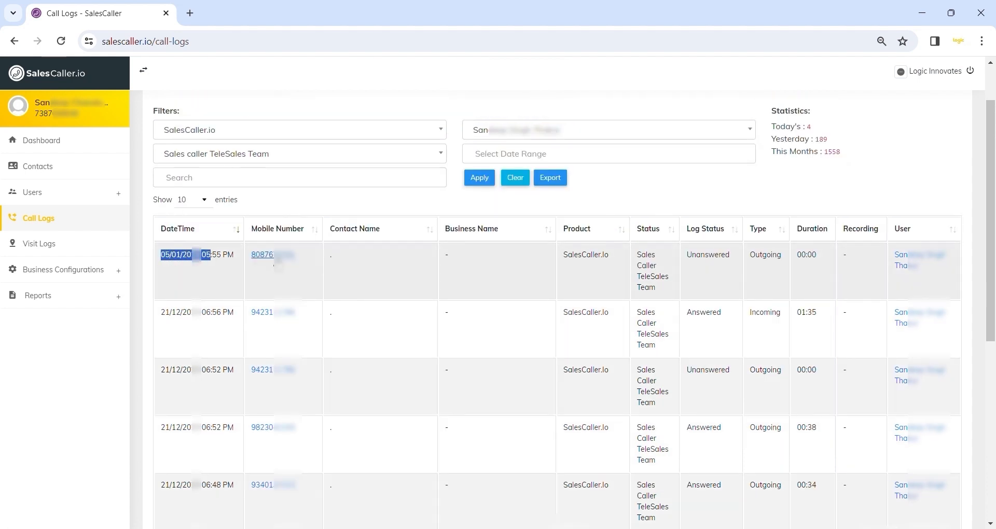
drag(564, 257, 661, 291)
click(644, 258)
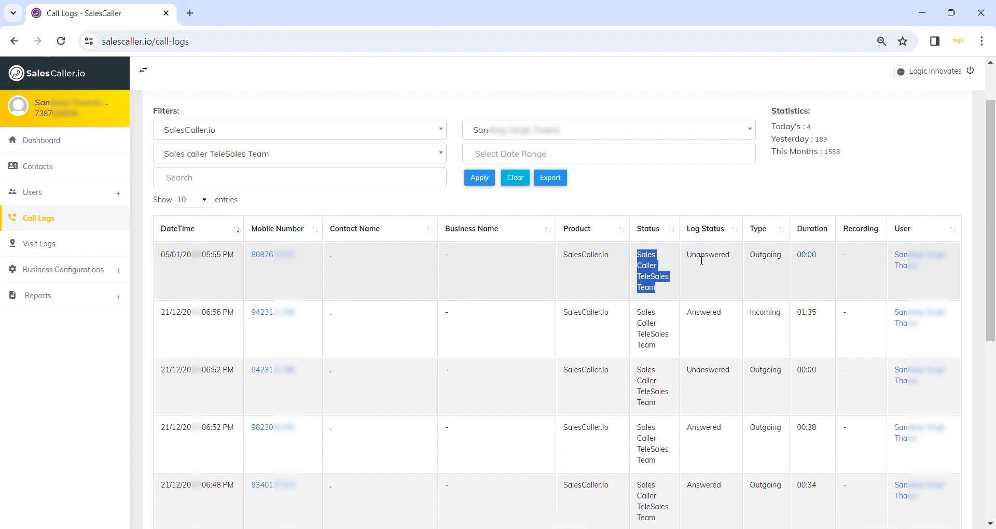
drag(688, 313, 722, 321)
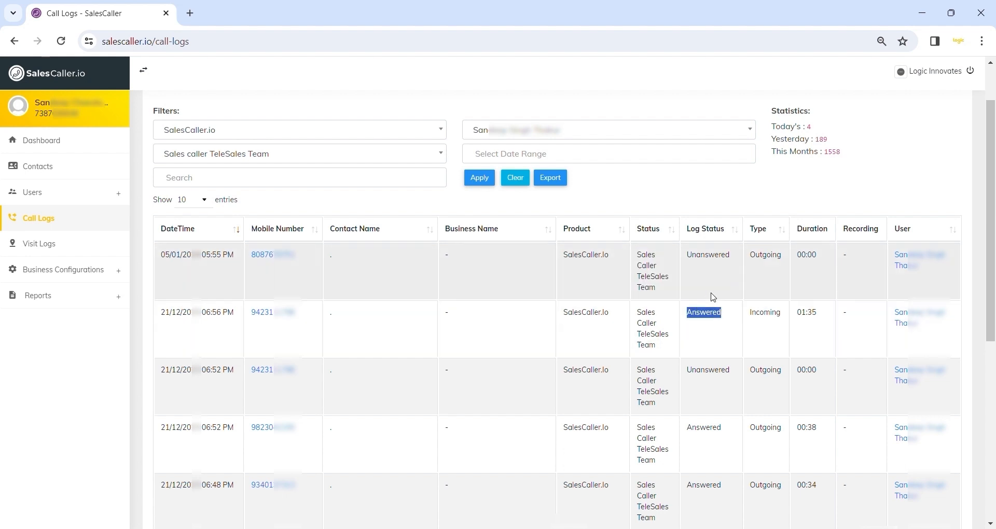
drag(688, 257, 747, 260)
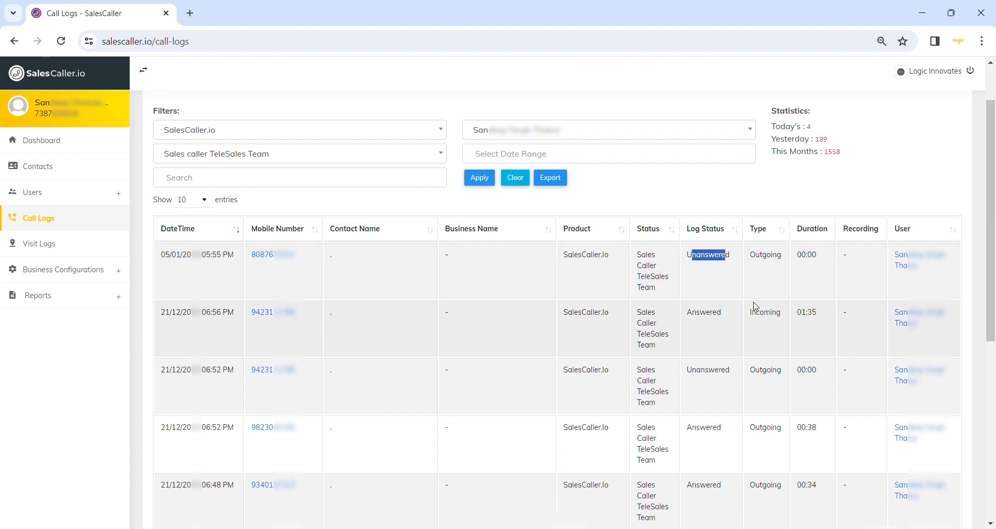
click(756, 321)
drag(756, 321, 781, 323)
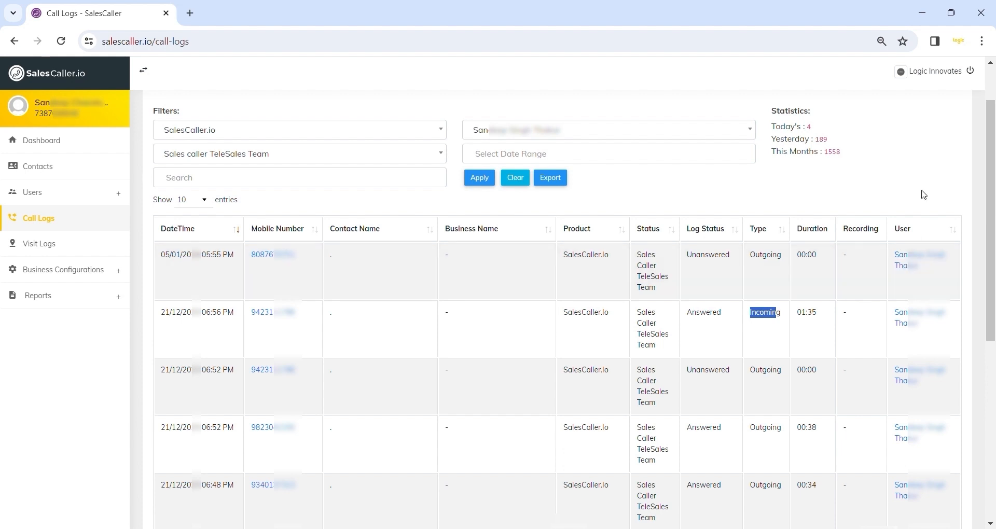
- Point out today's and this month's call counts, then reload Call Logs with filters reset
scroll(909, 199, up, 2)
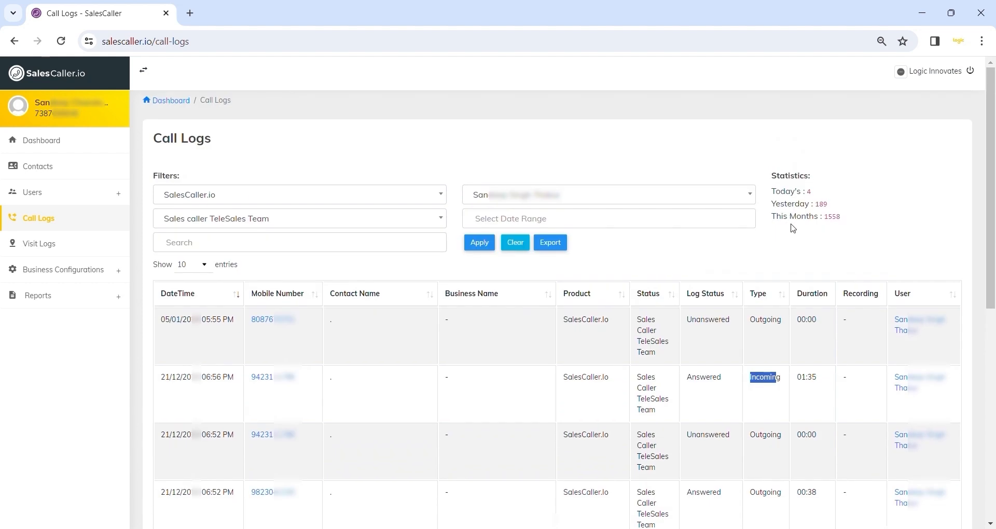
drag(771, 191, 830, 204)
drag(771, 216, 843, 218)
click(880, 182)
click(62, 228)
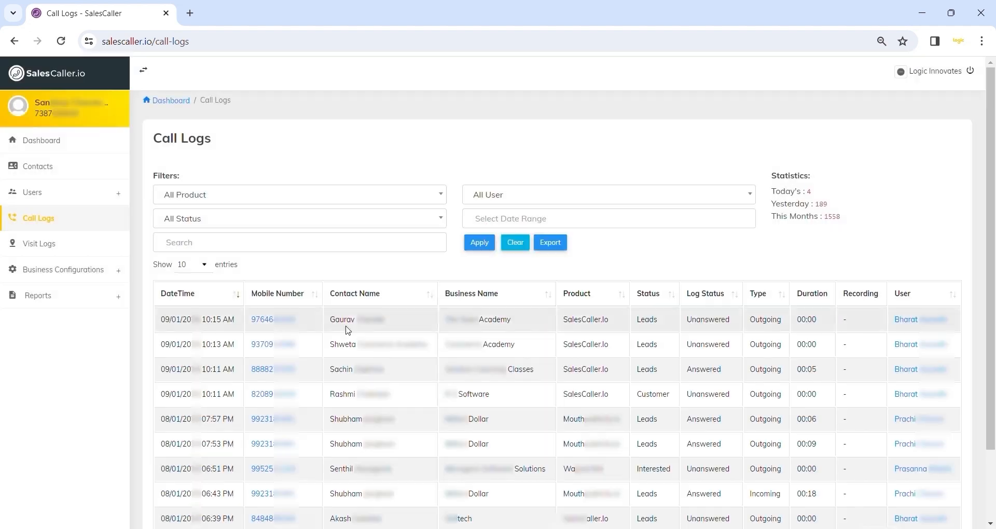
- Open Visit Logs and point out the page heading and the Filters label
click(37, 245)
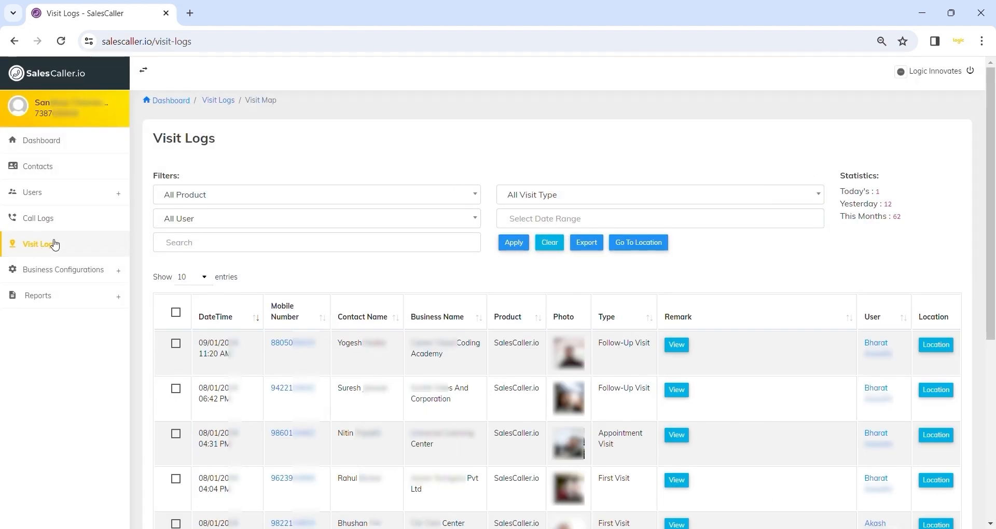
click(69, 251)
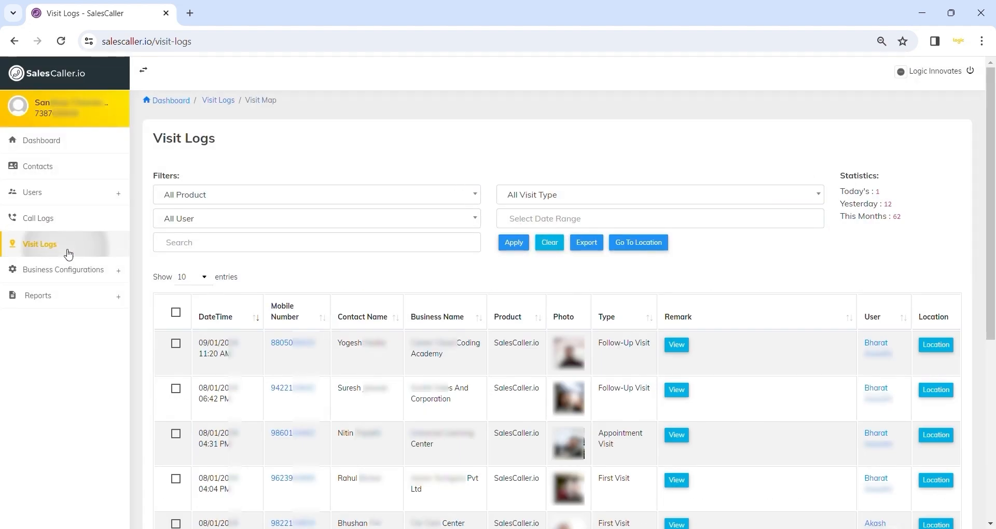
drag(158, 143, 216, 126)
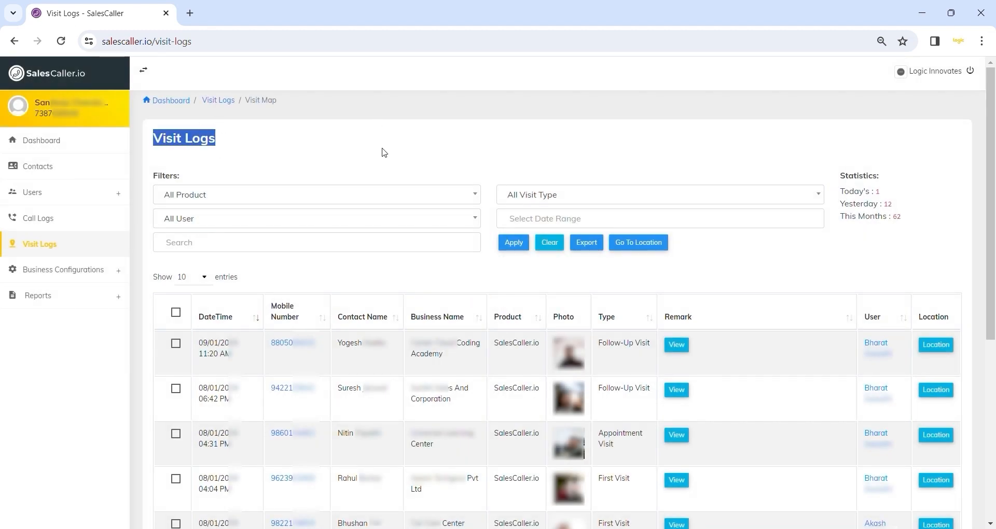
scroll(501, 222, down, 6)
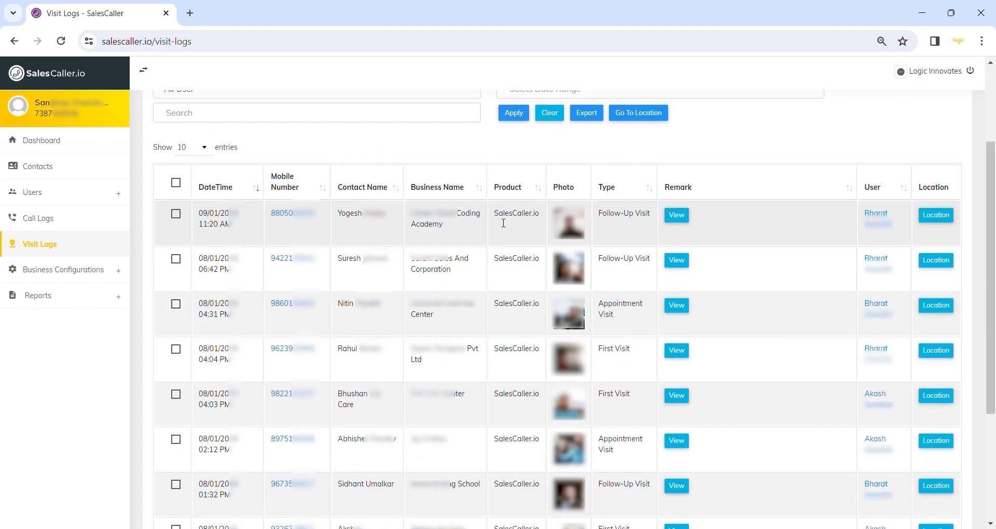
scroll(501, 222, up, 6)
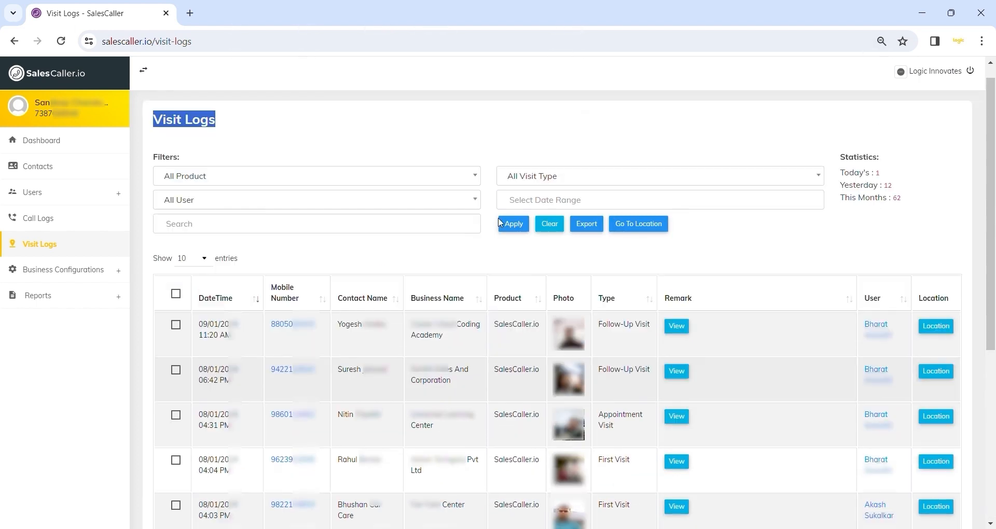
click(397, 171)
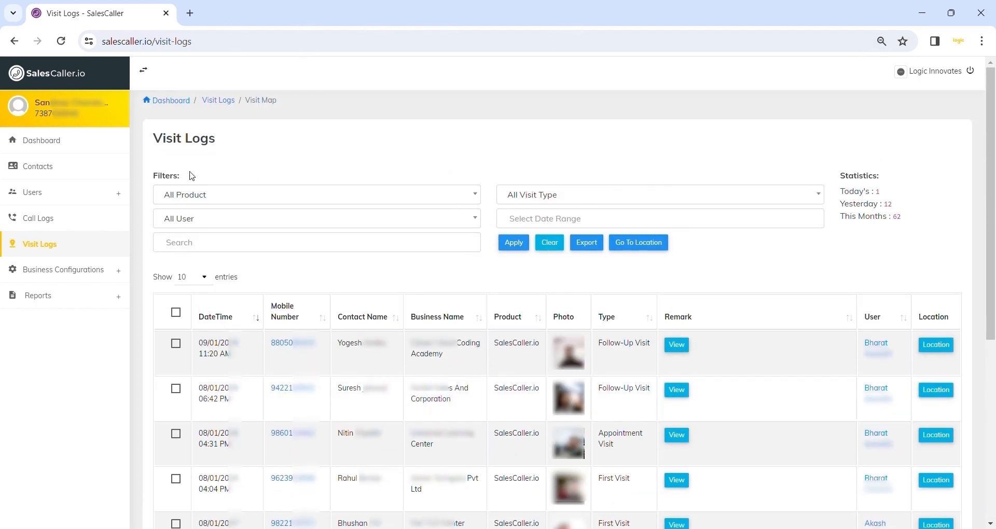
drag(182, 185, 158, 181)
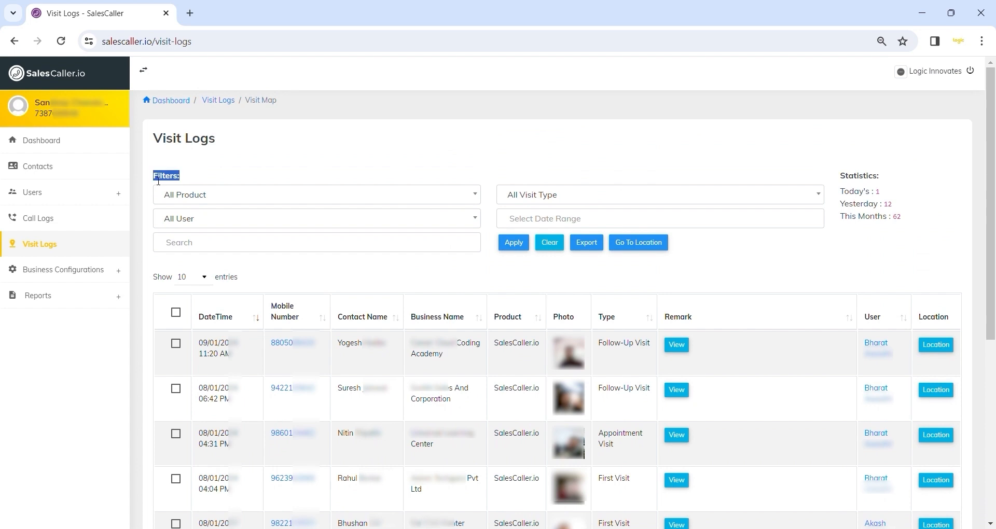
- Set the visit filters to product SalesCaller.io and visit type First Visit
click(209, 192)
click(206, 268)
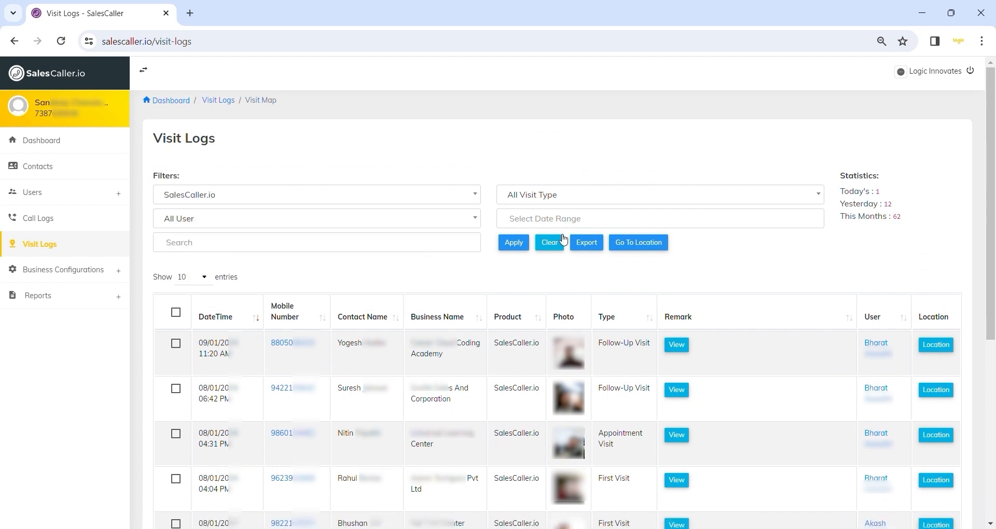
click(576, 197)
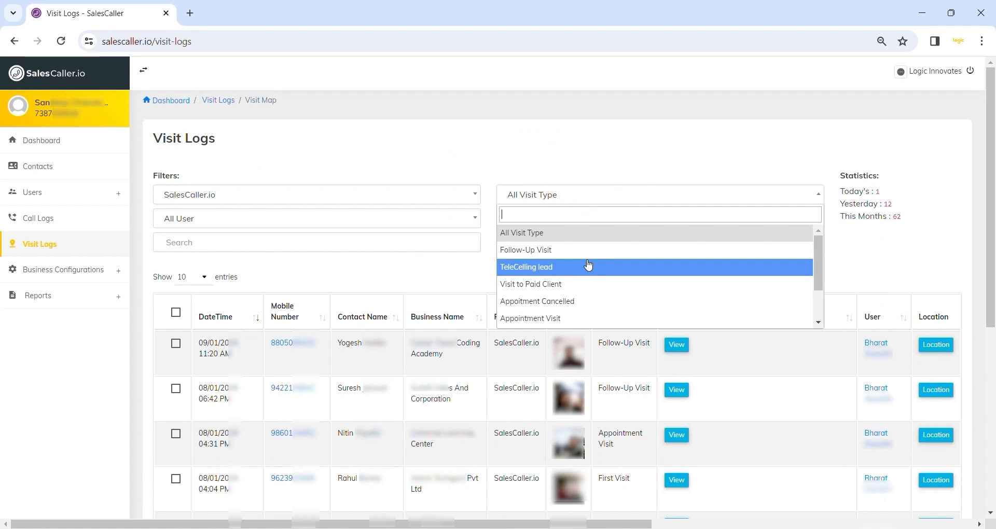
scroll(586, 267, down, 2)
click(584, 284)
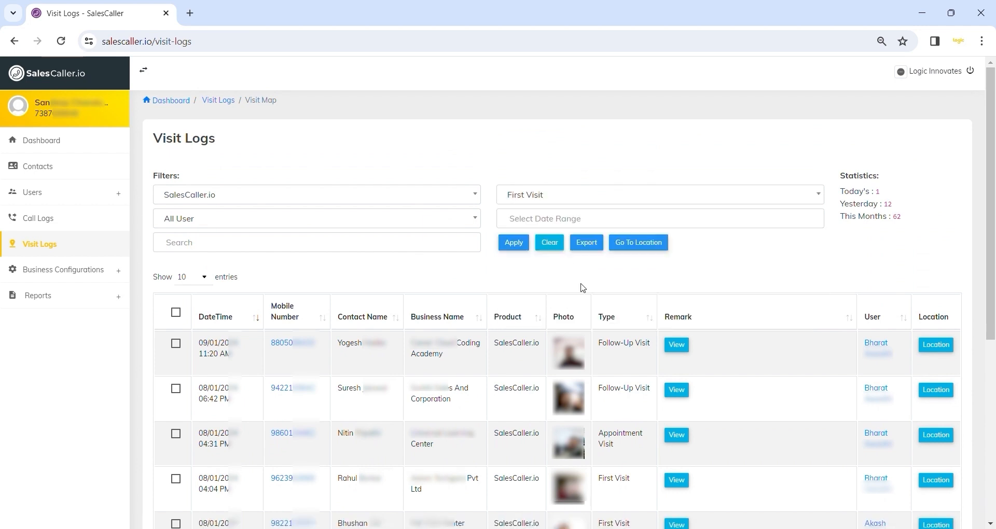
- Choose a single team member and date range 01/01/2024–08/01/2024, then apply
click(419, 223)
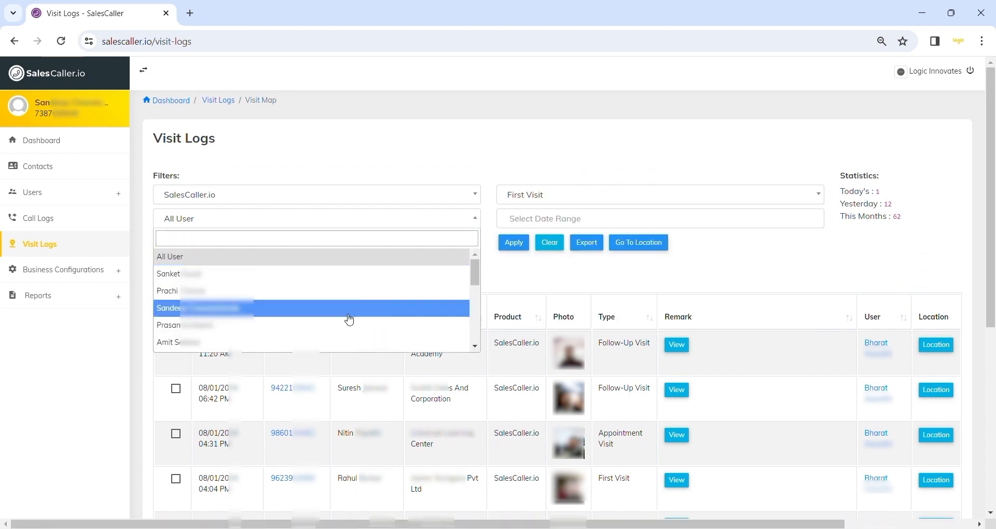
scroll(348, 319, down, 1)
click(344, 312)
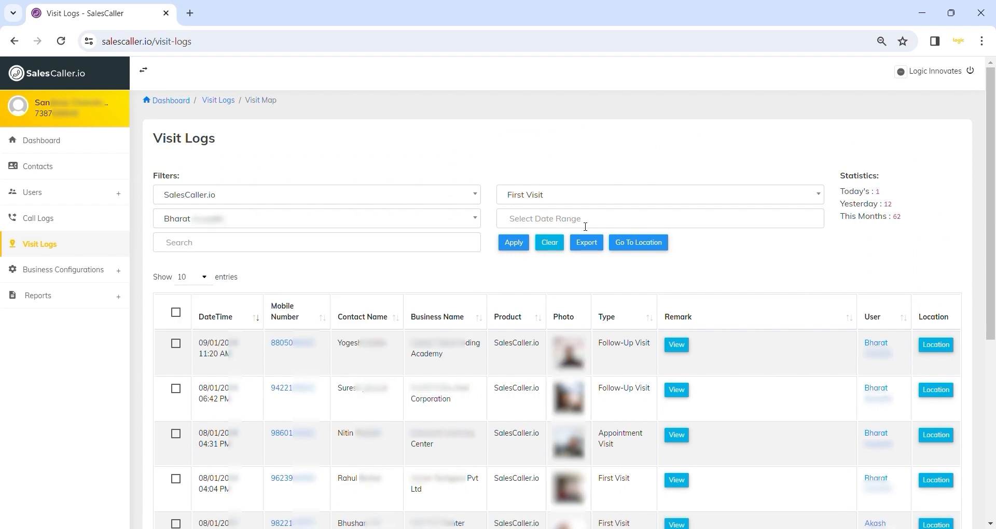
click(587, 223)
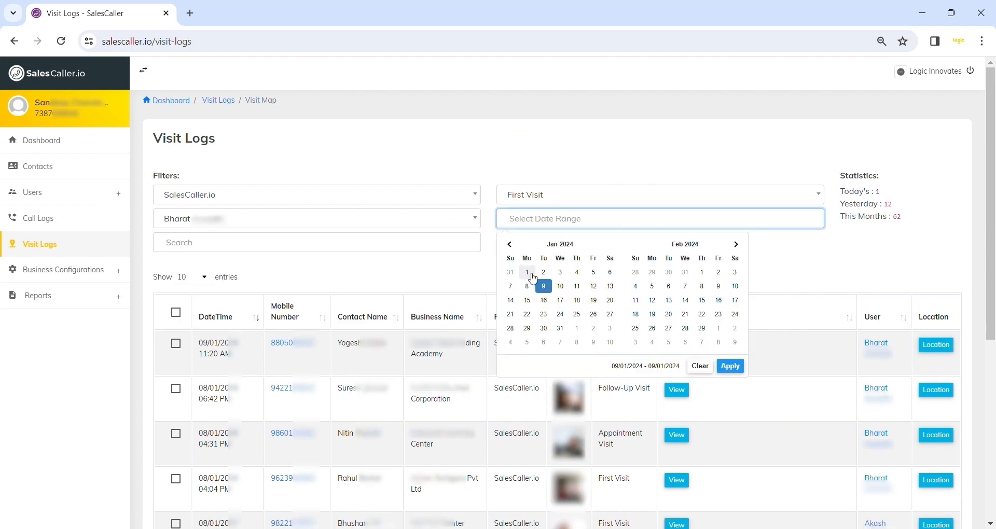
click(527, 273)
click(527, 287)
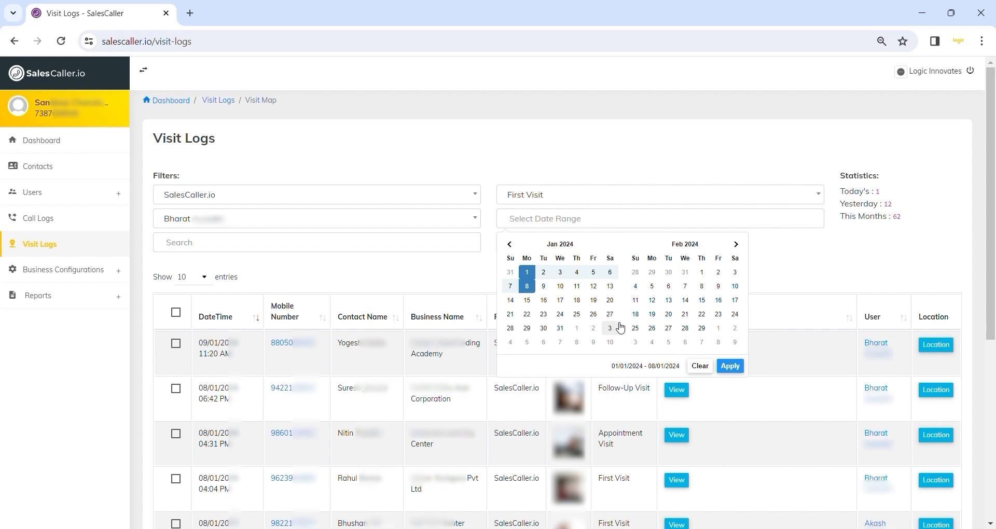
click(732, 367)
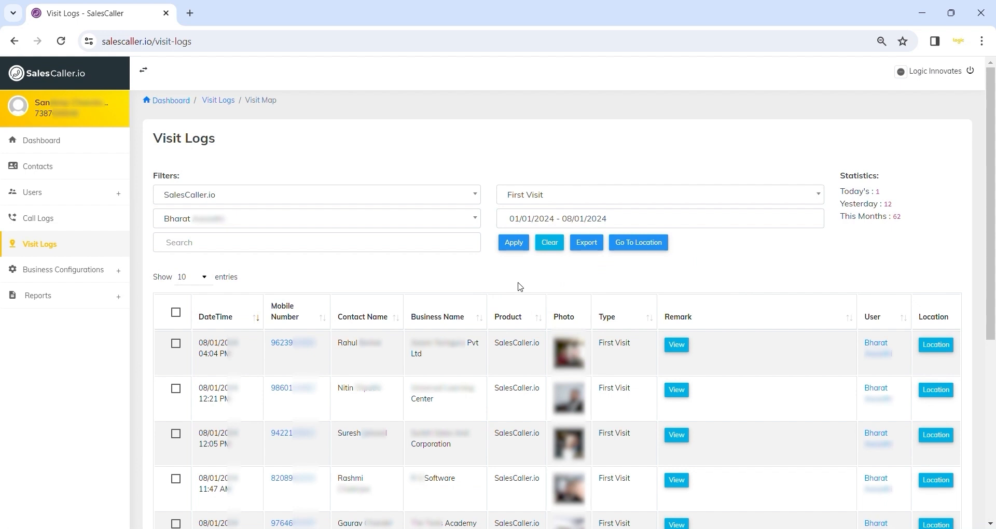
- Point out the first filtered visit's date, mobile number, contact name and SalesCaller.io product
scroll(521, 287, down, 6)
scroll(522, 288, up, 5)
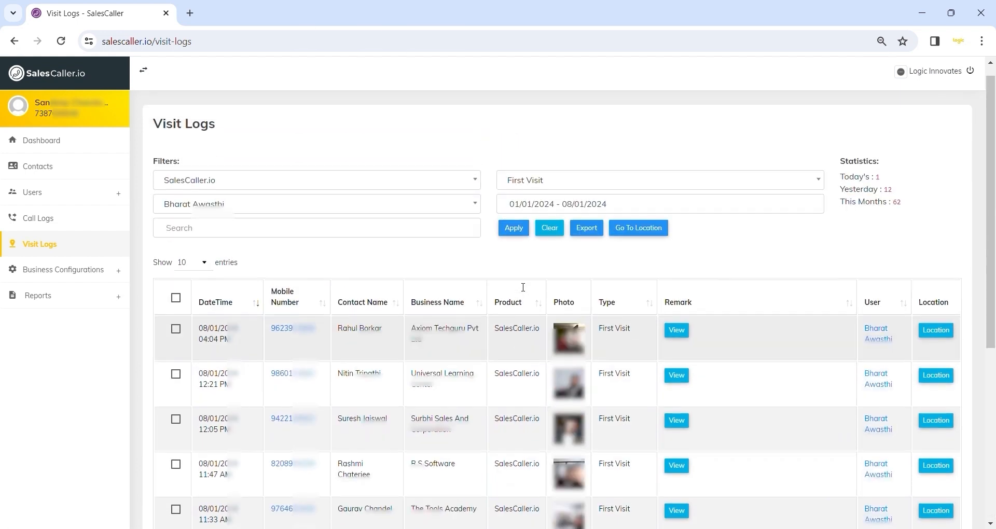
scroll(523, 287, up, 1)
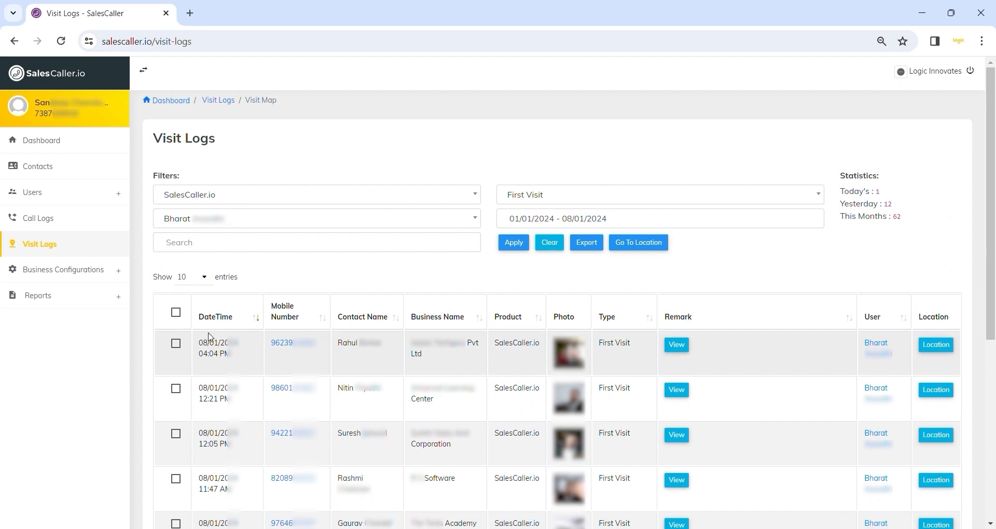
mouse_move(204, 345)
mouse_down()
mouse_move(242, 350)
mouse_move(205, 358)
mouse_up()
drag(270, 342, 321, 354)
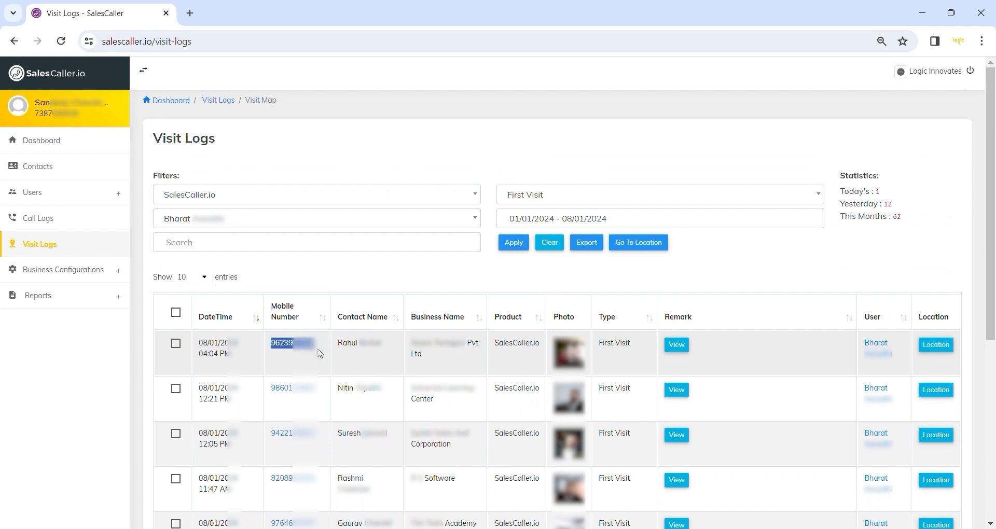
drag(343, 345, 427, 356)
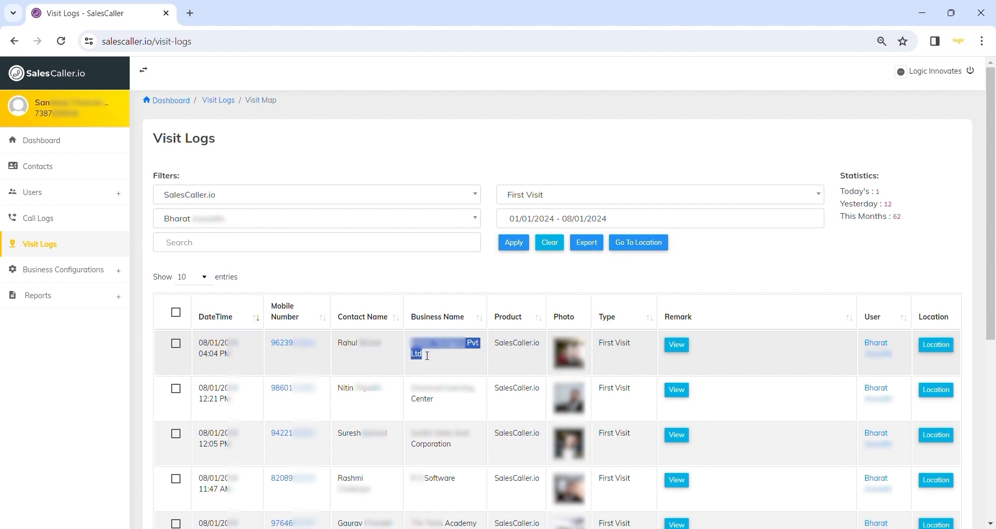
drag(493, 343, 544, 350)
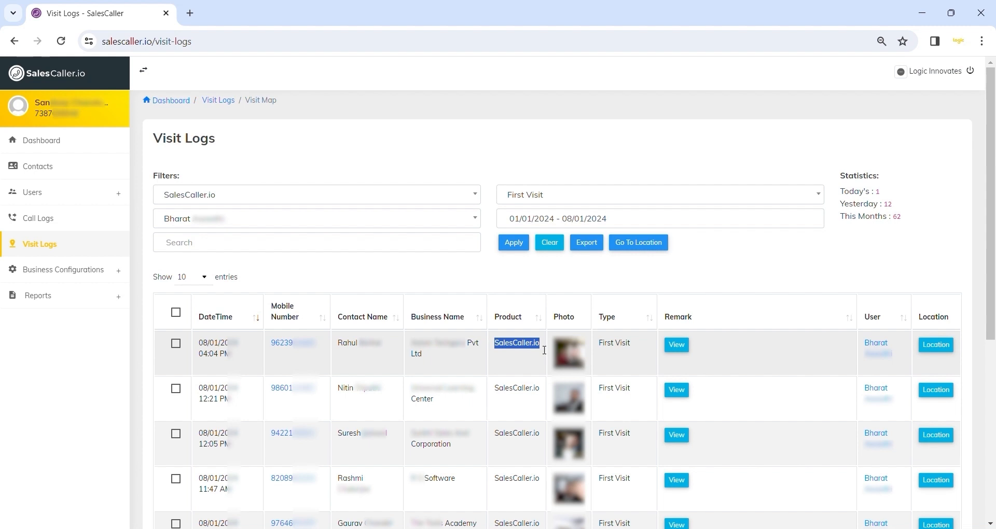
- View the first visit's photo and remark 'Intrested for SalesCaller.io want 5 telecallers', then close both
click(569, 353)
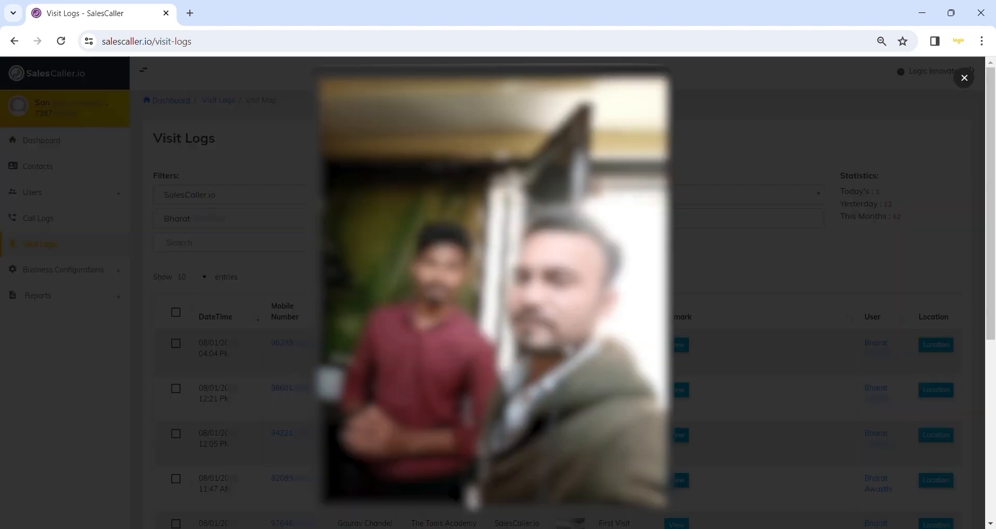
click(964, 79)
drag(634, 346, 608, 349)
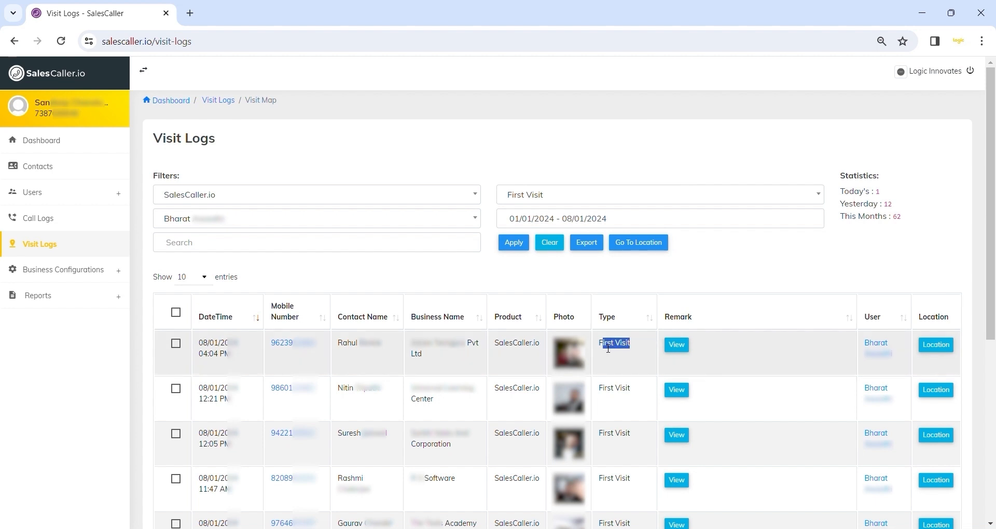
click(678, 346)
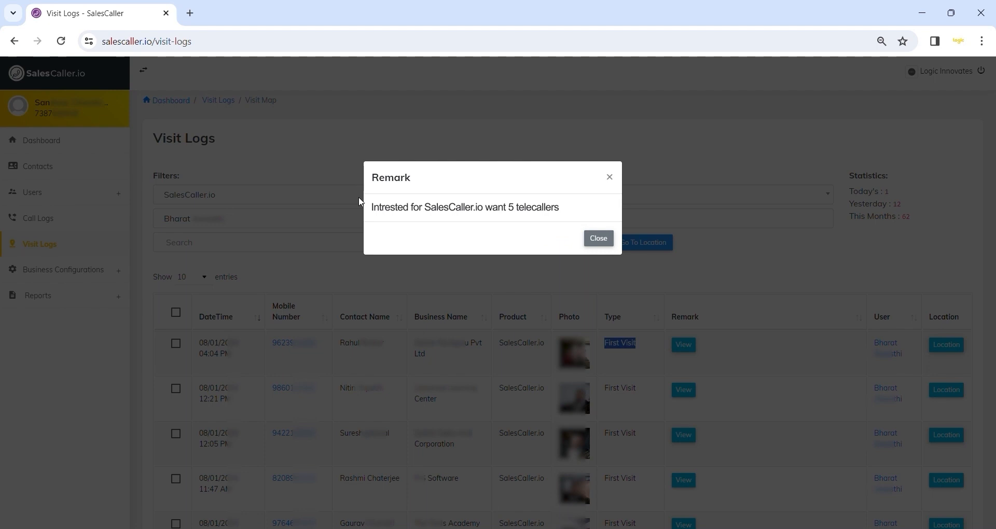
click(610, 176)
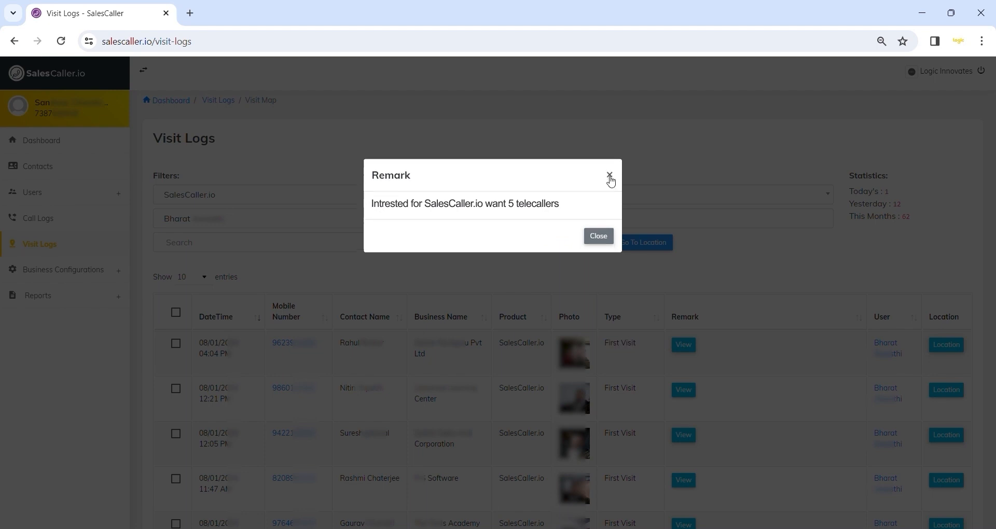
triple_click(891, 355)
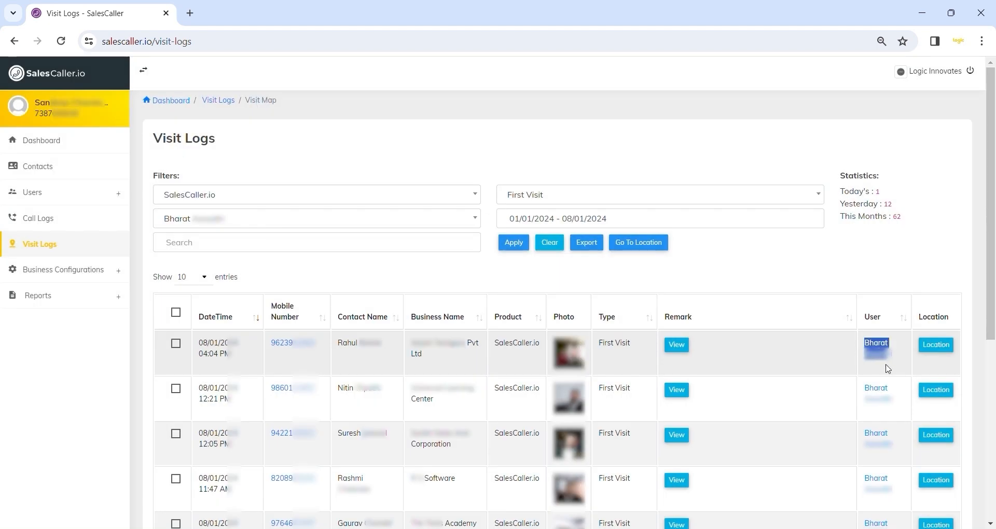
click(935, 347)
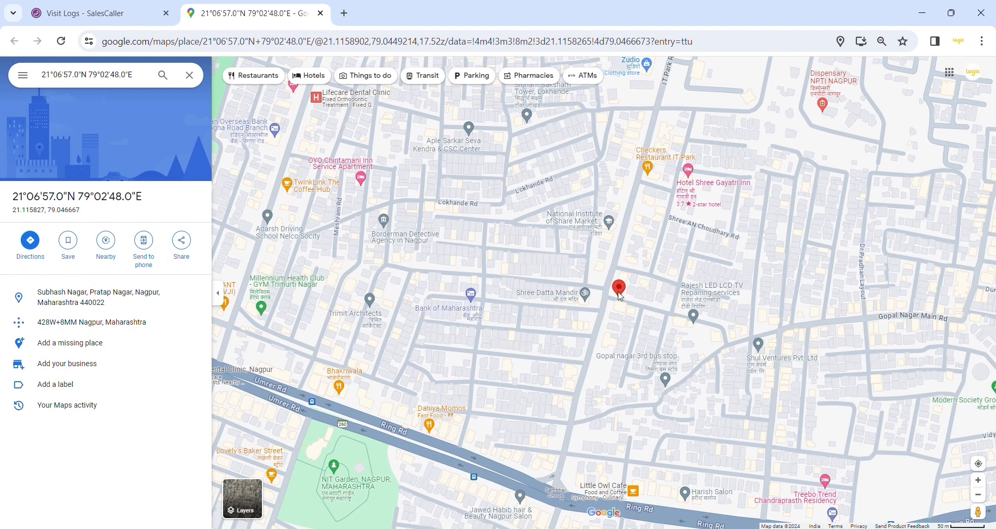
click(320, 13)
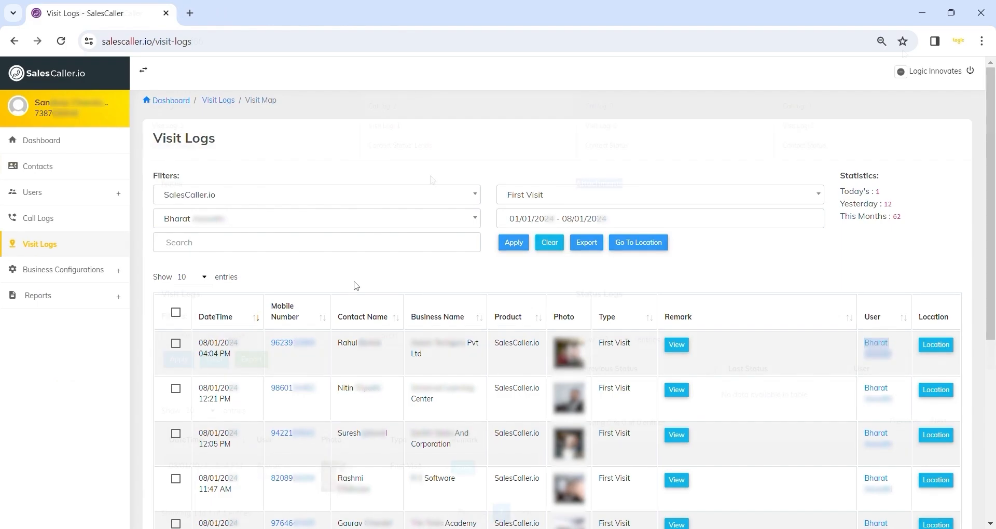
click(298, 348)
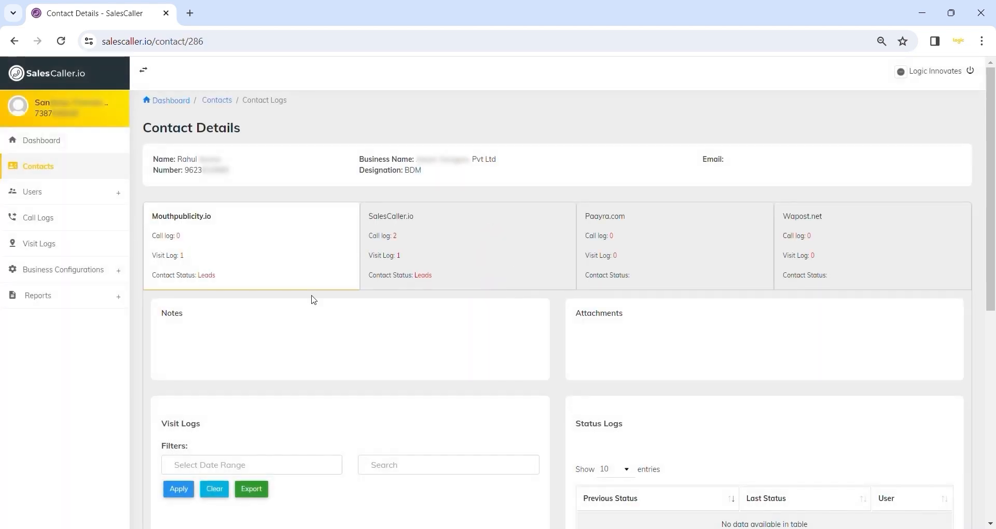
click(394, 246)
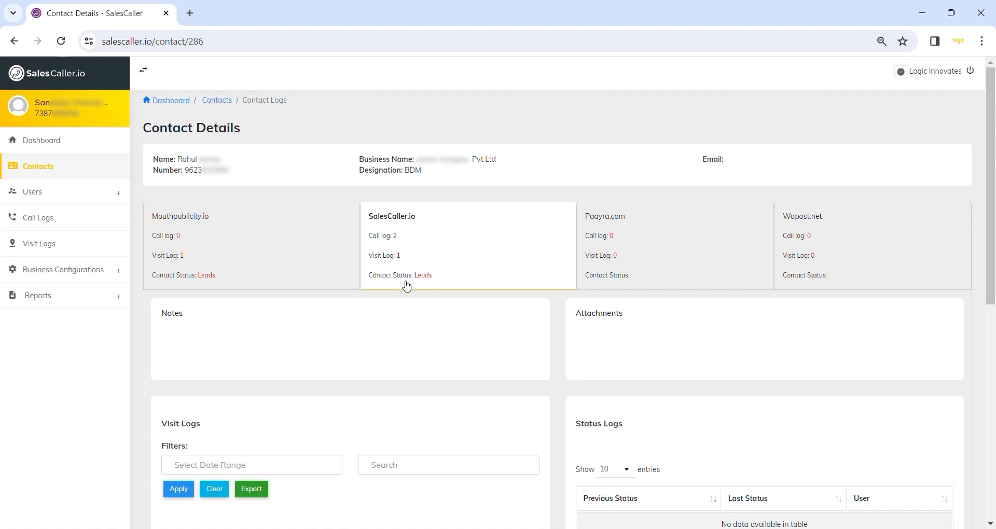
double_click(168, 317)
drag(575, 314, 624, 328)
scroll(617, 348, down, 3)
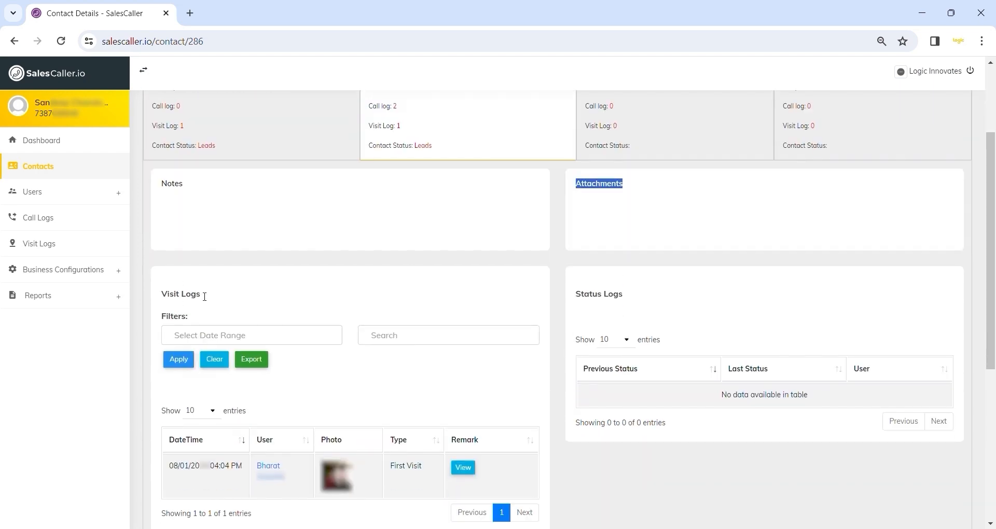
drag(161, 293, 228, 319)
click(239, 337)
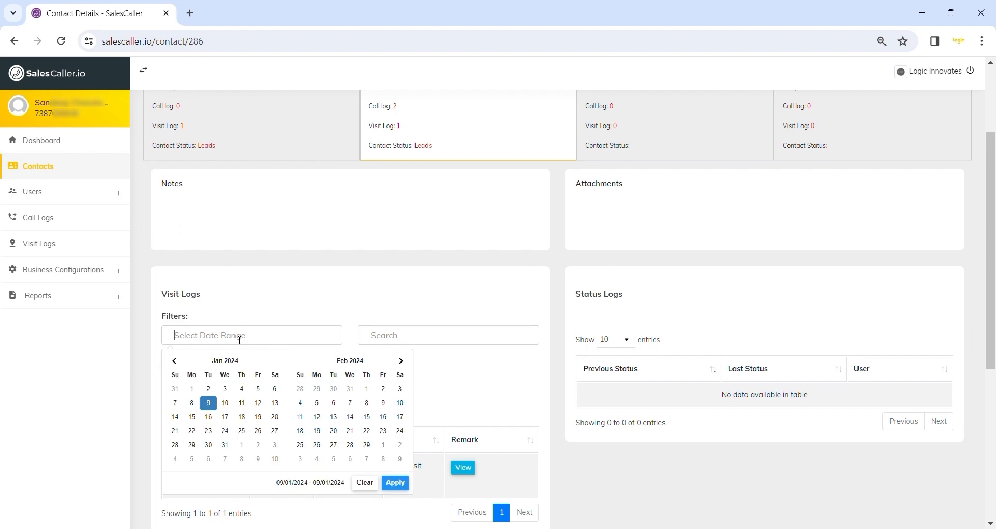
click(298, 303)
drag(581, 294, 613, 293)
scroll(299, 376, down, 3)
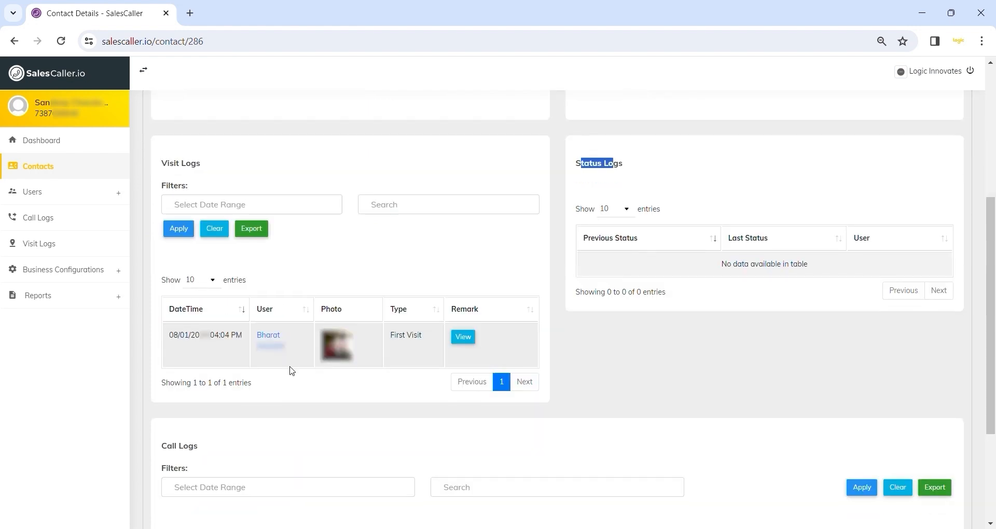
scroll(290, 370, down, 3)
triple_click(177, 321)
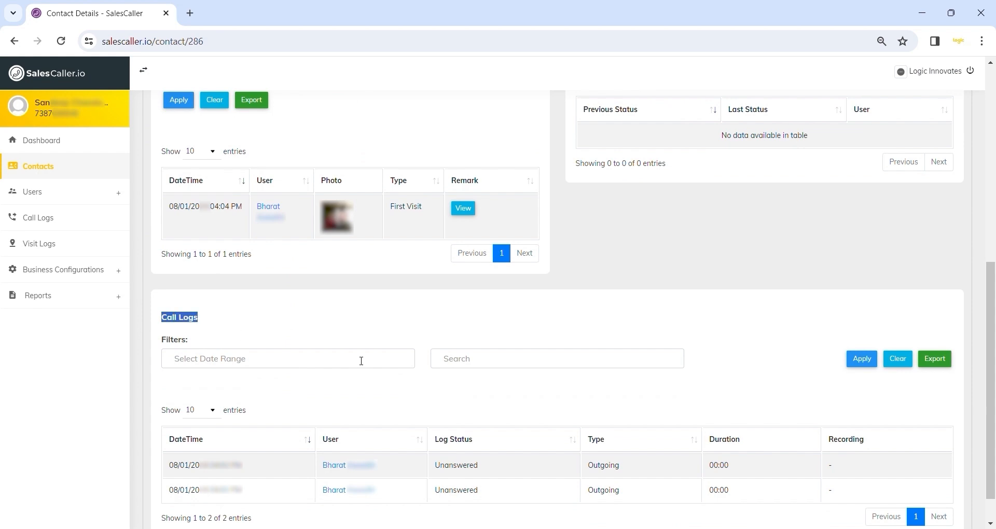
scroll(362, 361, down, 1)
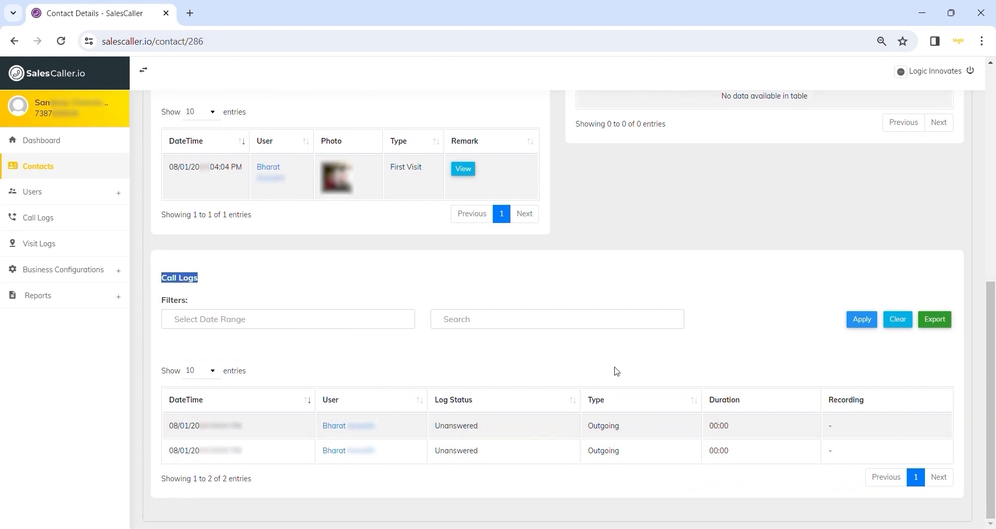
key(alt+Left)
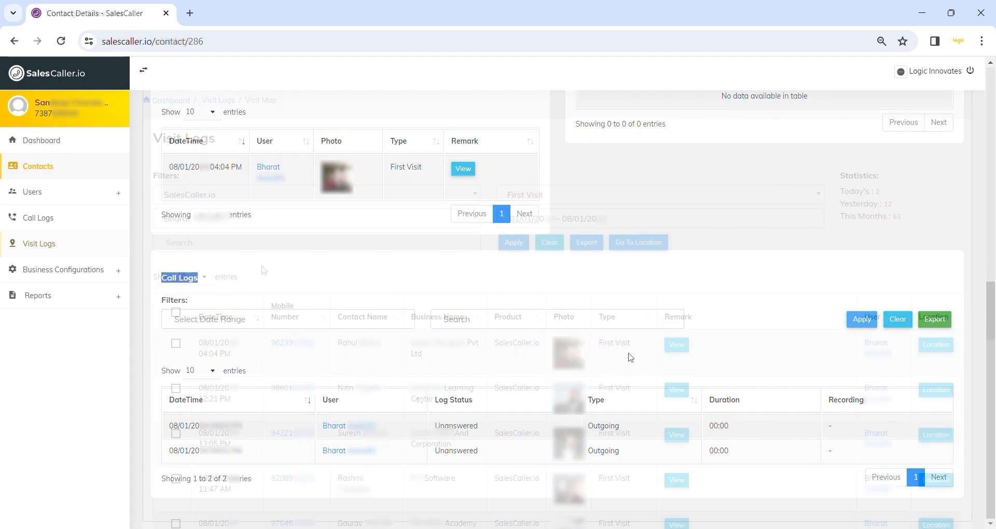
- Select all filtered visits and view their locations on the map
scroll(261, 279, down, 1)
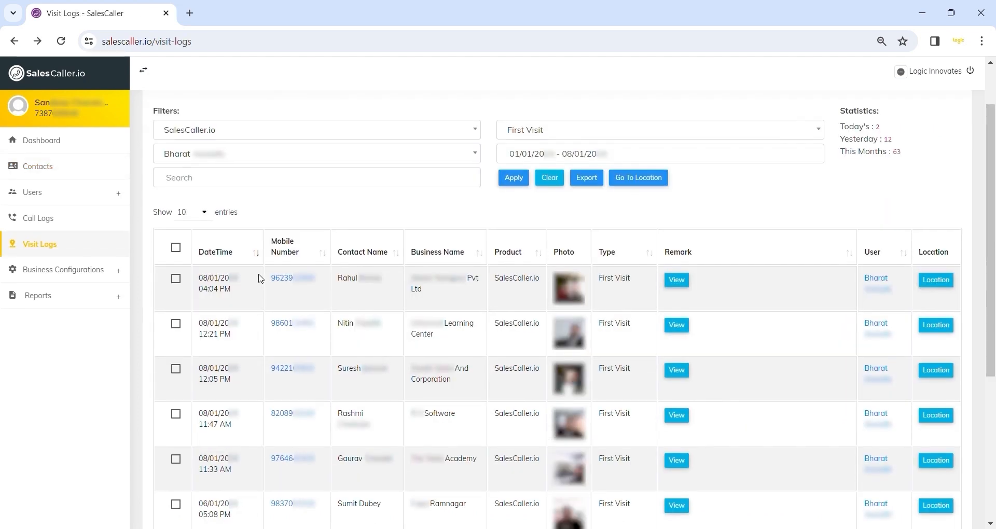
click(177, 248)
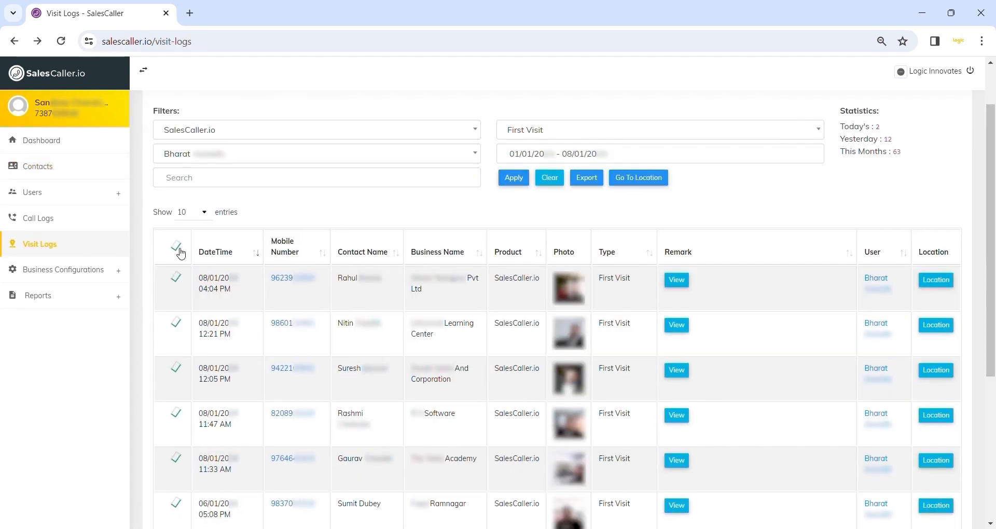
click(632, 185)
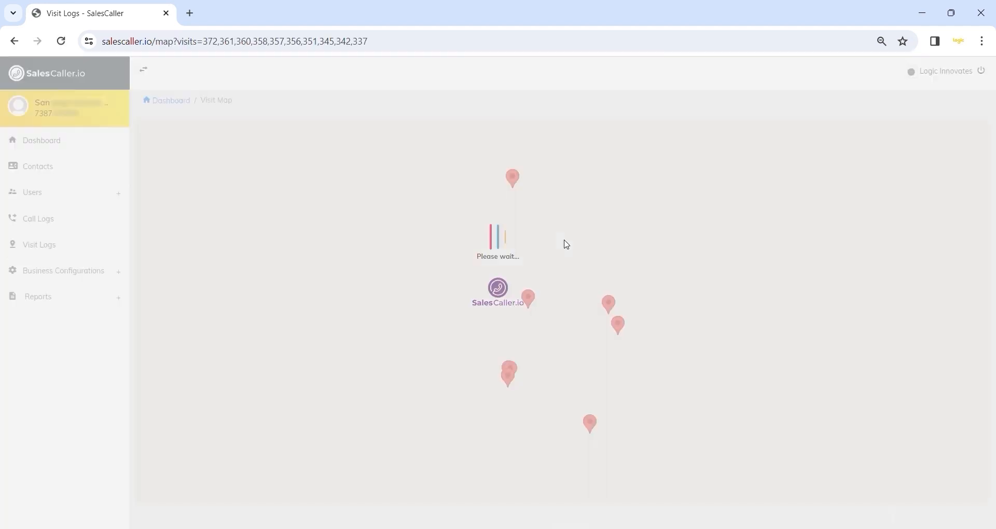
scroll(636, 254, down, 1)
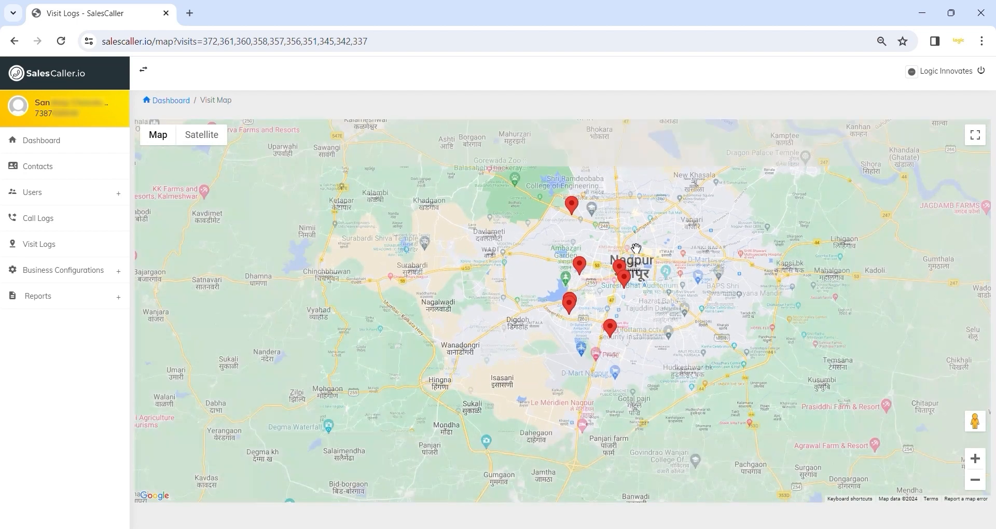
scroll(636, 254, up, 1)
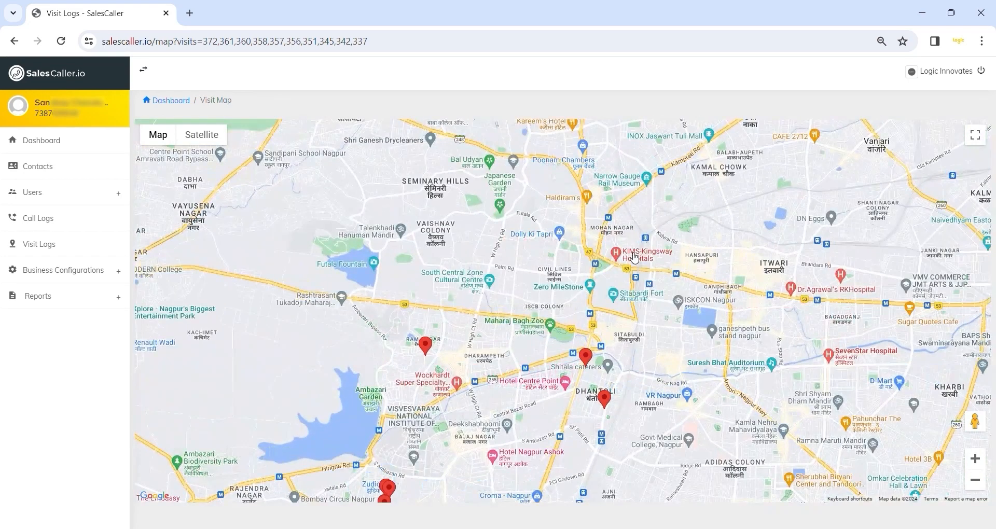
scroll(635, 255, down, 1)
scroll(634, 255, down, 1)
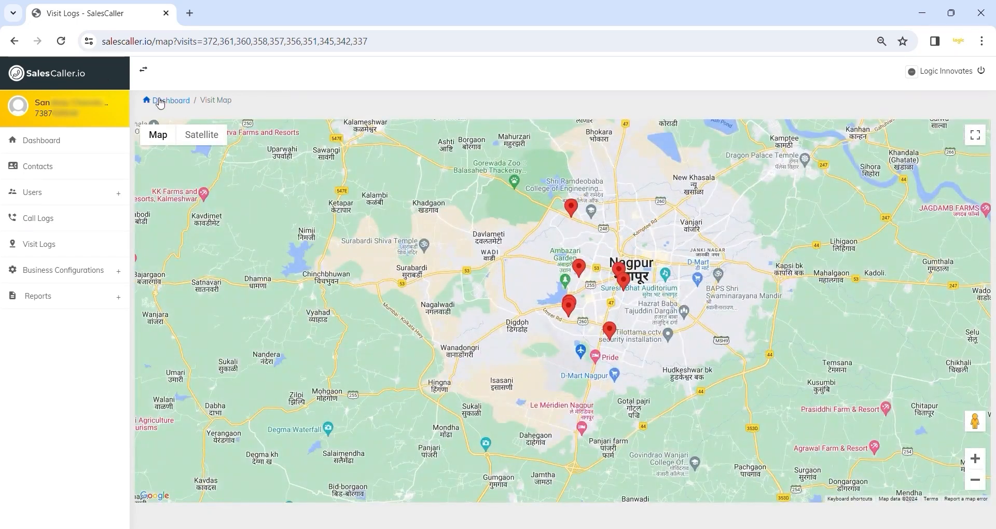
- Back in Visit Logs, deselect all, export the filtered logs, and expand Business Configurations
click(14, 41)
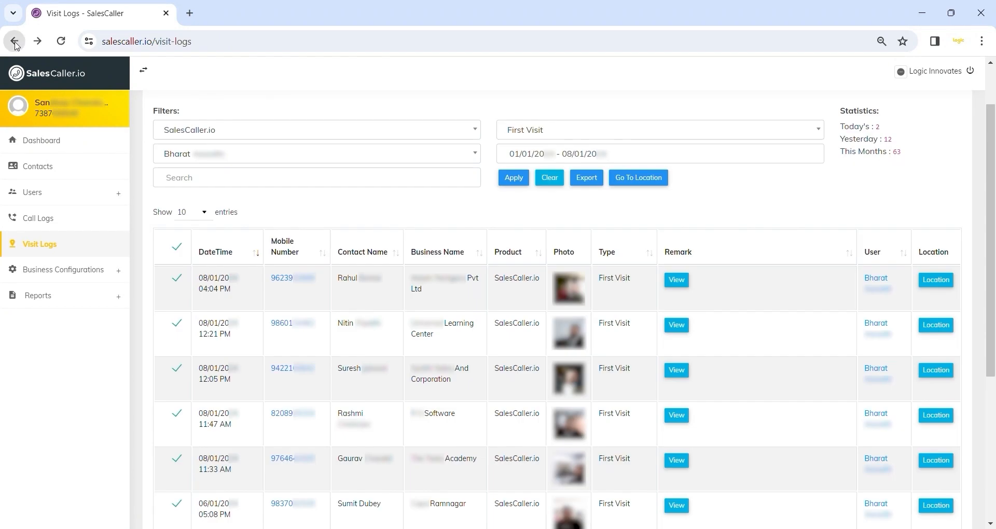
click(184, 251)
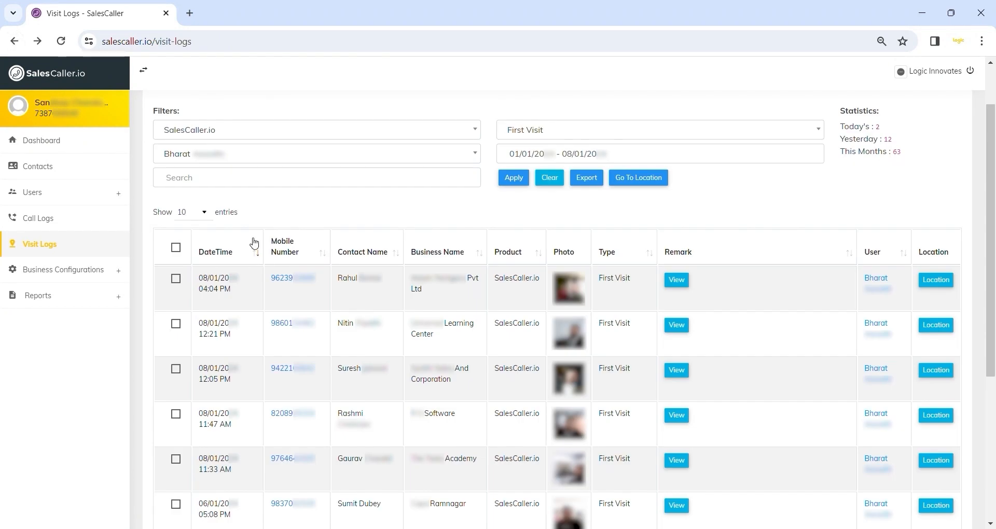
click(592, 184)
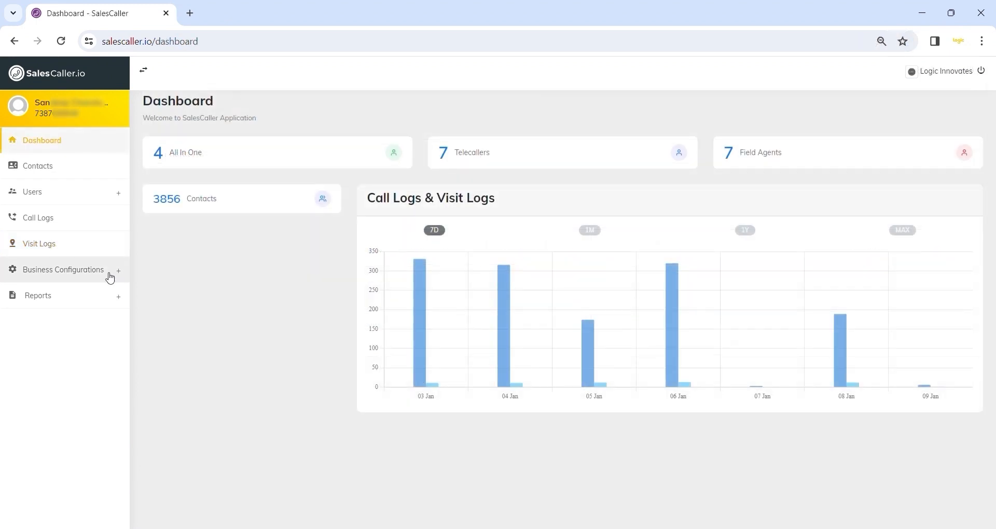
click(110, 277)
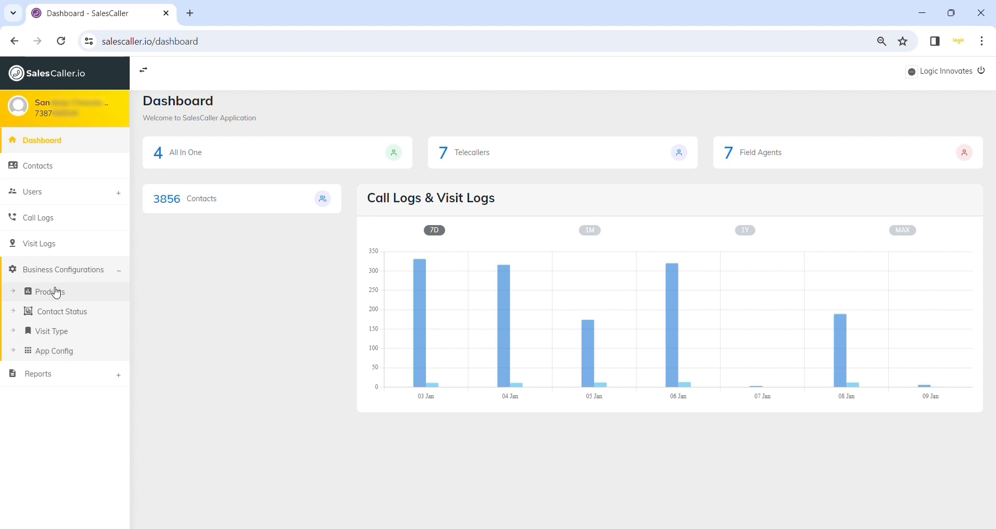
- Open the Product List and review its product names and dates
click(56, 300)
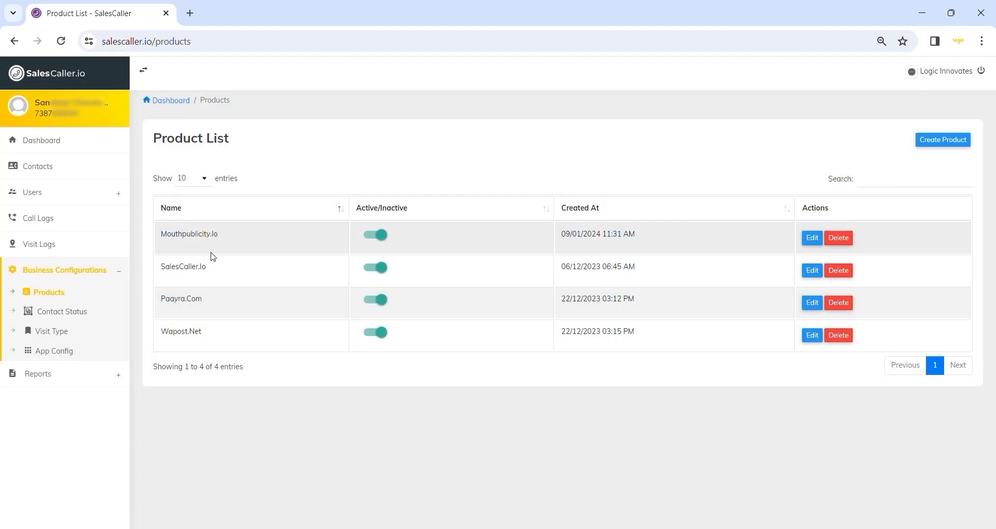
drag(161, 144, 238, 144)
drag(162, 238, 232, 324)
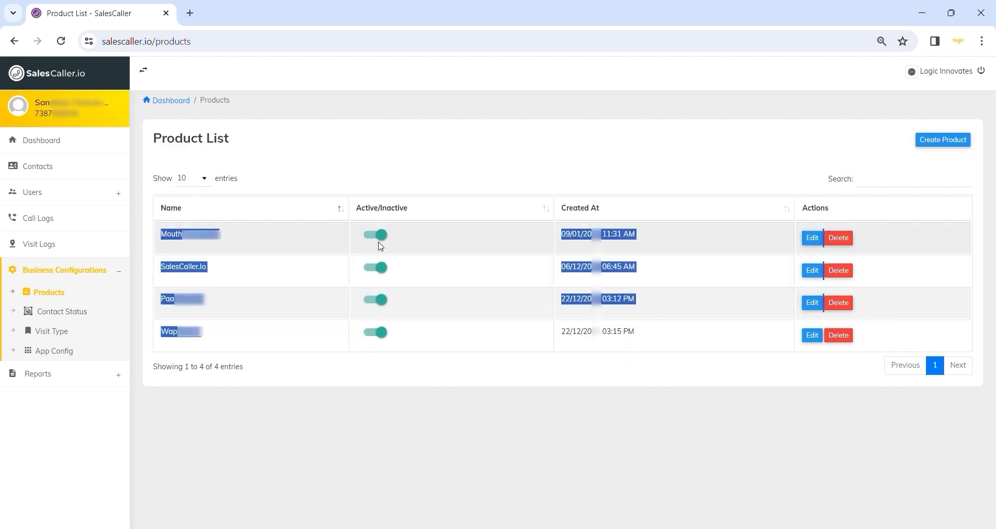
click(514, 155)
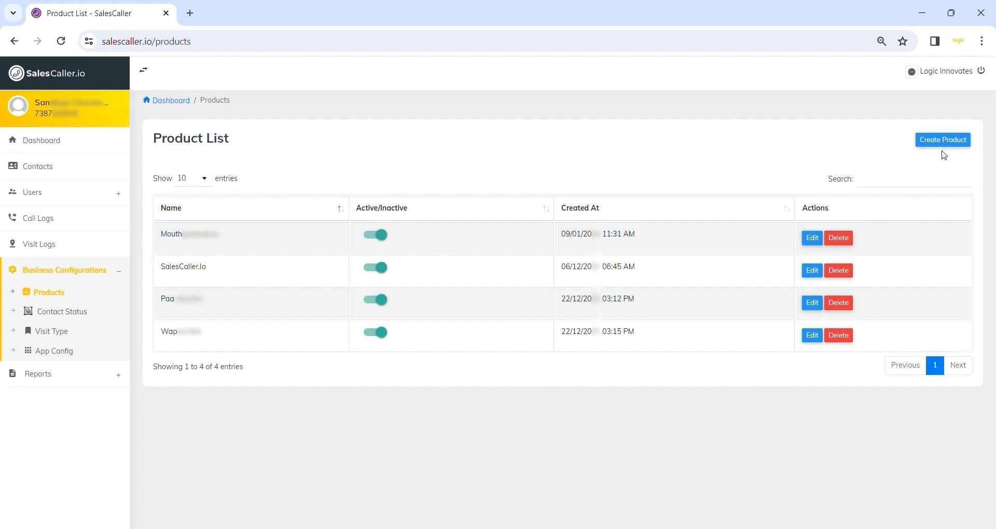
- Start a new product and enter 'Salesca' as its name
click(945, 146)
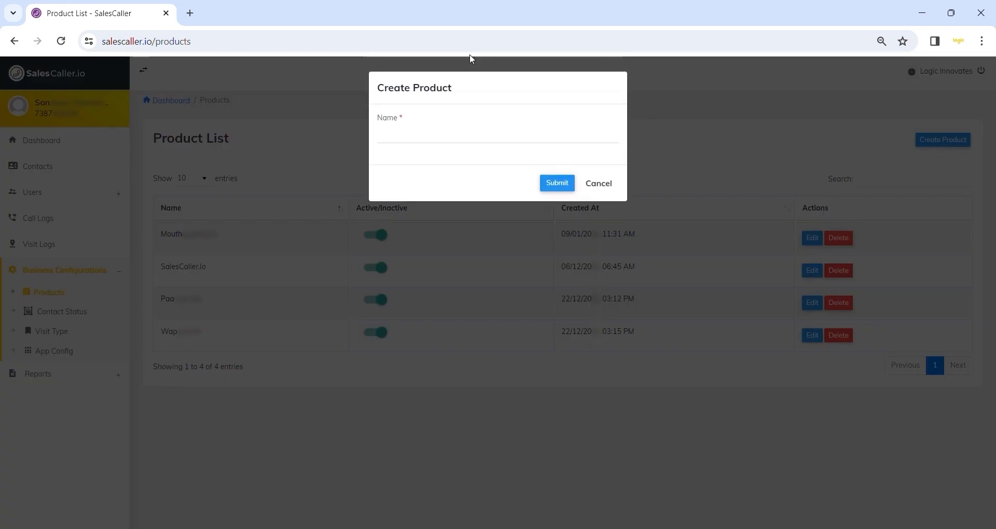
click(409, 134)
text(Salesca)
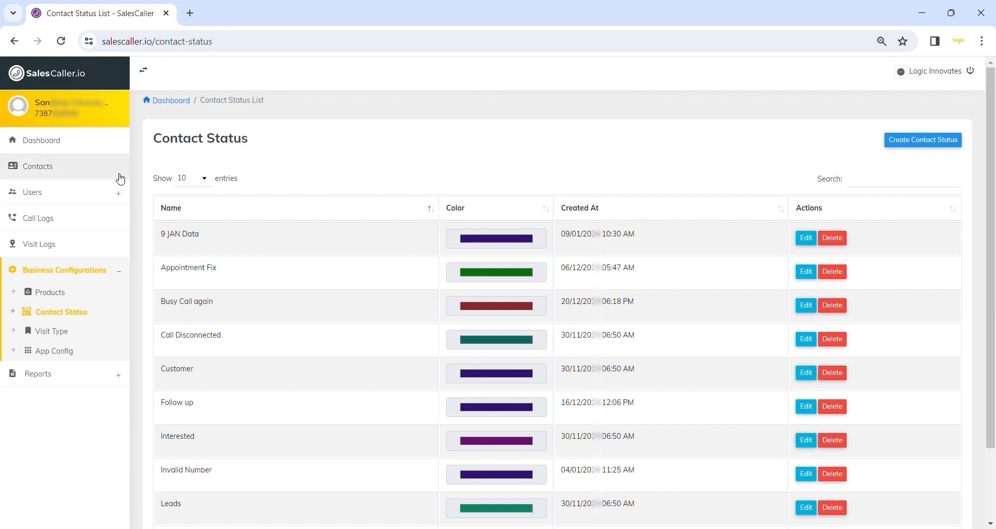
- Review the existing entries in the Contact Status list
drag(158, 144, 264, 161)
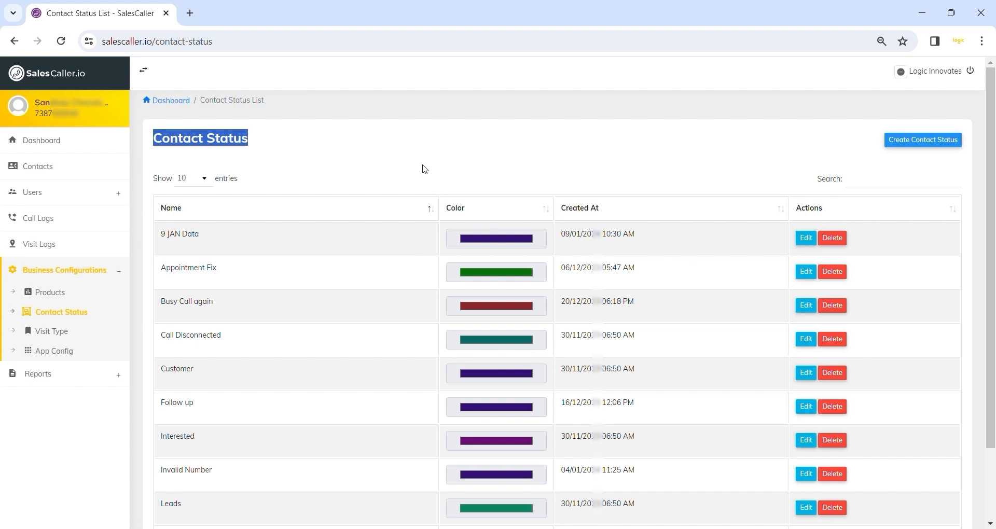
scroll(415, 202, down, 1)
scroll(400, 235, up, 1)
scroll(300, 249, down, 1)
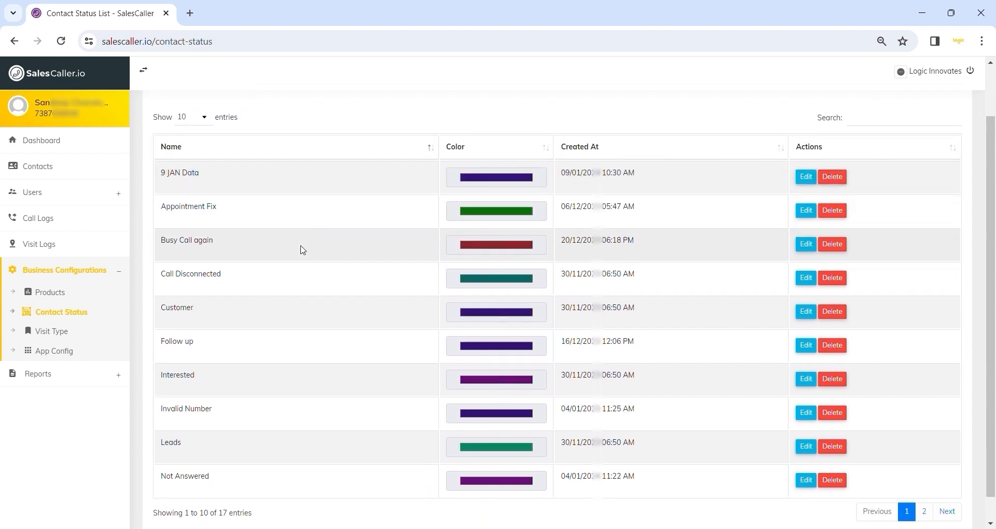
scroll(303, 249, up, 1)
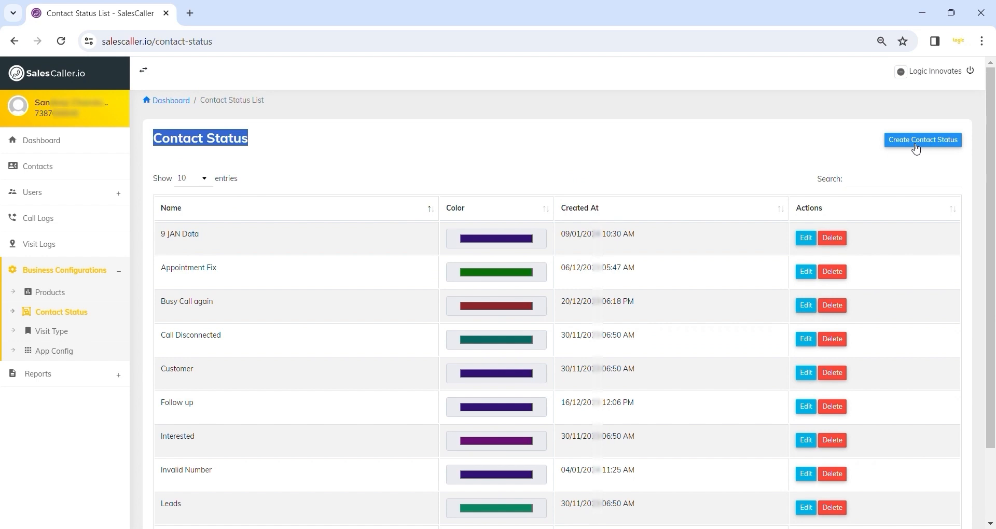
- Create a Midnight Blue contact status named New data and locate it in the list
click(916, 149)
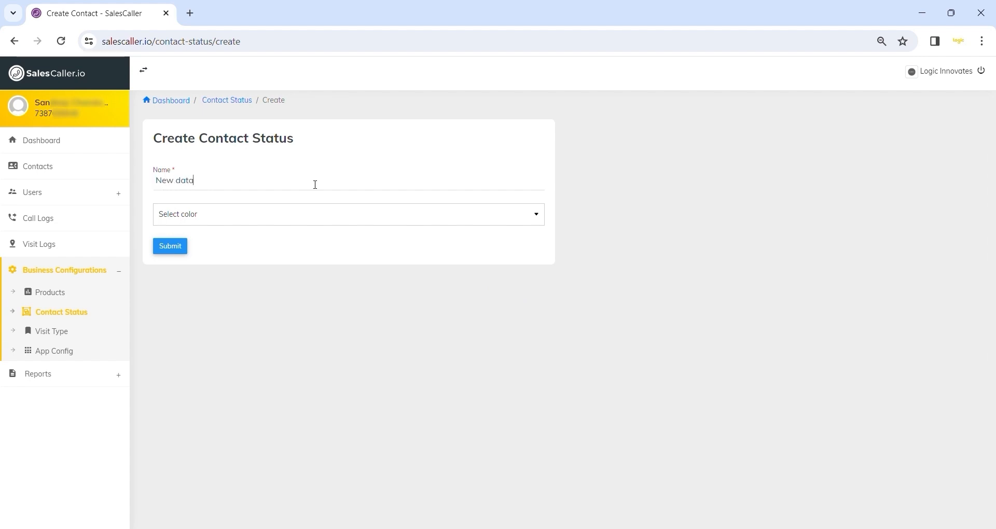
click(300, 217)
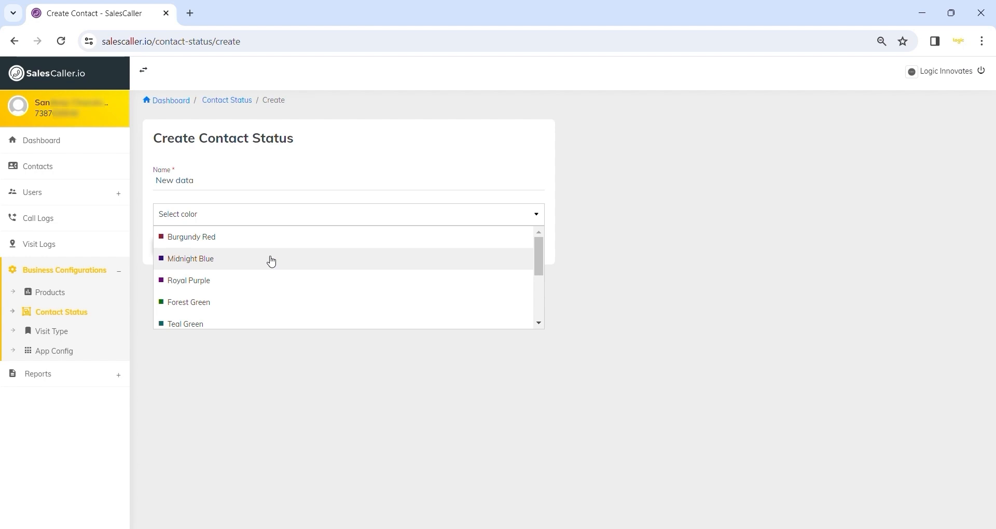
click(271, 260)
click(179, 251)
scroll(371, 276, down, 2)
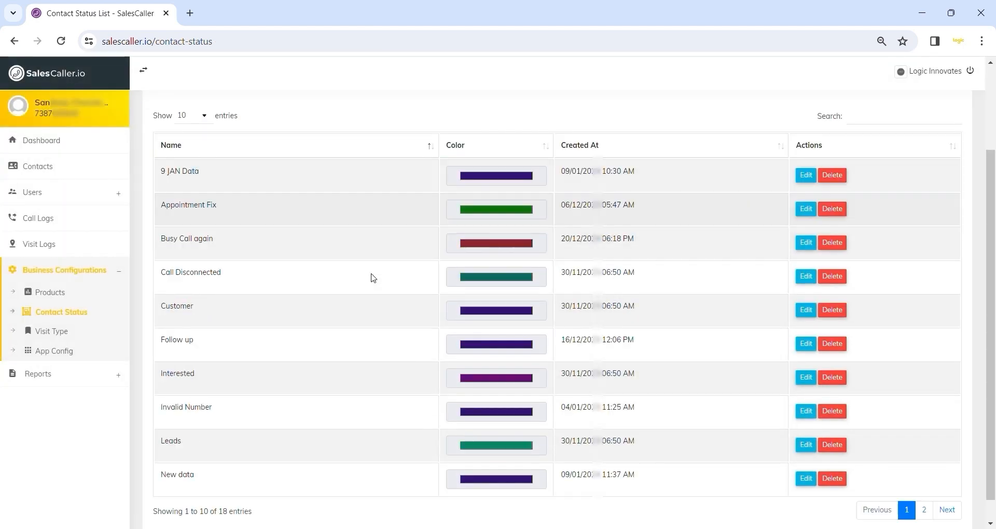
scroll(372, 277, down, 1)
drag(197, 450, 159, 459)
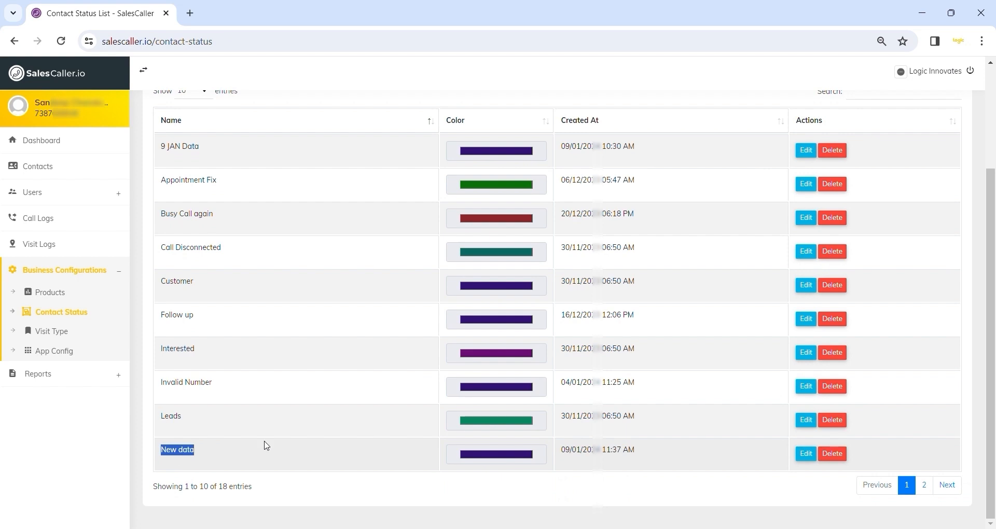
- Open the New data status for editing and save it unchanged
click(805, 454)
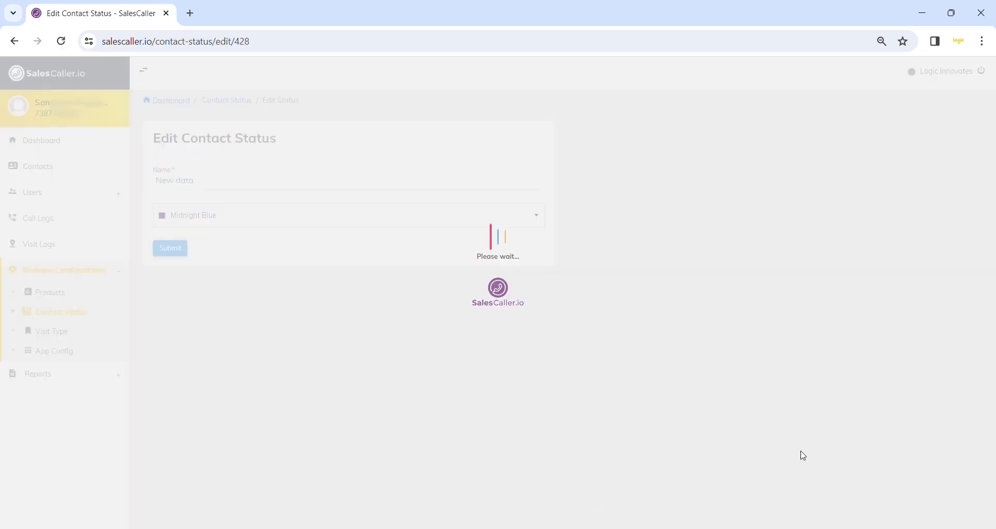
drag(196, 181, 159, 184)
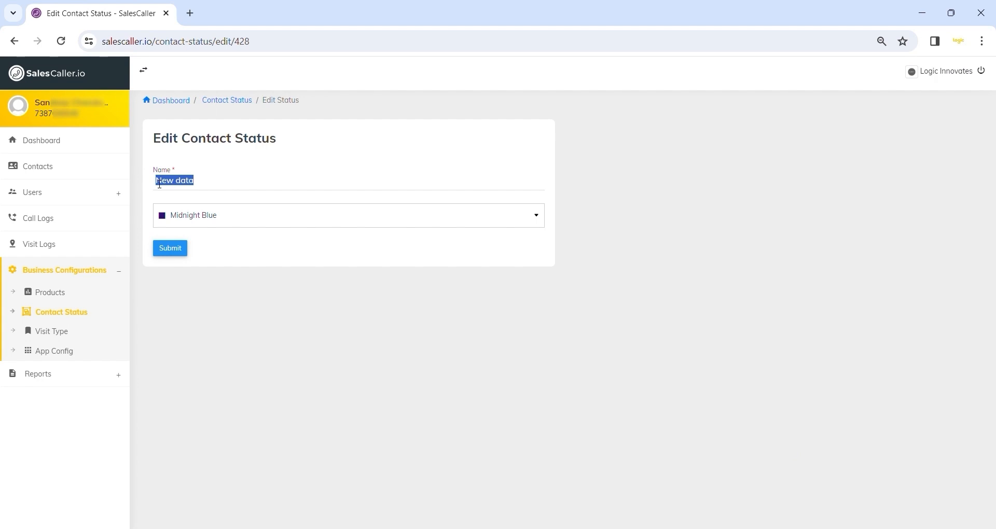
click(183, 249)
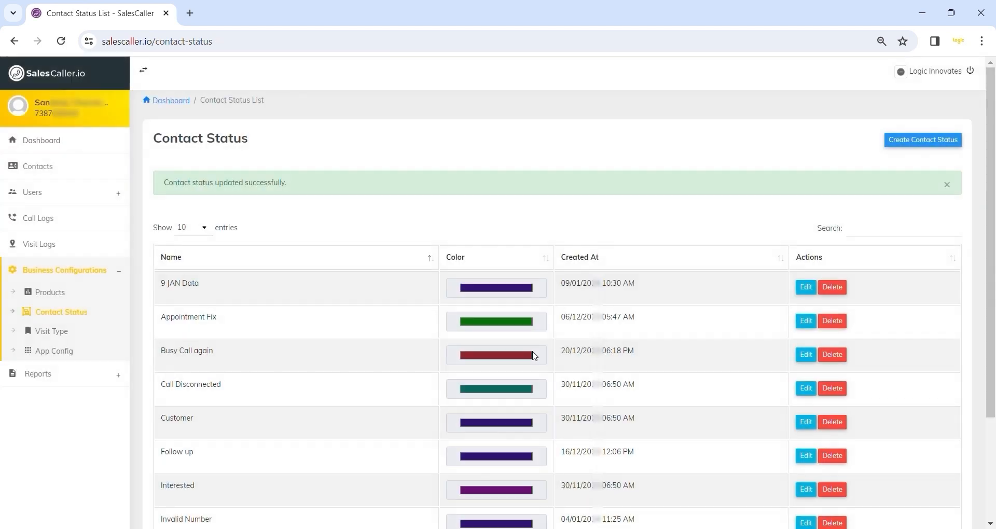
scroll(690, 445, down, 3)
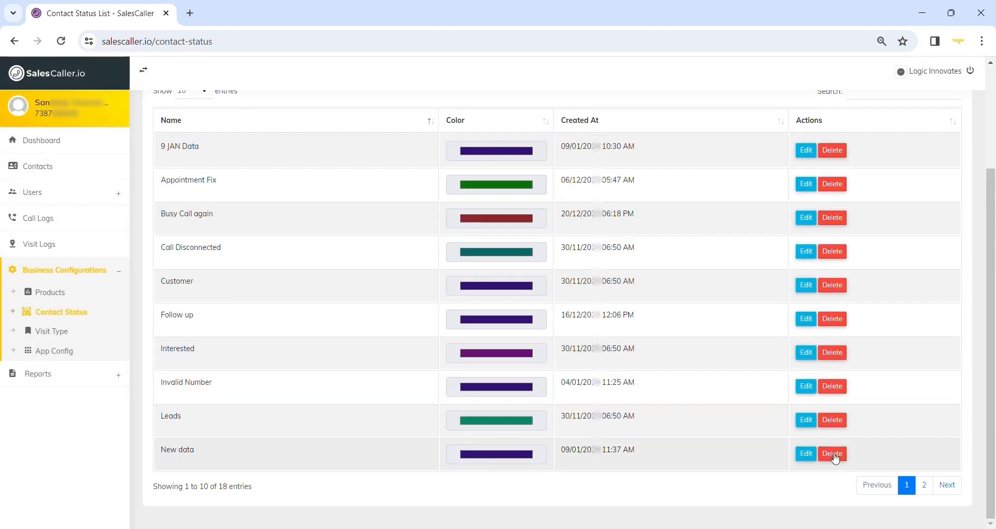
- Delete the New data status, reassigning its contacts to 9 JAN Data
click(832, 454)
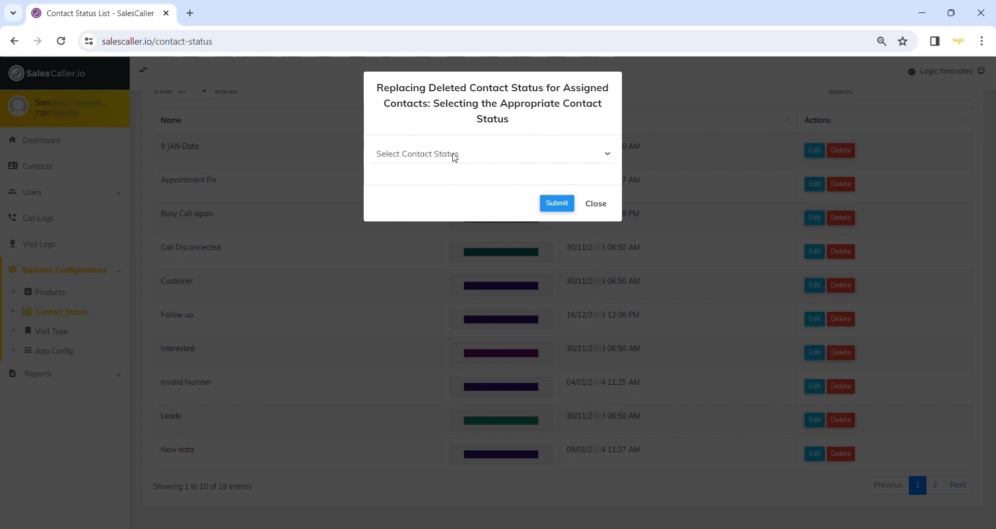
click(445, 181)
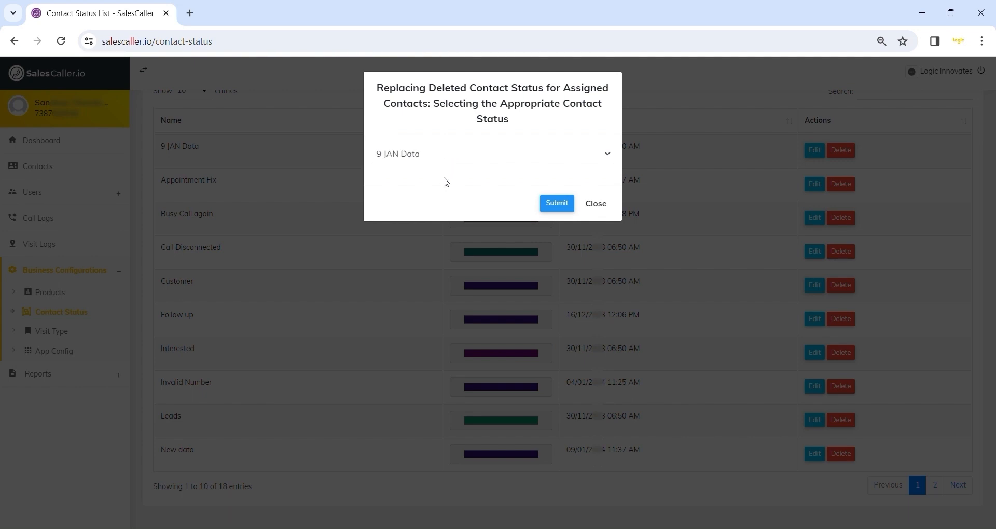
click(553, 205)
click(71, 335)
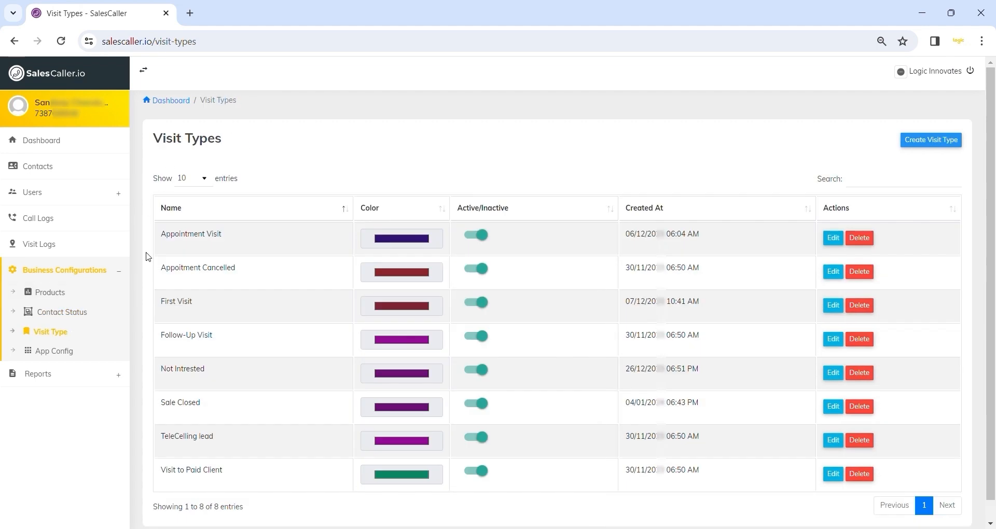
- Review the visit type names listed on the Visit Types page
drag(161, 141, 229, 156)
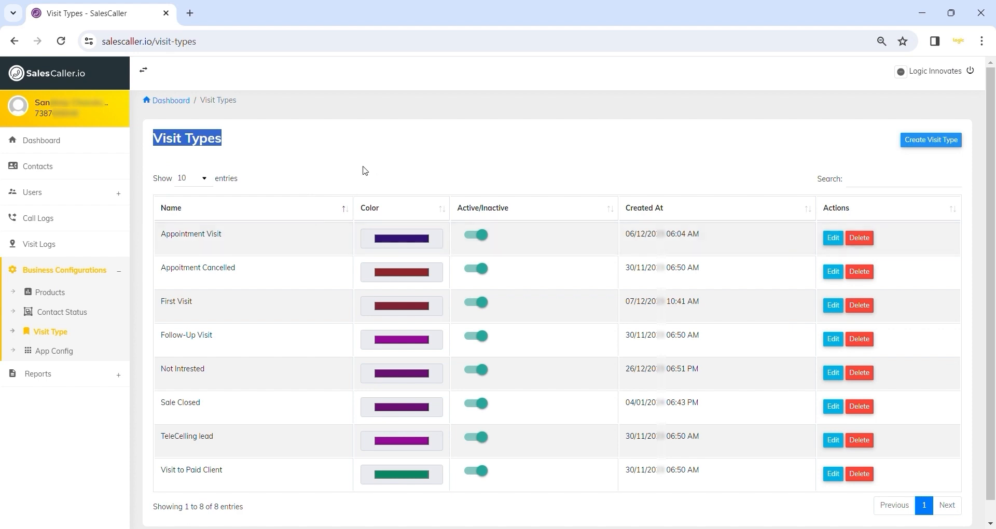
scroll(364, 173, down, 1)
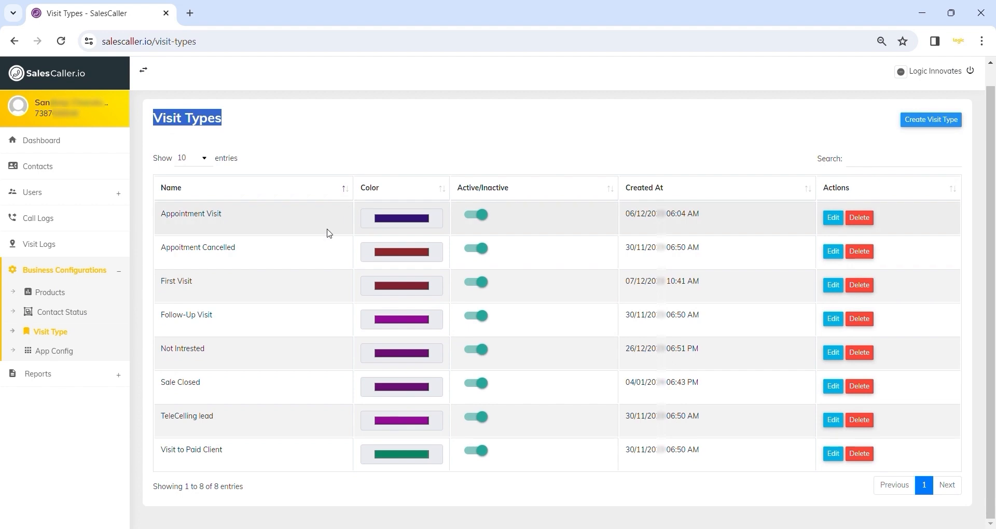
scroll(328, 233, up, 1)
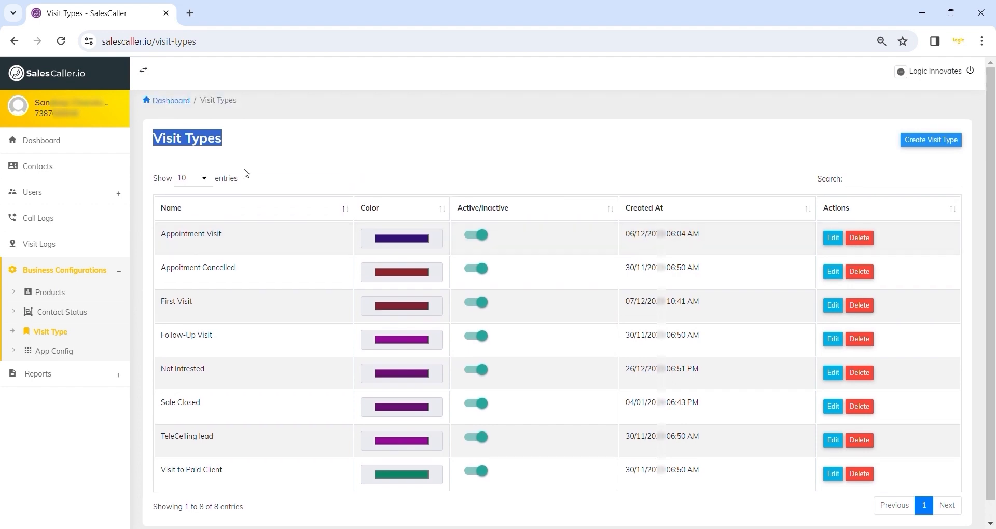
drag(162, 234, 278, 465)
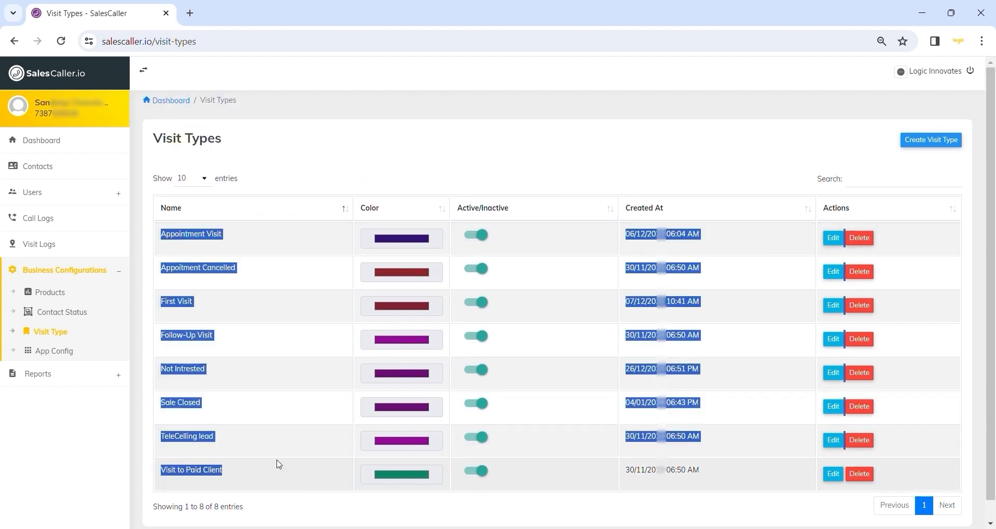
click(436, 156)
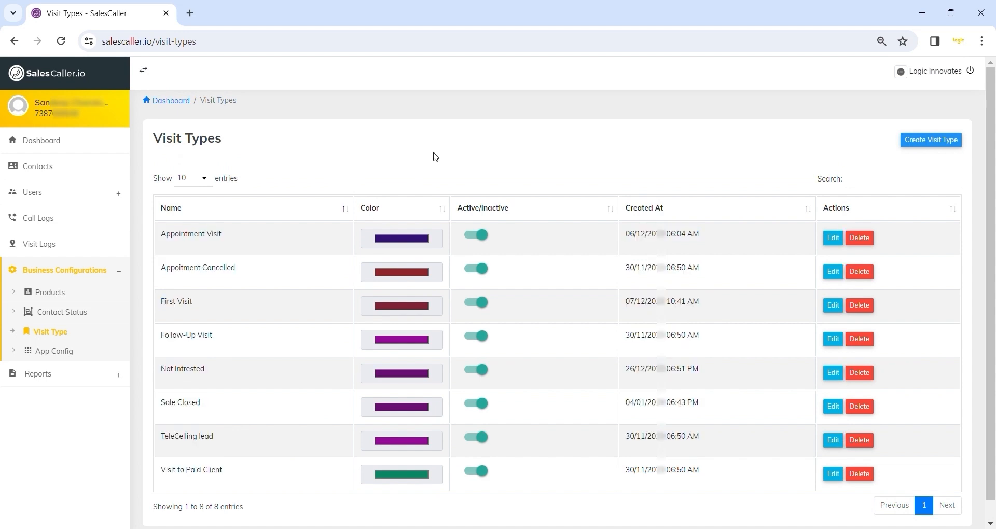
- Create a Midnight Blue visit type named New Visit
click(921, 146)
click(267, 183)
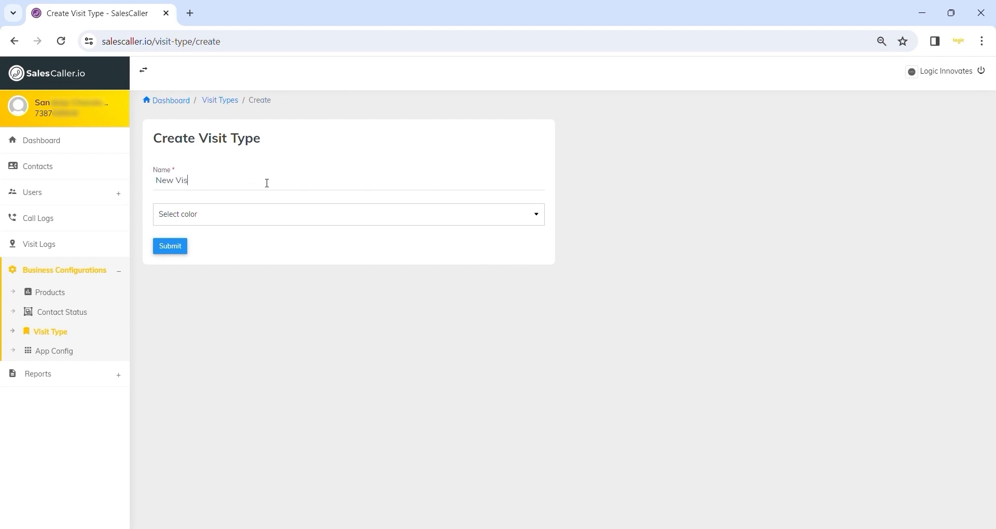
click(273, 219)
click(257, 253)
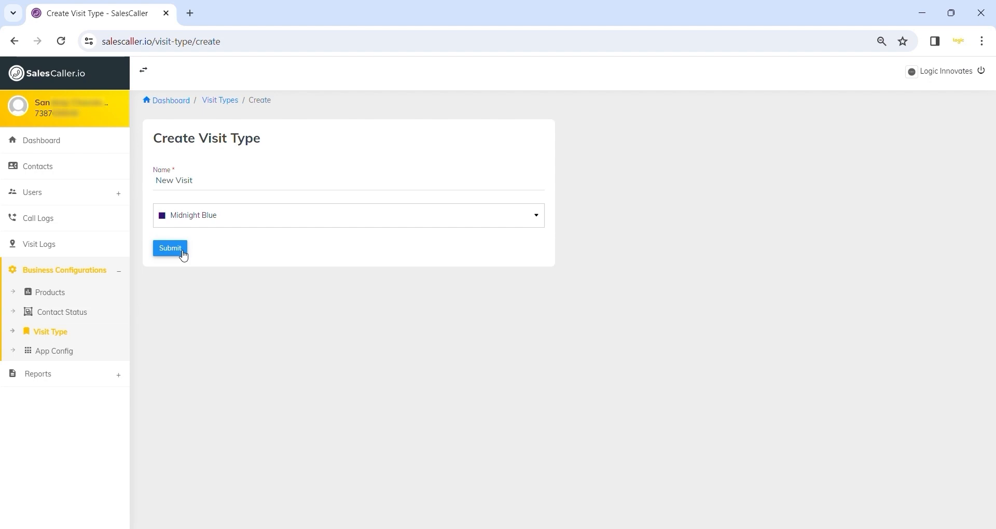
click(184, 255)
- Open New Visit for editing, then return to the list without saving
scroll(307, 306, down, 2)
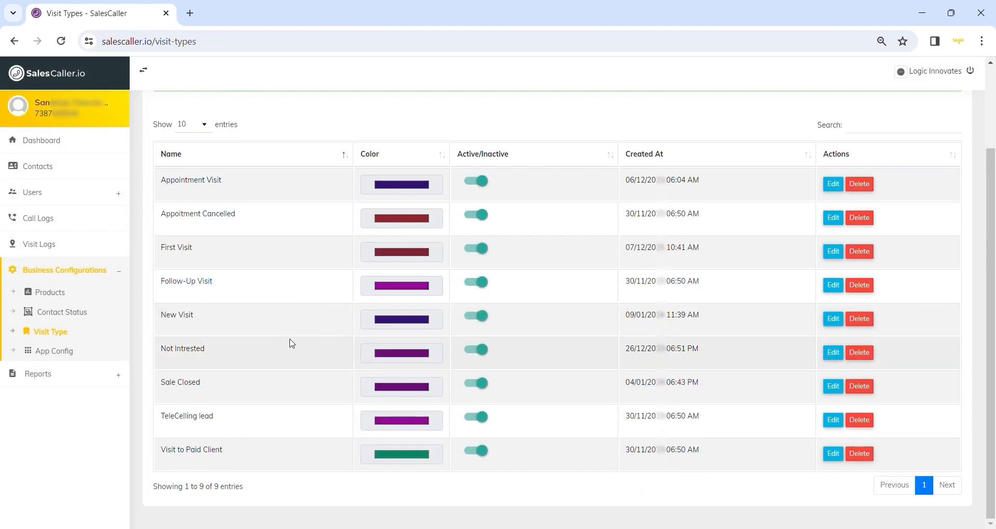
drag(161, 315, 206, 326)
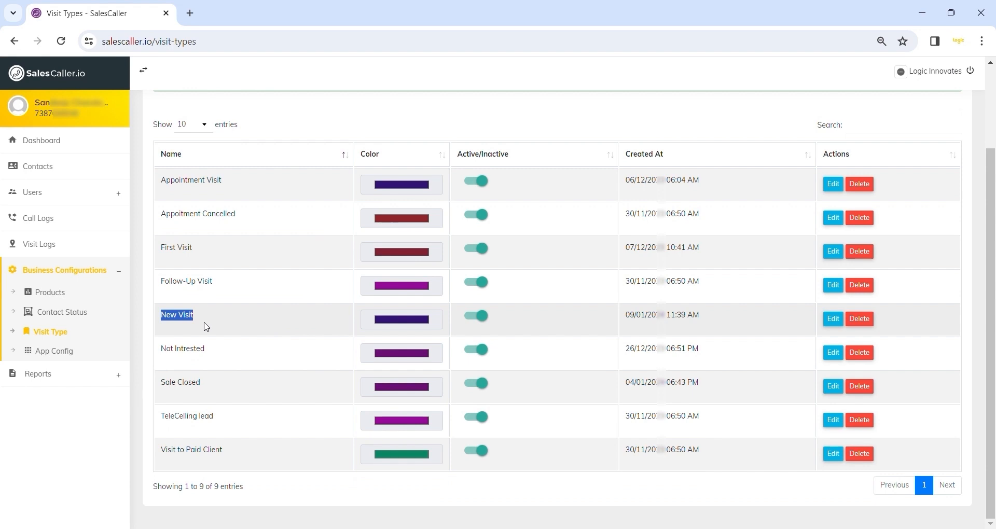
click(837, 325)
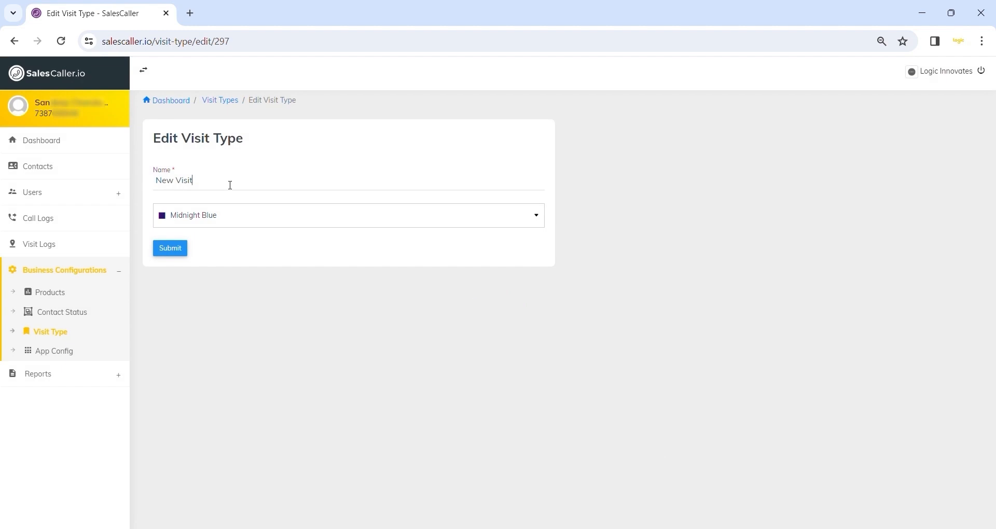
drag(231, 185, 149, 179)
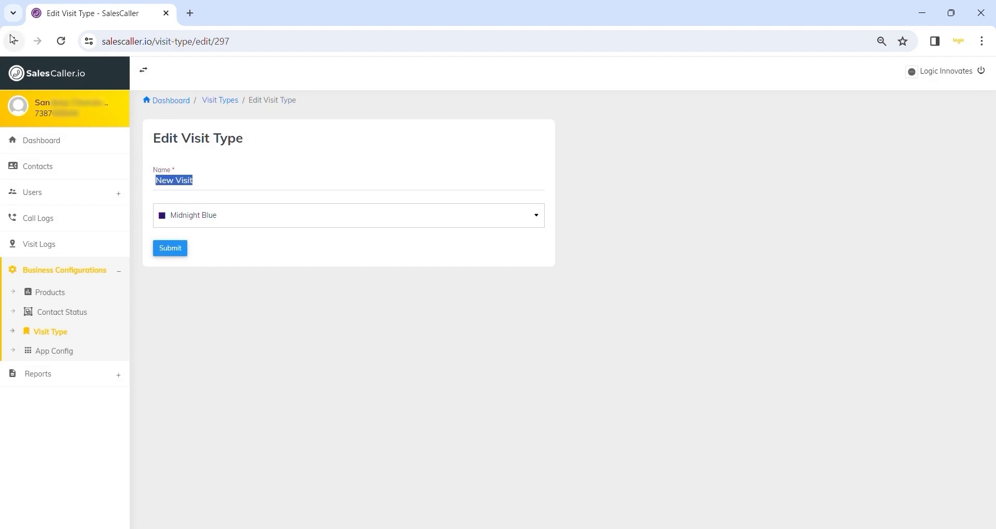
click(14, 41)
- Delete the New Visit visit type and confirm with OK
click(803, 325)
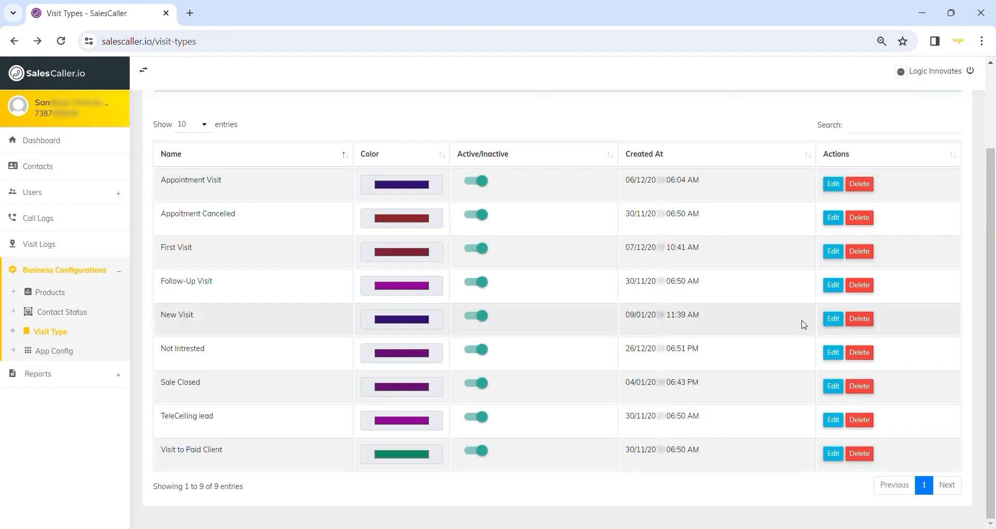
drag(162, 319, 202, 325)
click(860, 319)
click(596, 354)
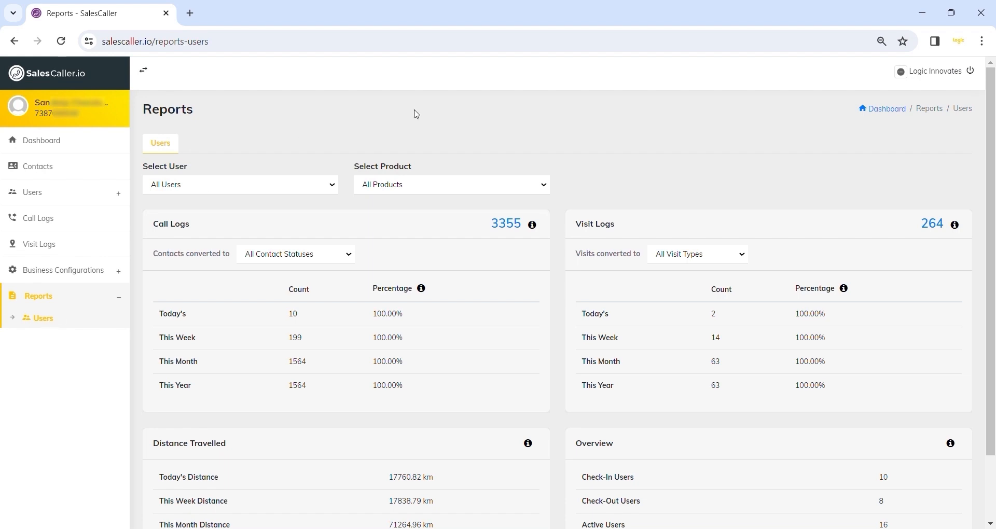
- Review the Users report's Call Logs, Visit Logs total of 264, and Distance Travelled sections
scroll(331, 216, down, 1)
scroll(321, 213, up, 1)
drag(156, 227, 196, 232)
drag(574, 228, 631, 249)
drag(227, 445, 153, 447)
scroll(571, 443, down, 3)
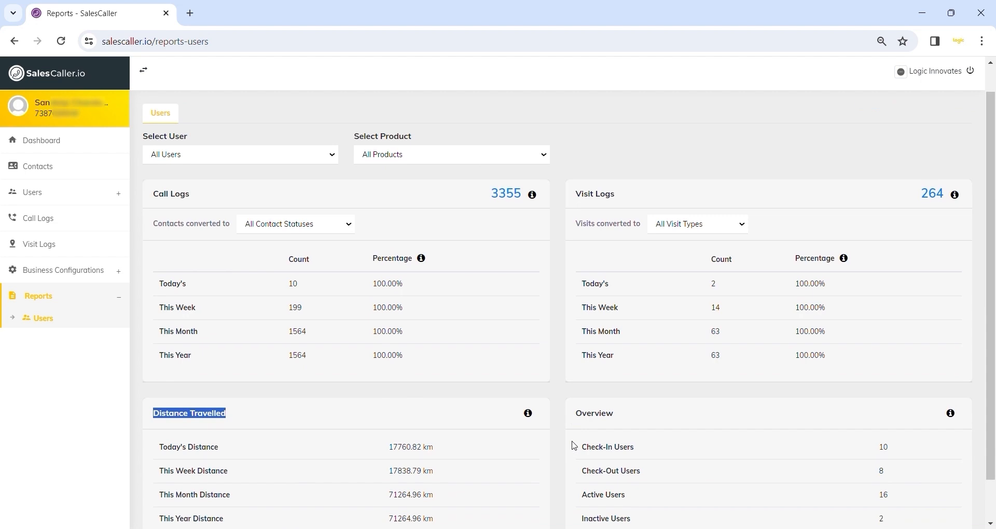
scroll(571, 444, up, 3)
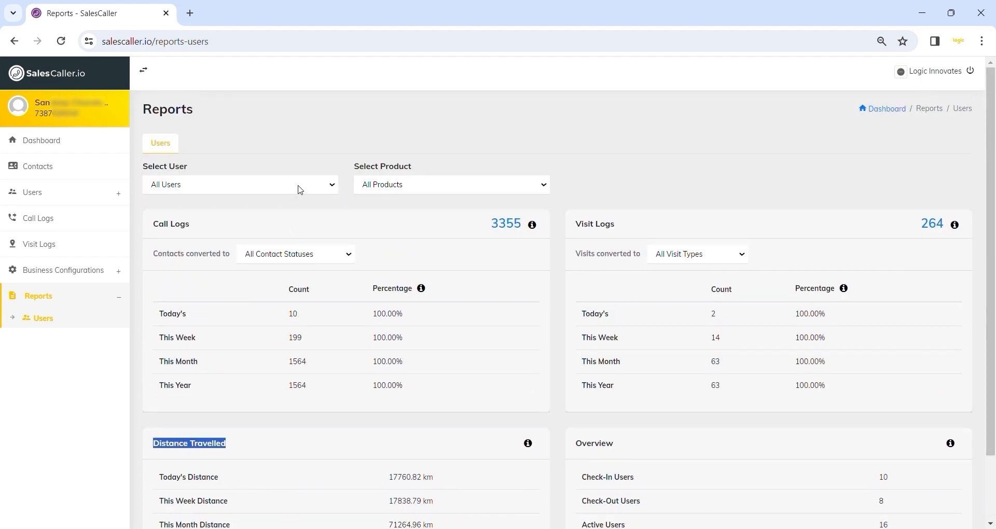
- Filter the report to one user, SalesCaller.io, Leads and Appointment Visit conversions
click(261, 251)
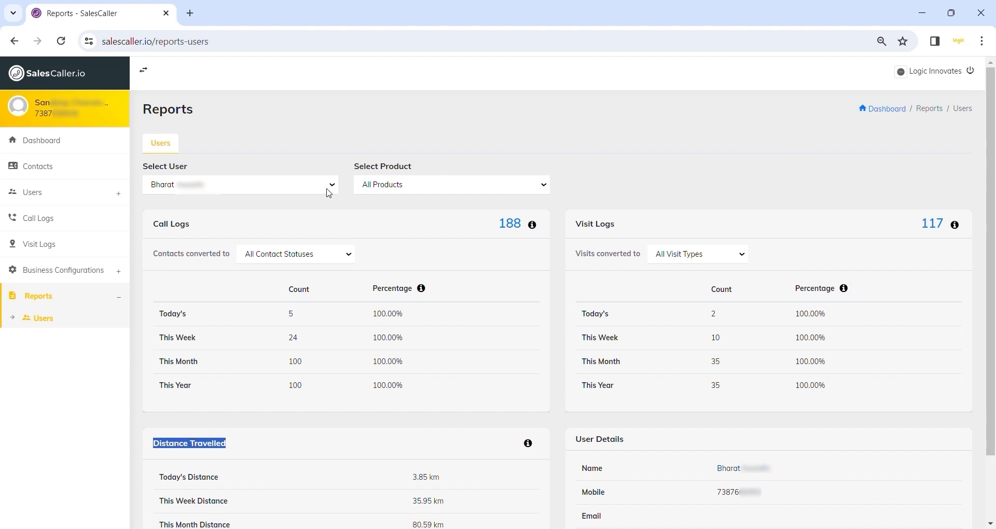
click(398, 223)
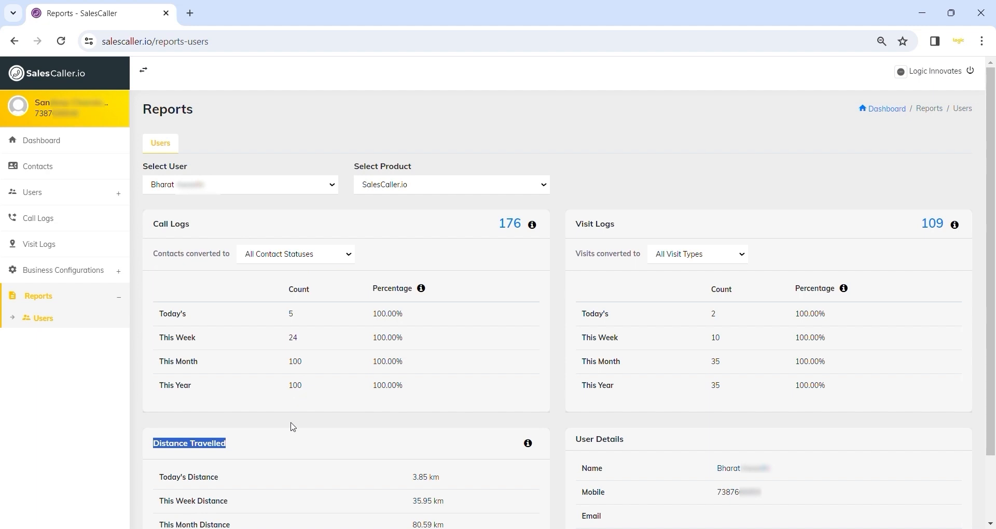
key(Down)
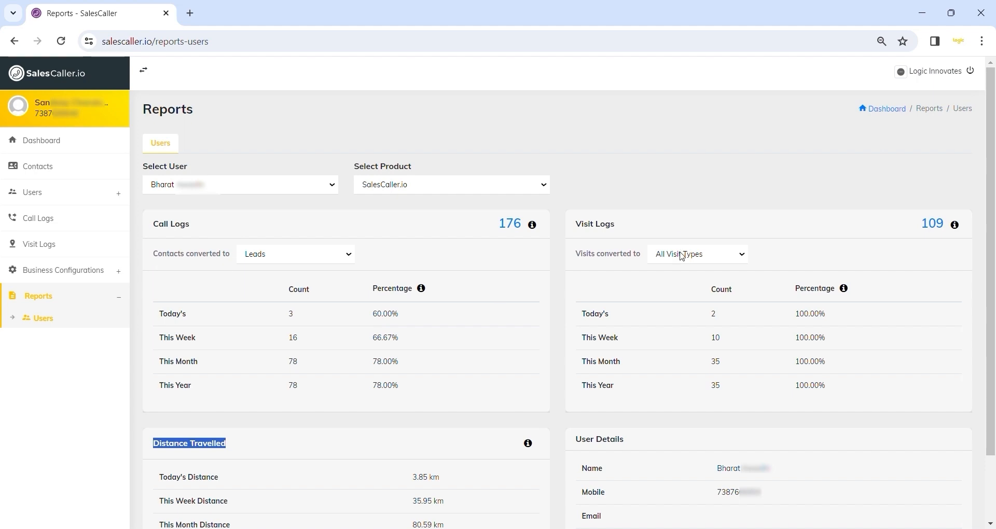
click(684, 312)
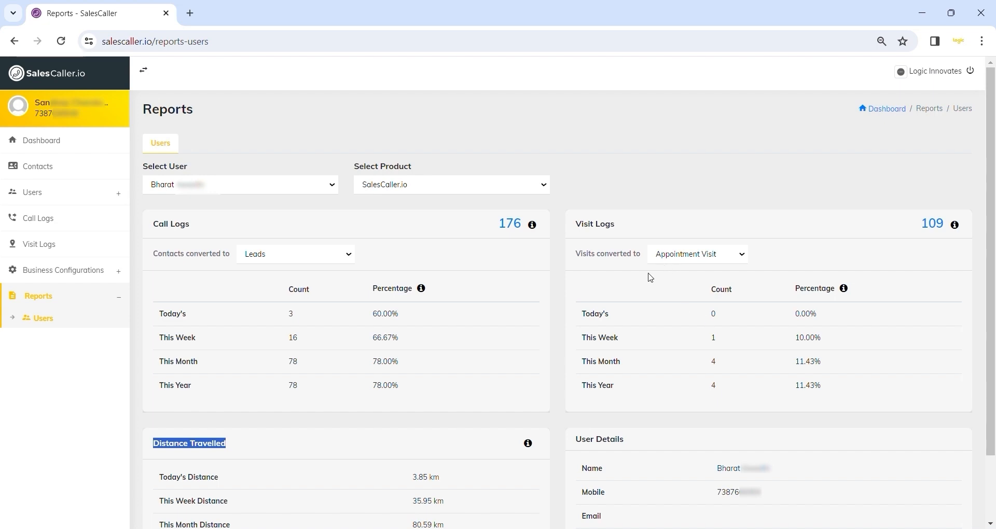
- Review the Appointment Visit counts, today's distance, and the user's Field Agent details
drag(580, 314, 633, 384)
scroll(636, 391, down, 2)
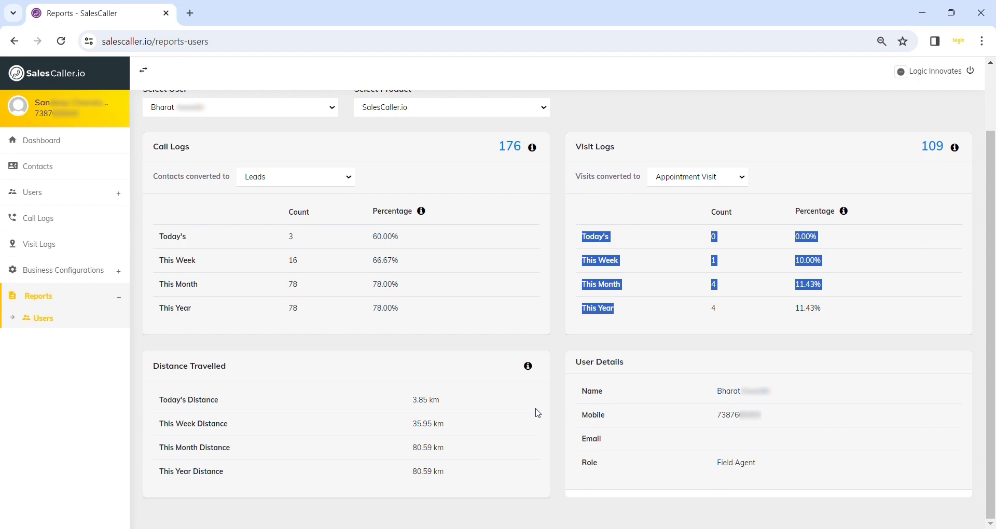
drag(160, 400, 216, 411)
click(221, 419)
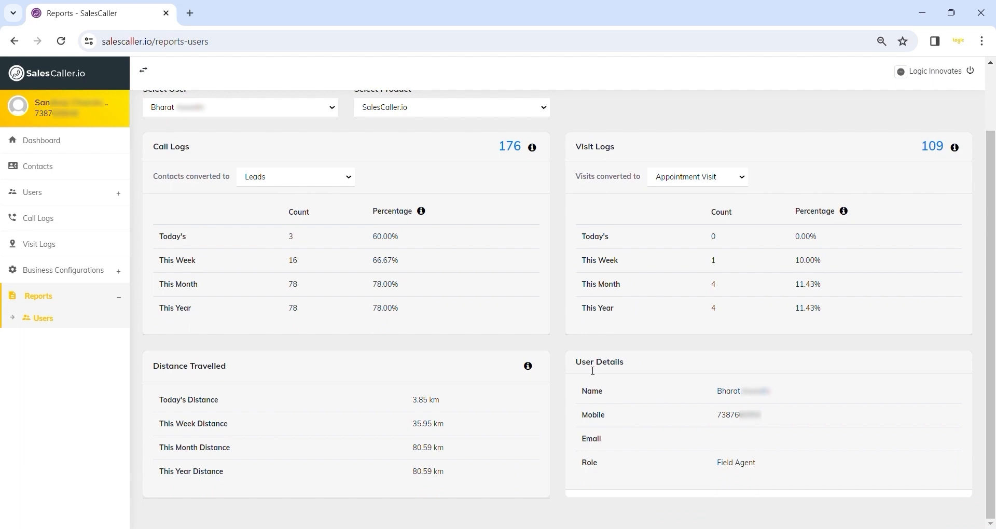
drag(582, 368, 625, 369)
drag(717, 391, 716, 420)
click(715, 465)
drag(715, 465, 788, 471)
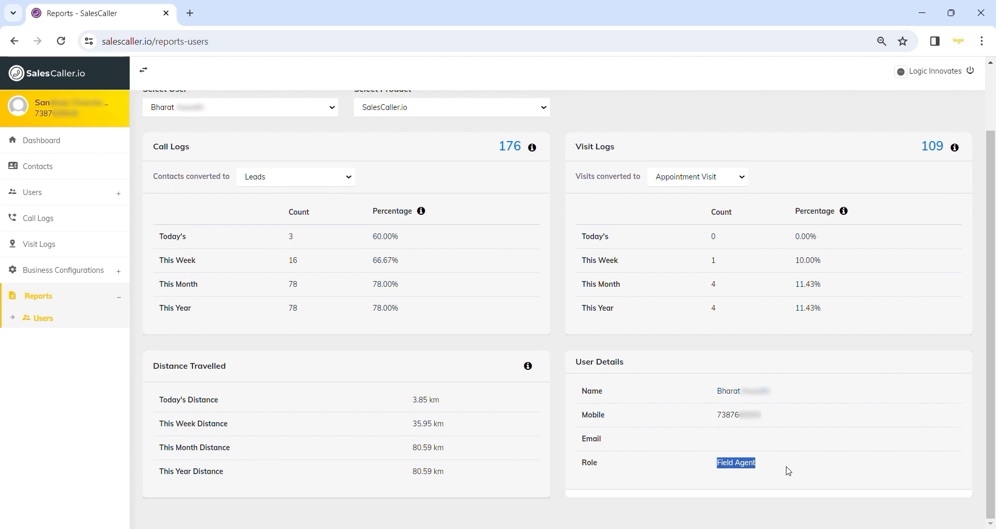